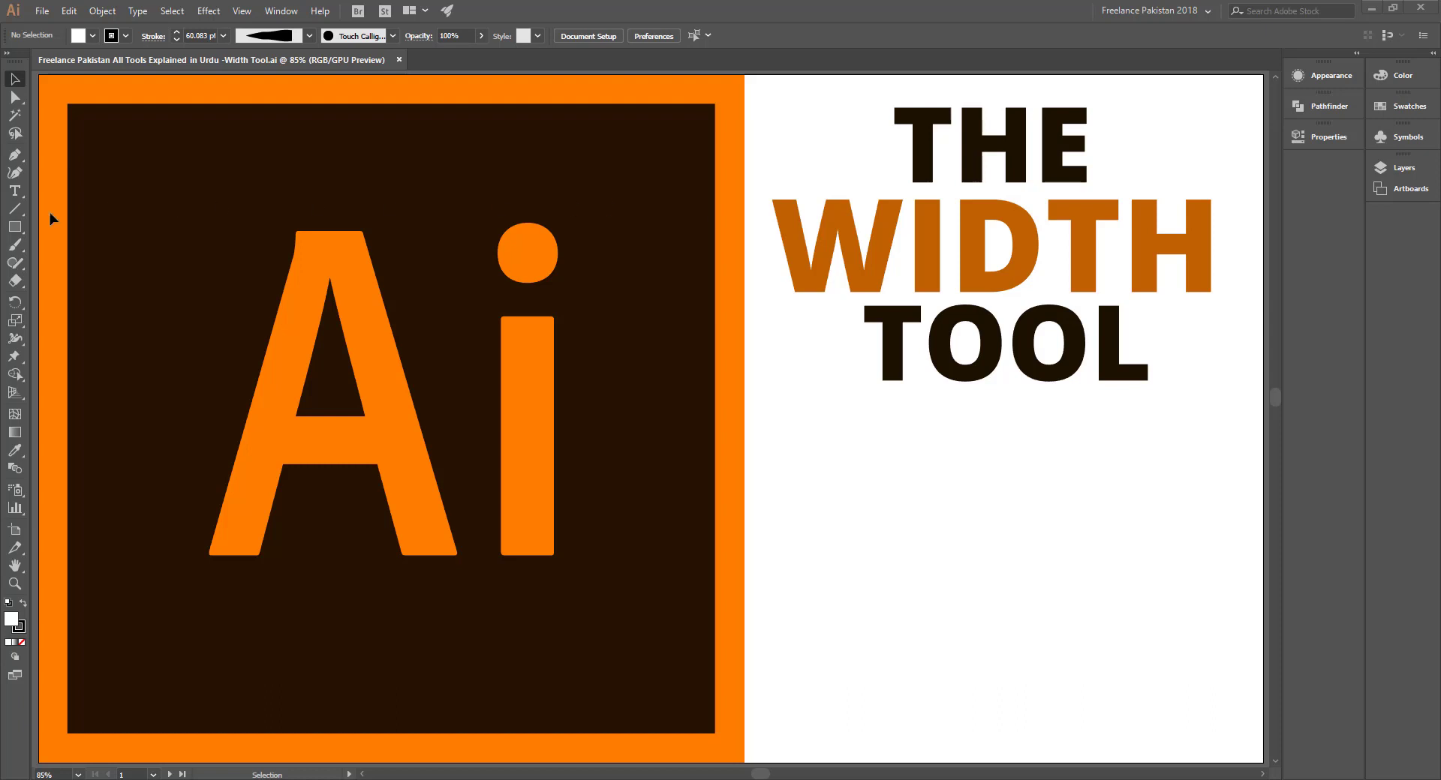
# - Detach the Width tool group as a floating strip and place it beneath the title text
pyautogui.click(15, 324)
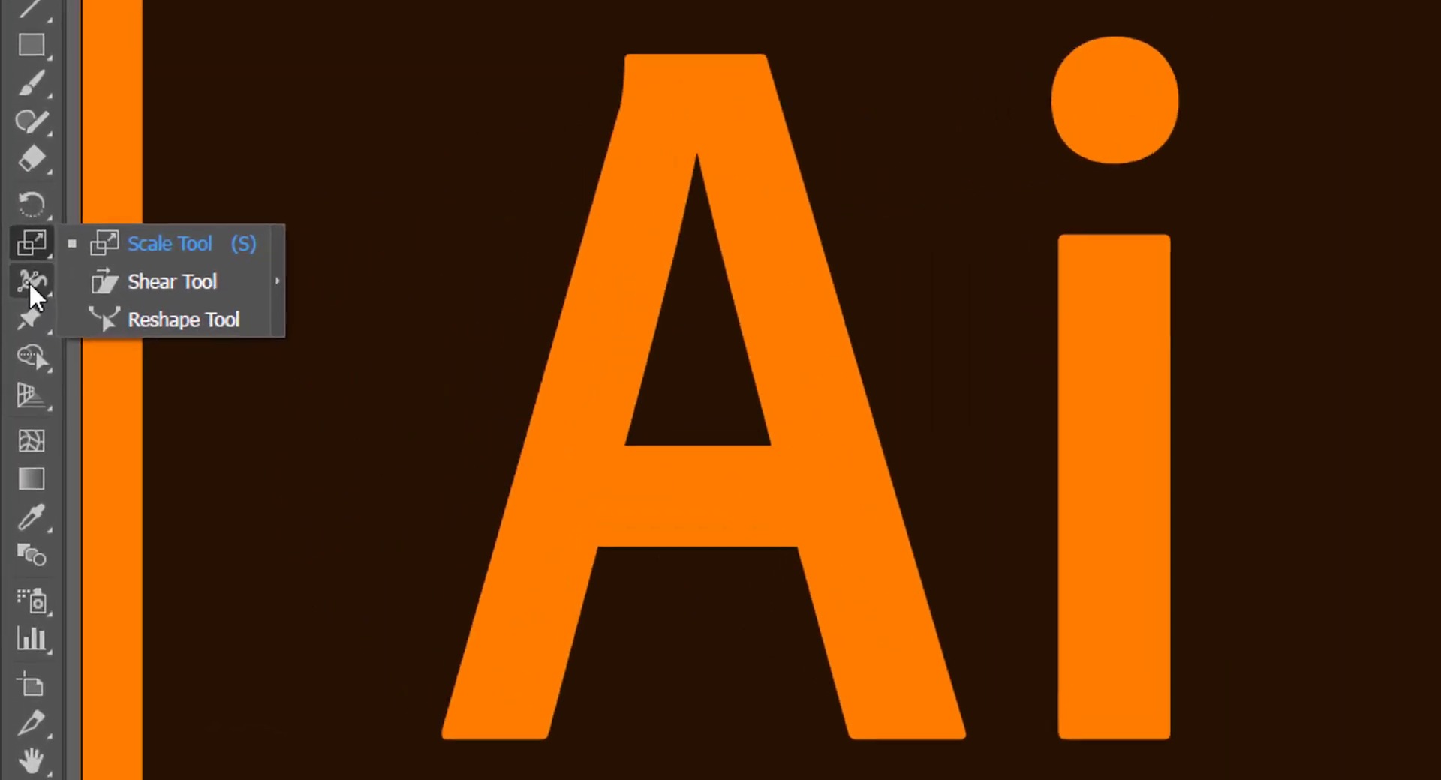
pyautogui.click(30, 284)
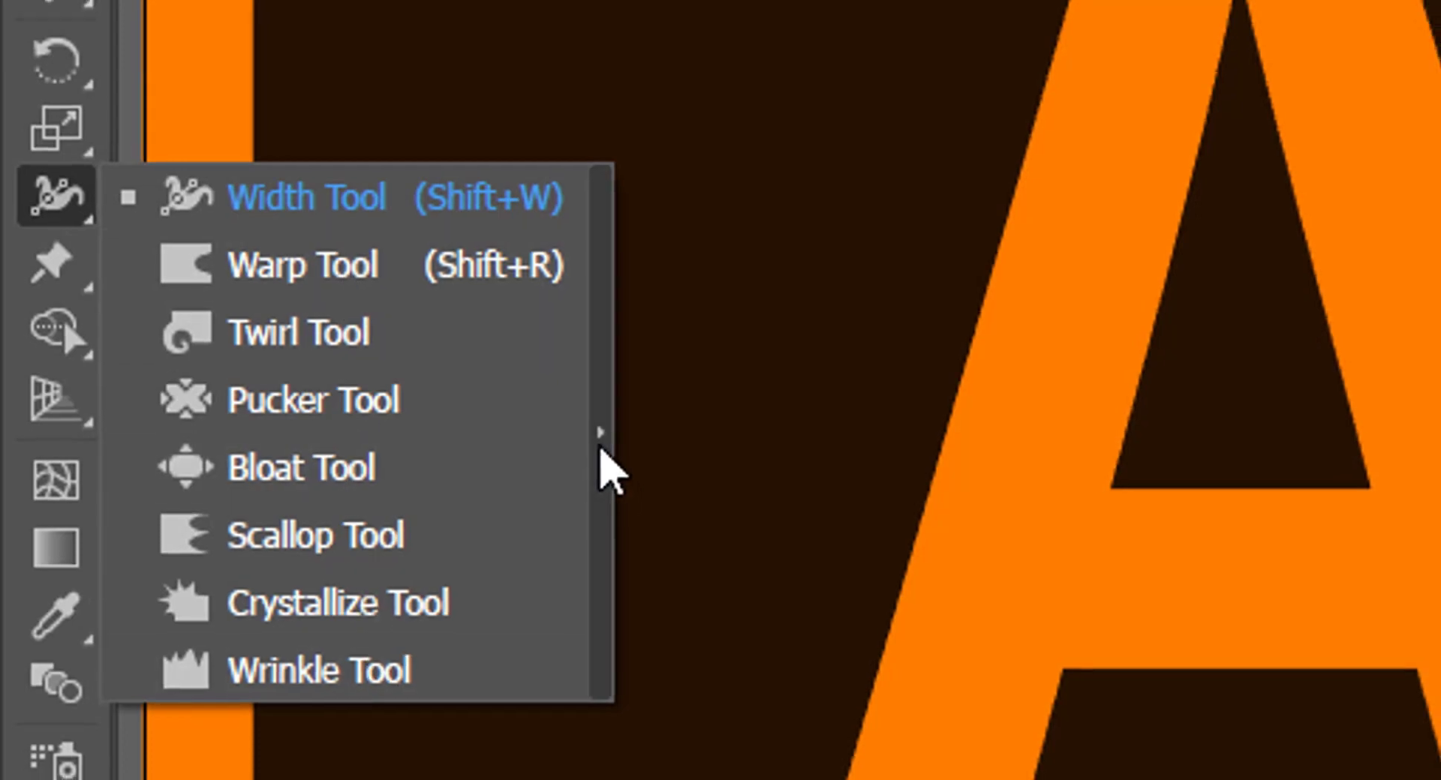
pyautogui.click(608, 443)
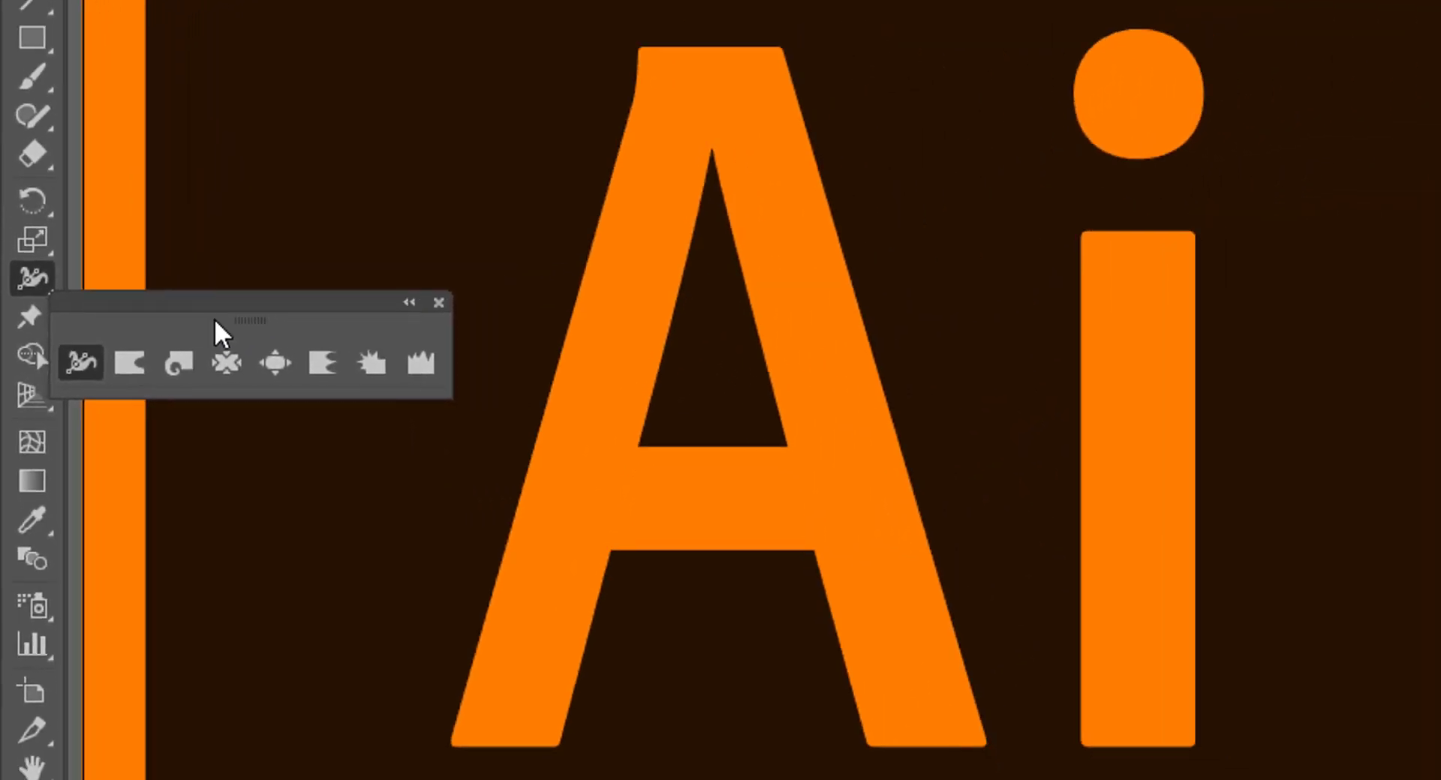
pyautogui.moveTo(210, 303); pyautogui.dragTo(1002, 409)
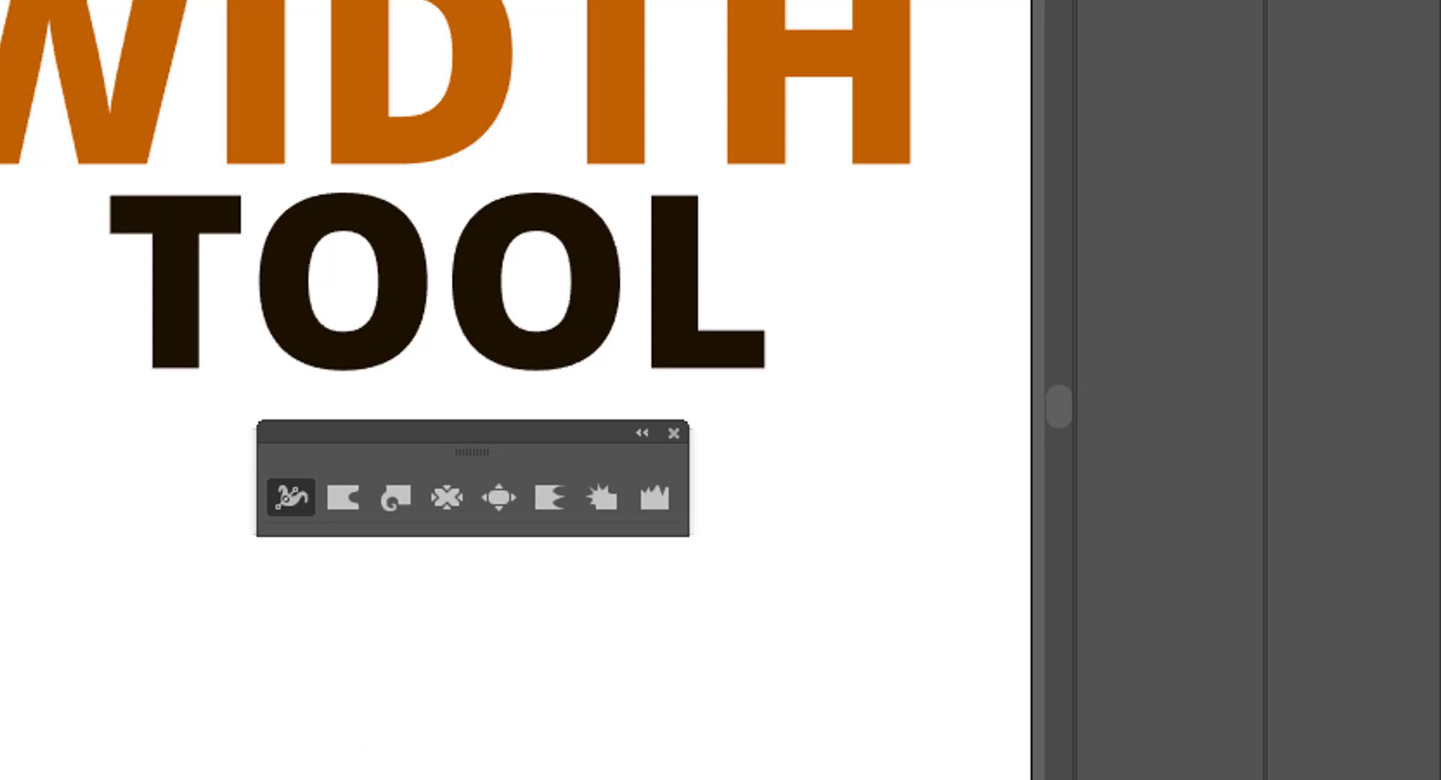
# - Draw a freehand S-shaped curve in the white area below the title and thicken its stroke to about 43 px
pyautogui.press('v')
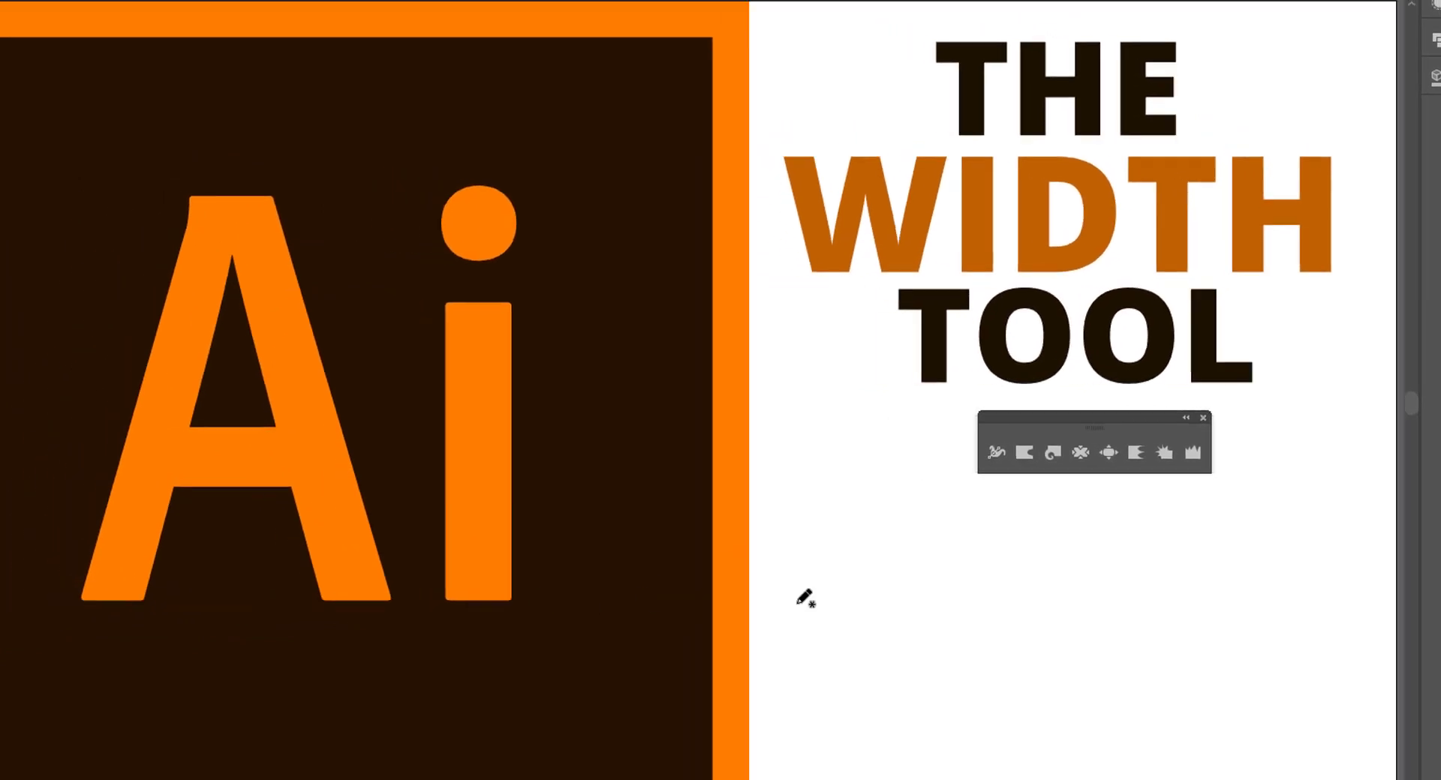
pyautogui.moveTo(911, 591)
pyautogui.mouseDown()
pyautogui.moveTo(906, 638)
pyautogui.moveTo(945, 651)
pyautogui.moveTo(1014, 552)
pyautogui.moveTo(1070, 543)
pyautogui.moveTo(1105, 556)
pyautogui.moveTo(1136, 622)
pyautogui.mouseUp()
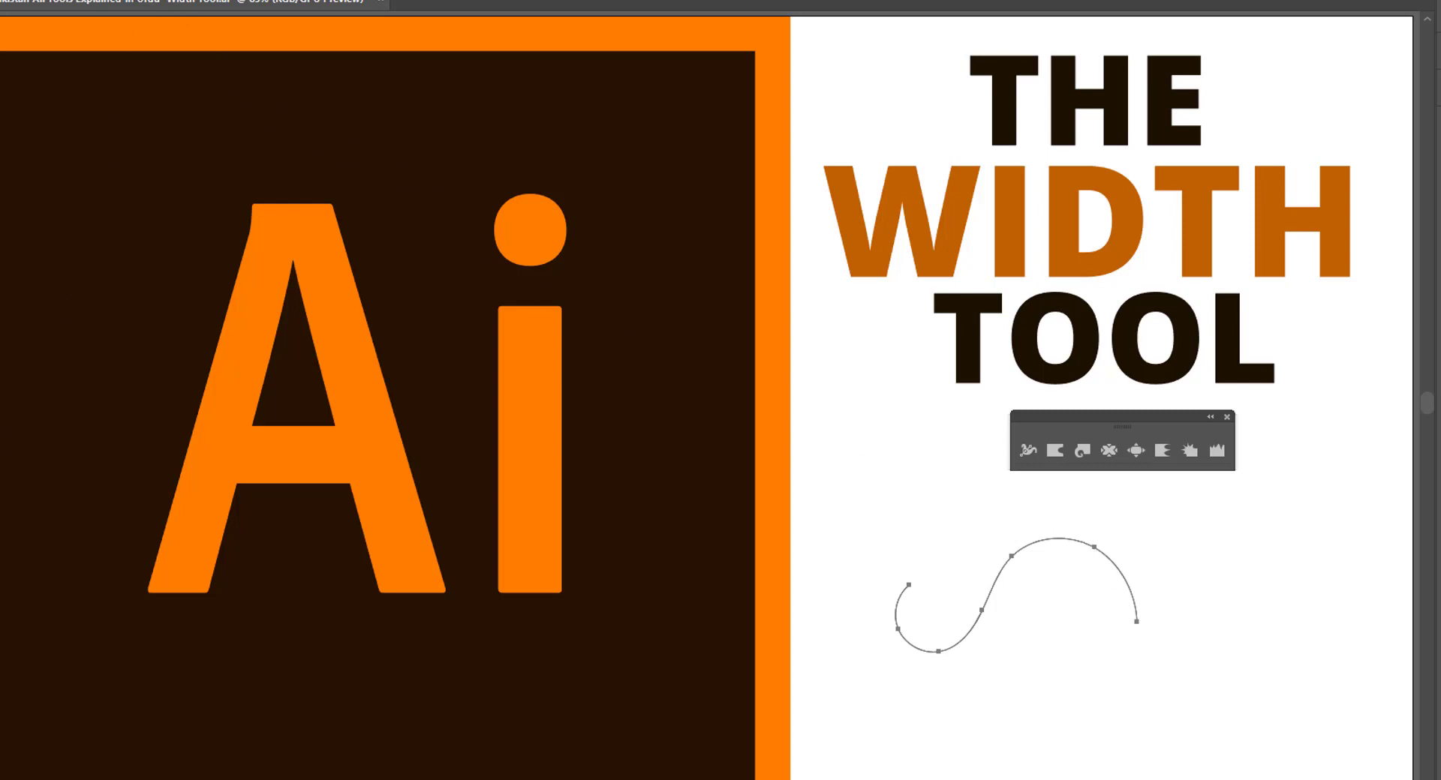
pyautogui.click(1, 690)
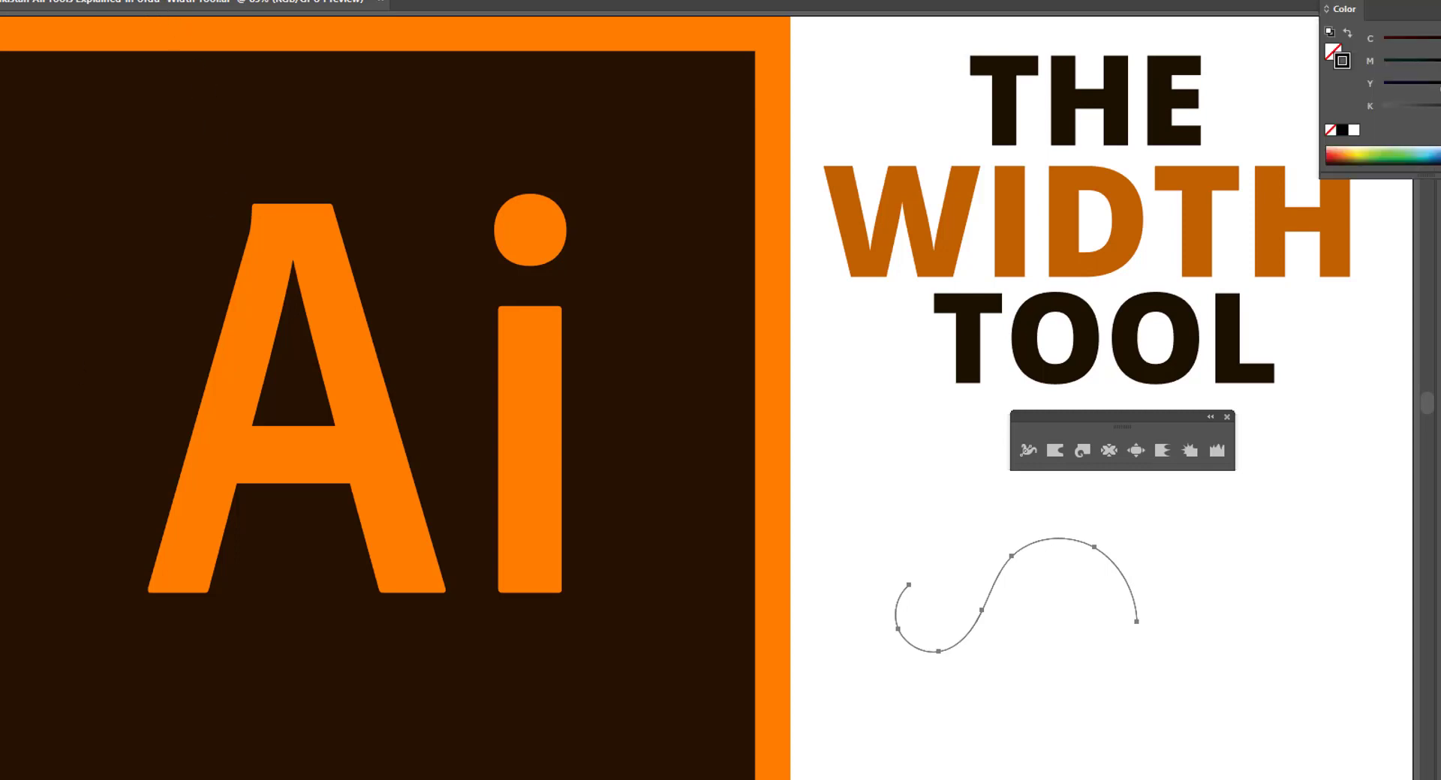
pyautogui.press('Up')
pyautogui.press('Up')
pyautogui.press('Up')
pyautogui.press('Up')
pyautogui.press('Up')
pyautogui.press('Up')
pyautogui.press('Up')
pyautogui.press('Up')
pyautogui.press('Up')
pyautogui.press('Up')
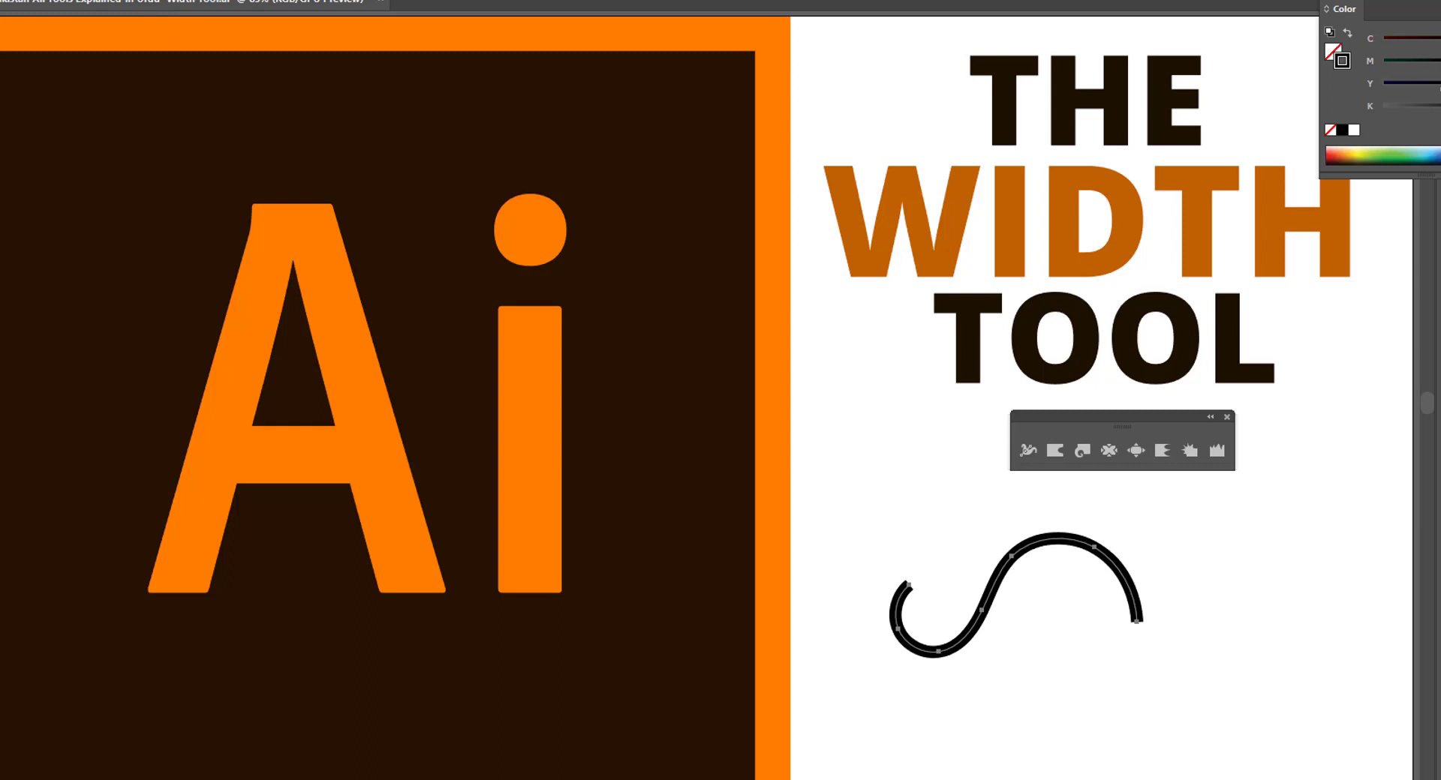
pyautogui.press('Up')
pyautogui.press('Up')
pyautogui.press('Up')
pyautogui.press('Up')
pyautogui.press('Up')
pyautogui.press('Up')
pyautogui.press('Up')
pyautogui.press('Up')
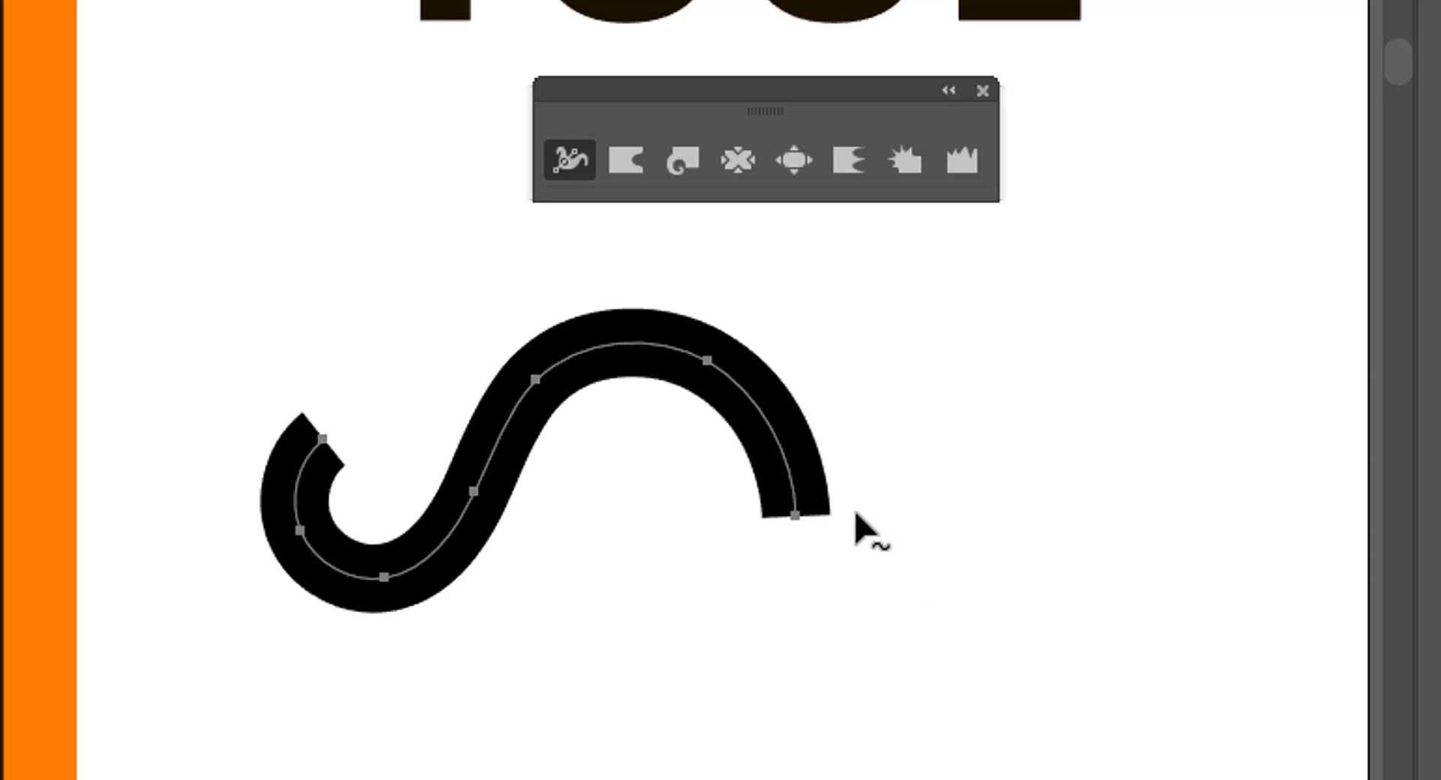
# - With the Width tool, widen the stroke at the curve's right end and taper its left end to 0 px
pyautogui.moveTo(829, 516); pyautogui.dragTo(905, 517)
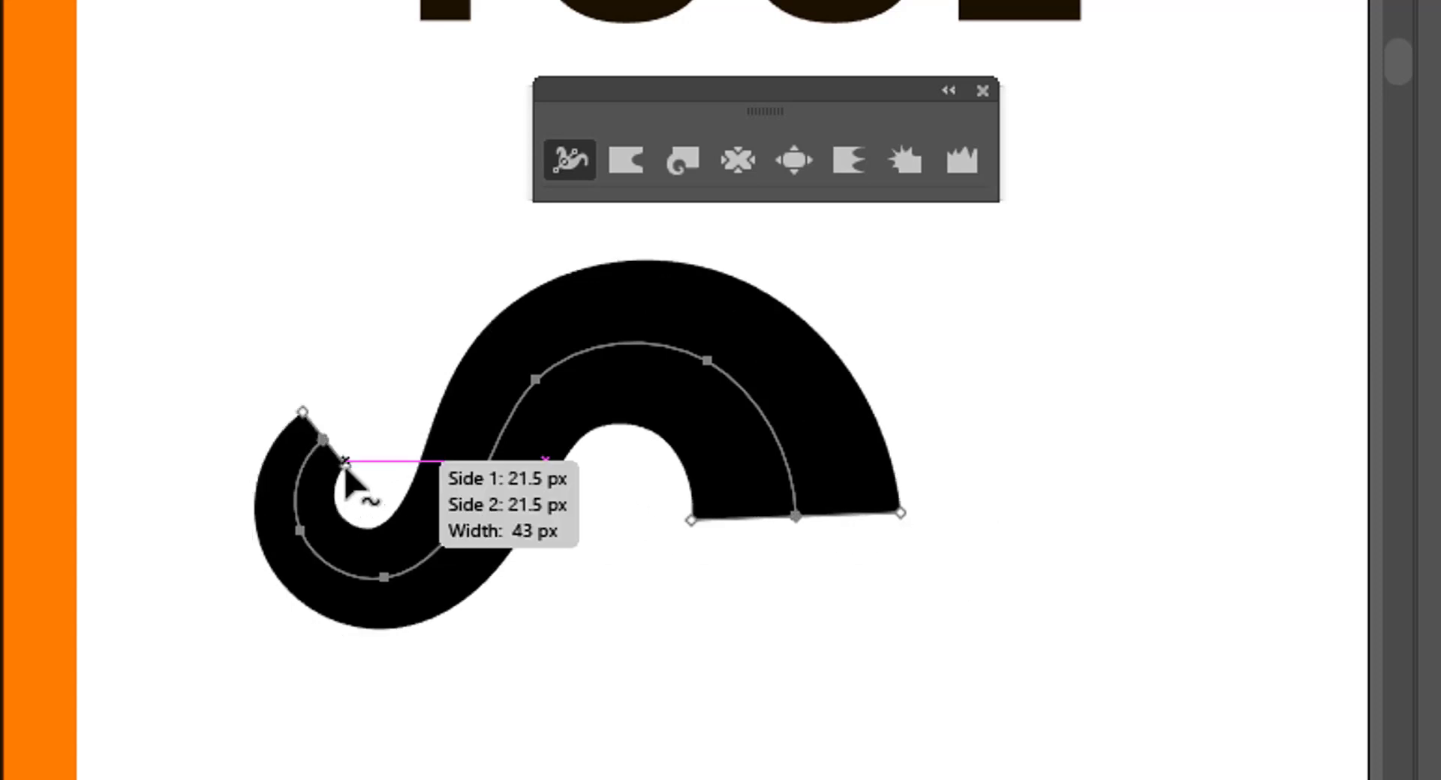
pyautogui.moveTo(345, 471); pyautogui.dragTo(312, 444)
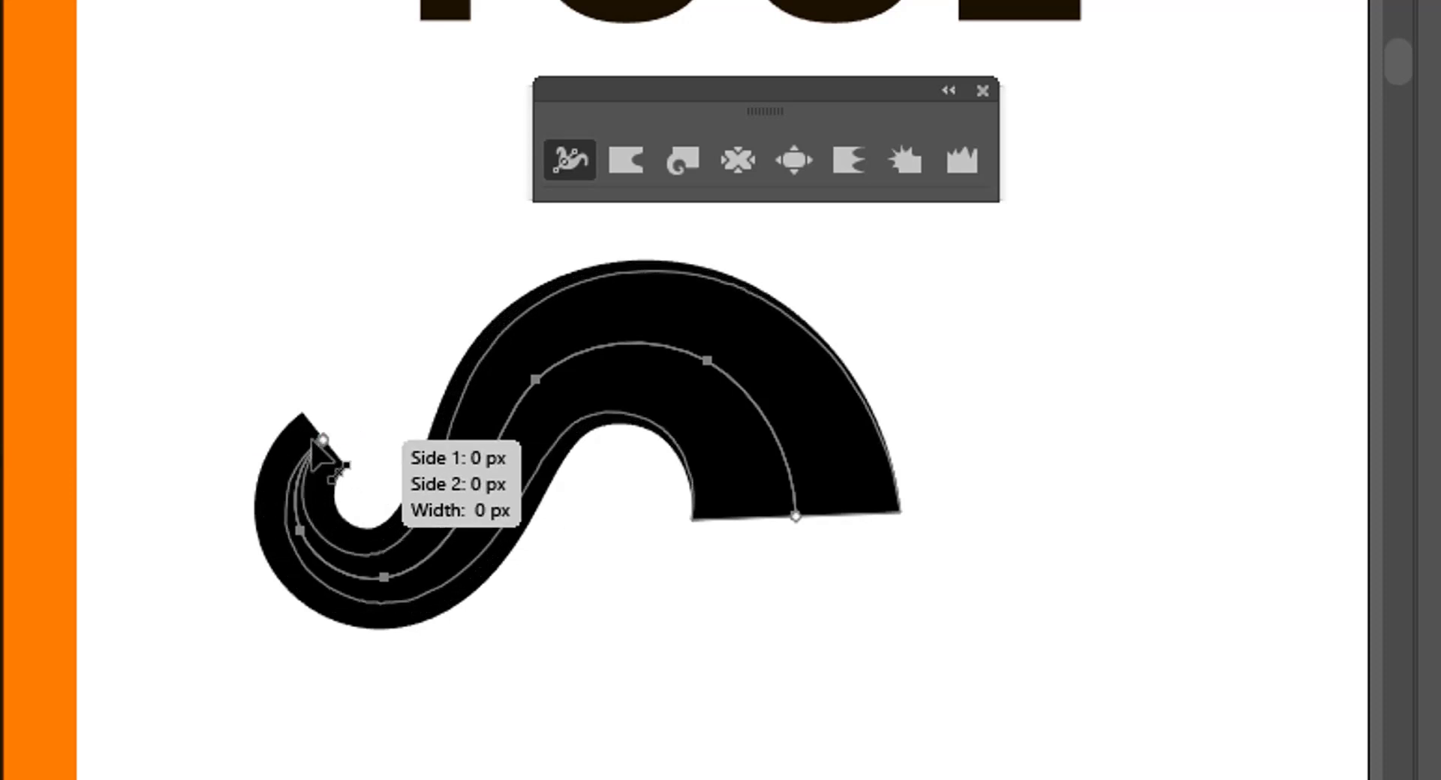
pyautogui.moveTo(312, 444); pyautogui.dragTo(320, 447)
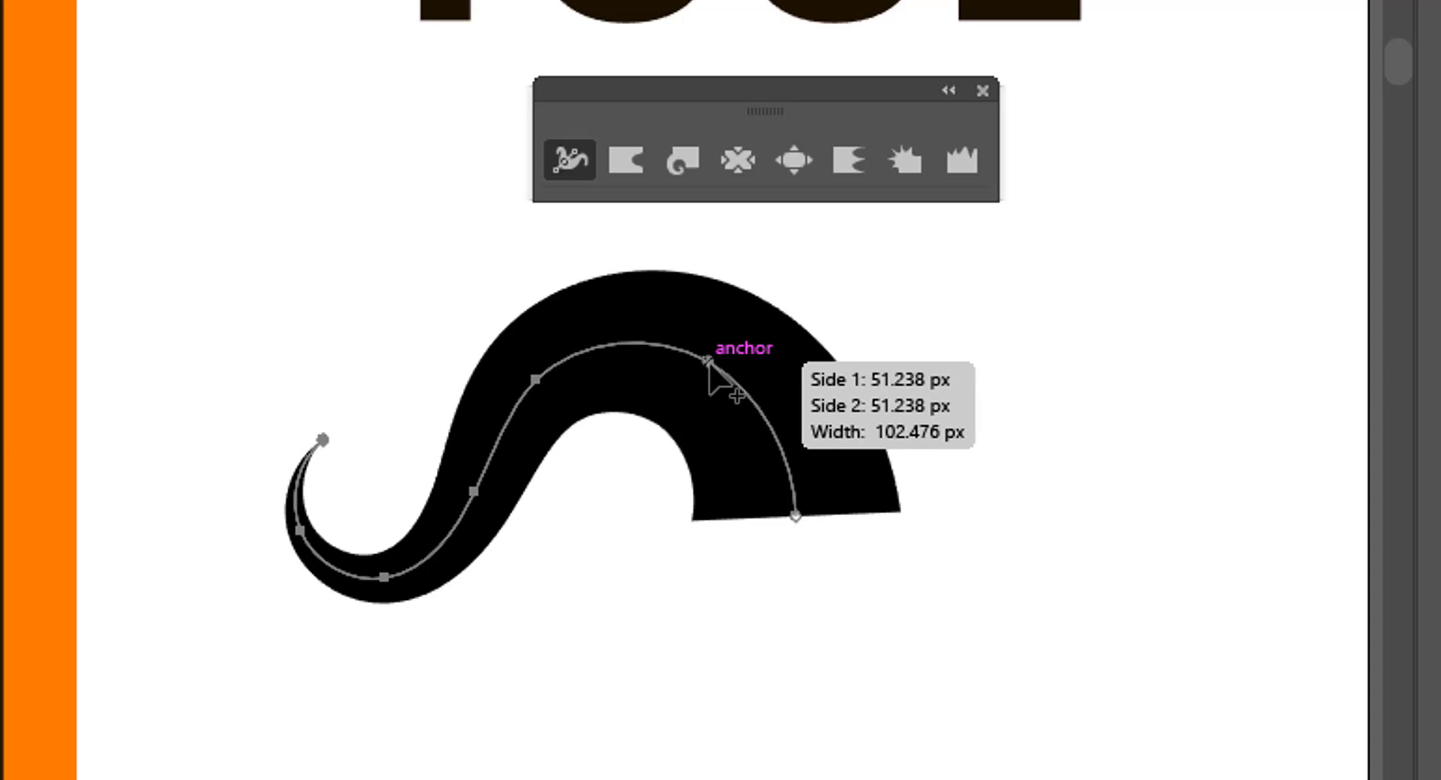
pyautogui.moveTo(708, 361)
pyautogui.mouseDown()
pyautogui.moveTo(570, 358)
pyautogui.moveTo(552, 373)
pyautogui.moveTo(740, 380)
pyautogui.moveTo(830, 460)
pyautogui.moveTo(926, 505)
pyautogui.mouseUp()
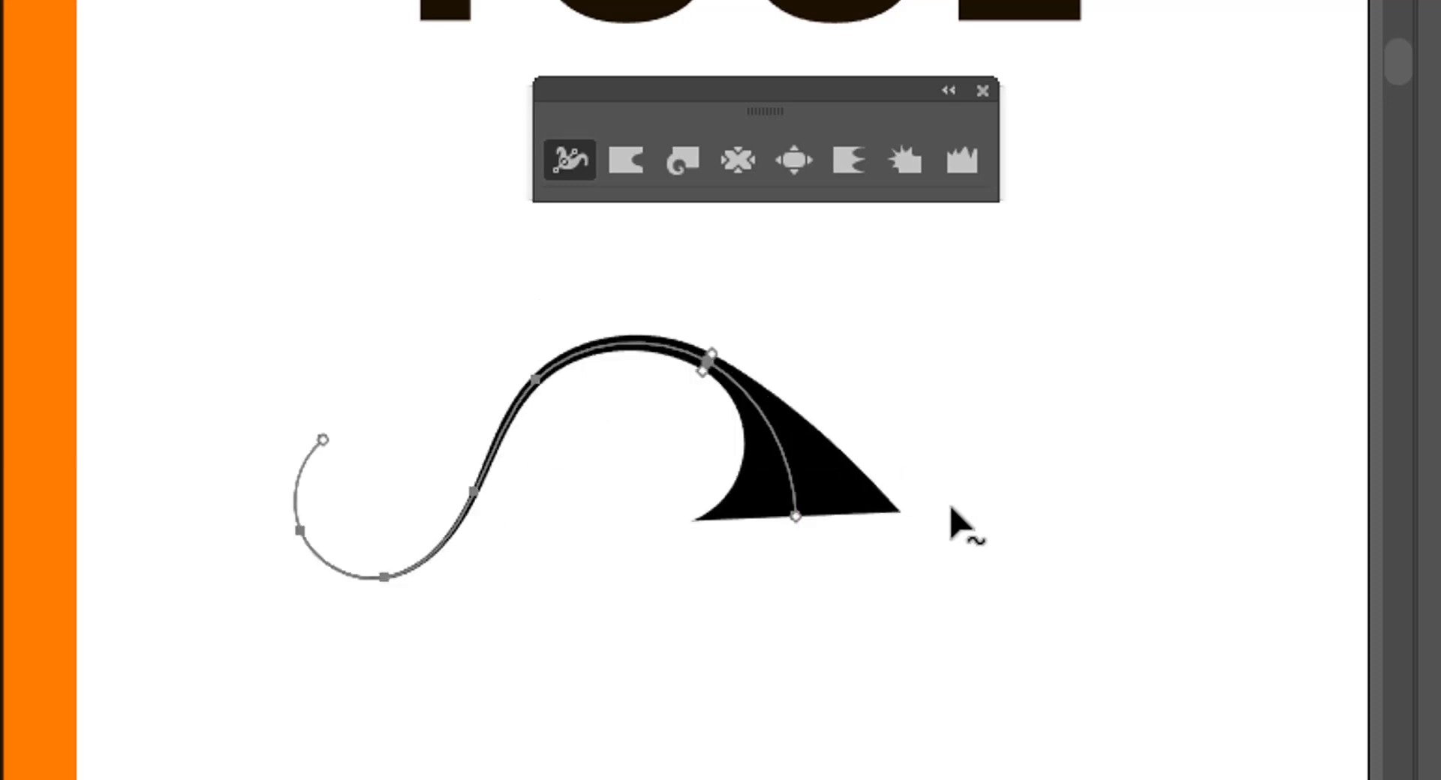
pyautogui.hotkey('ctrl', 'z')
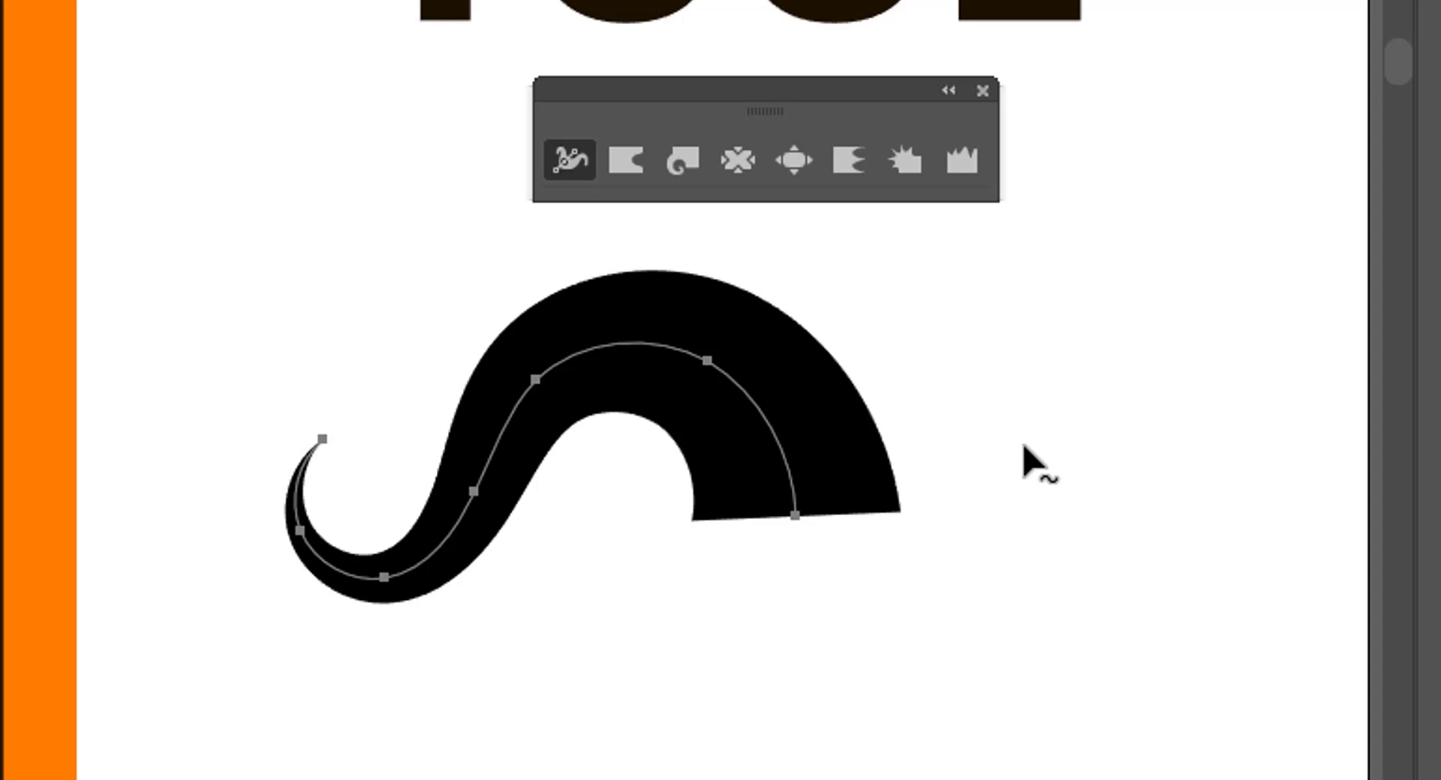
# - Cut the curve at its upper-right anchor and delete the short piece on the right
pyautogui.press('m')
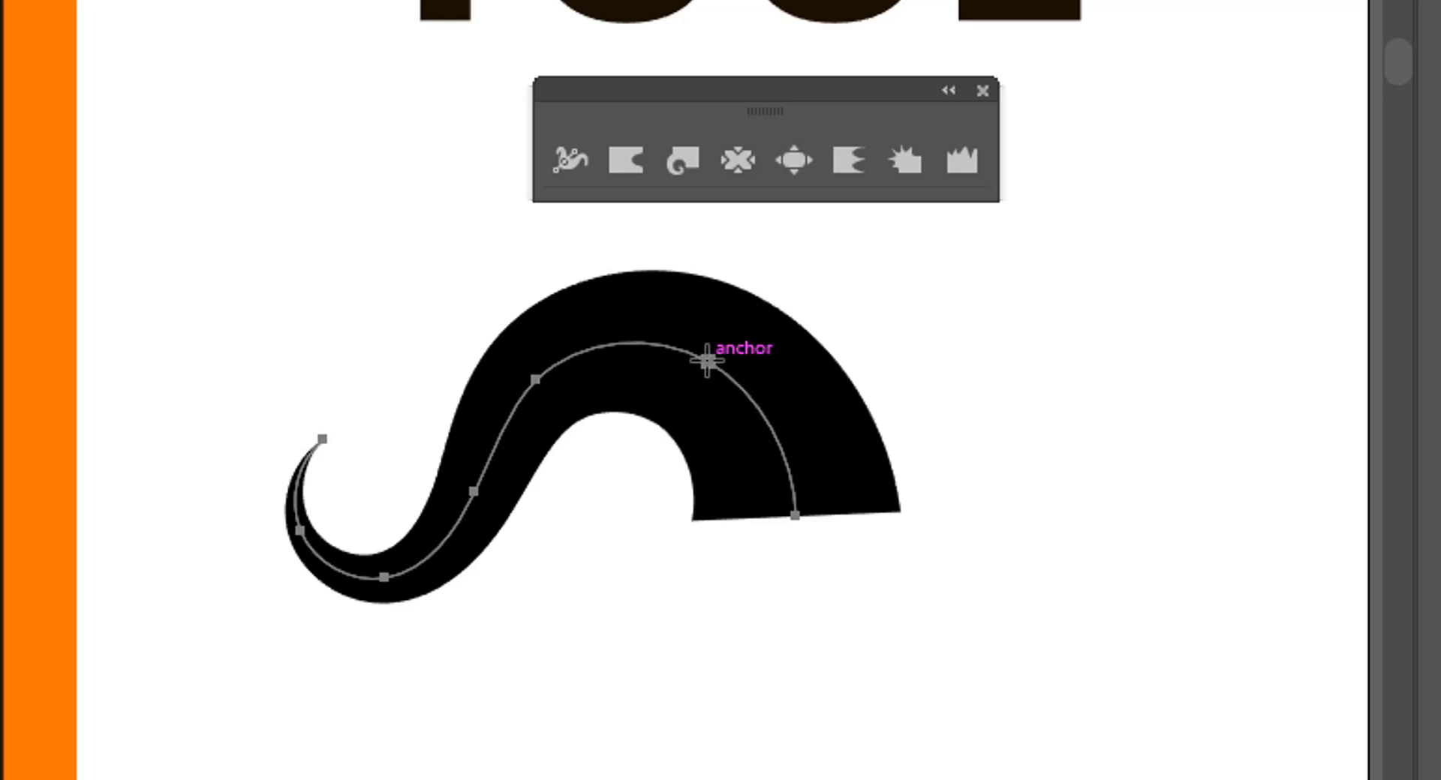
pyautogui.click(706, 361)
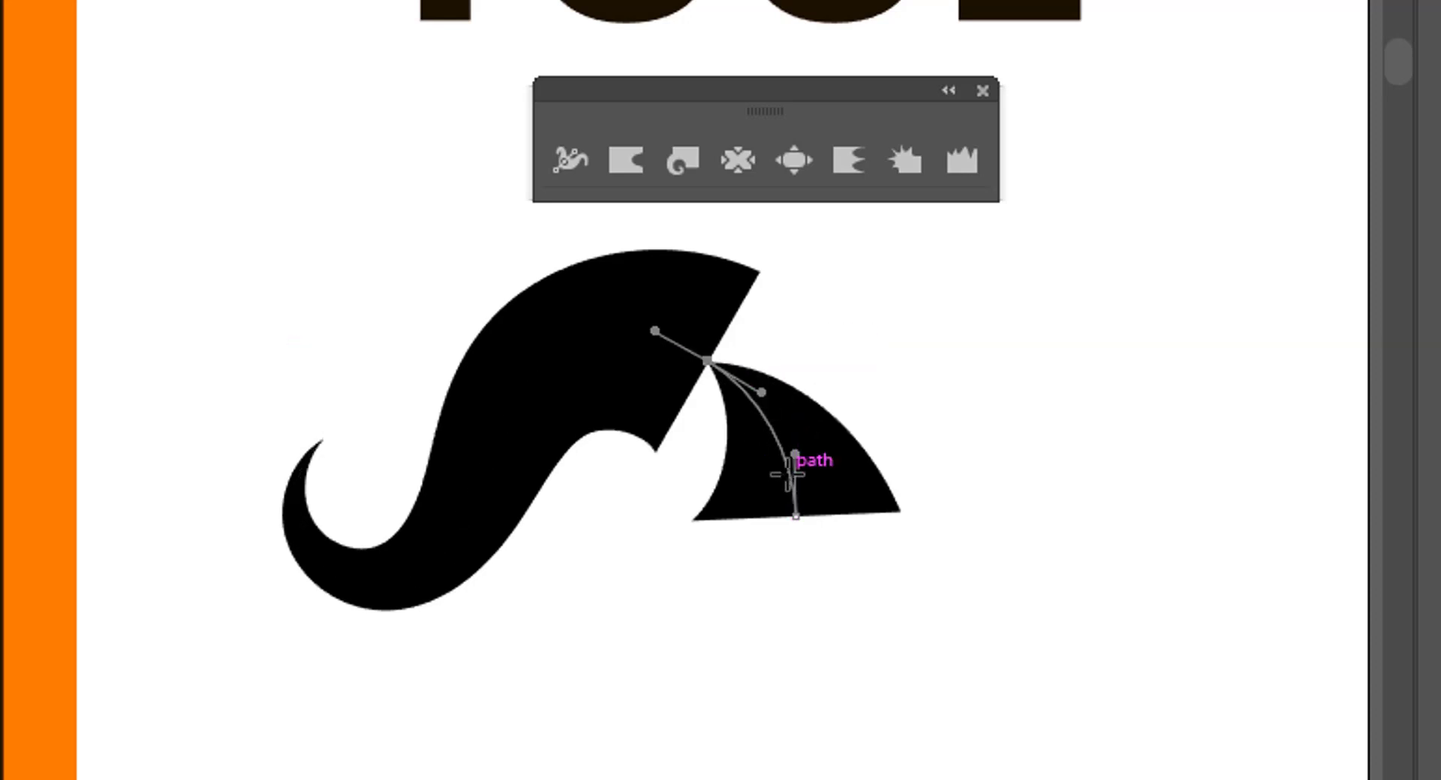
pyautogui.press('v')
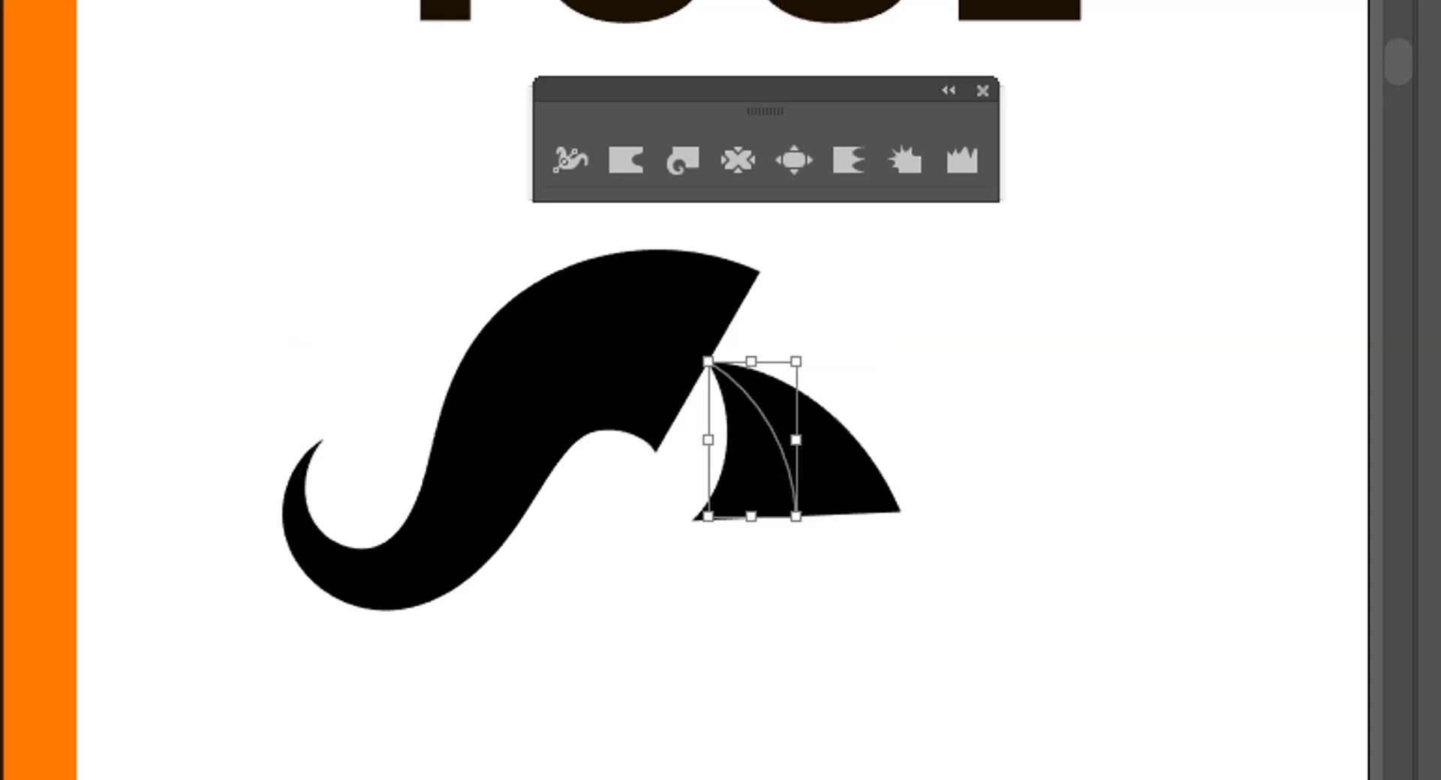
pyautogui.click(947, 394)
pyautogui.moveTo(960, 376); pyautogui.dragTo(736, 556)
pyautogui.press('Delete')
# - Move the remaining shape down and left, and reflect a copy vertically about its right end anchor to form a moustache
pyautogui.moveTo(636, 362); pyautogui.dragTo(534, 406)
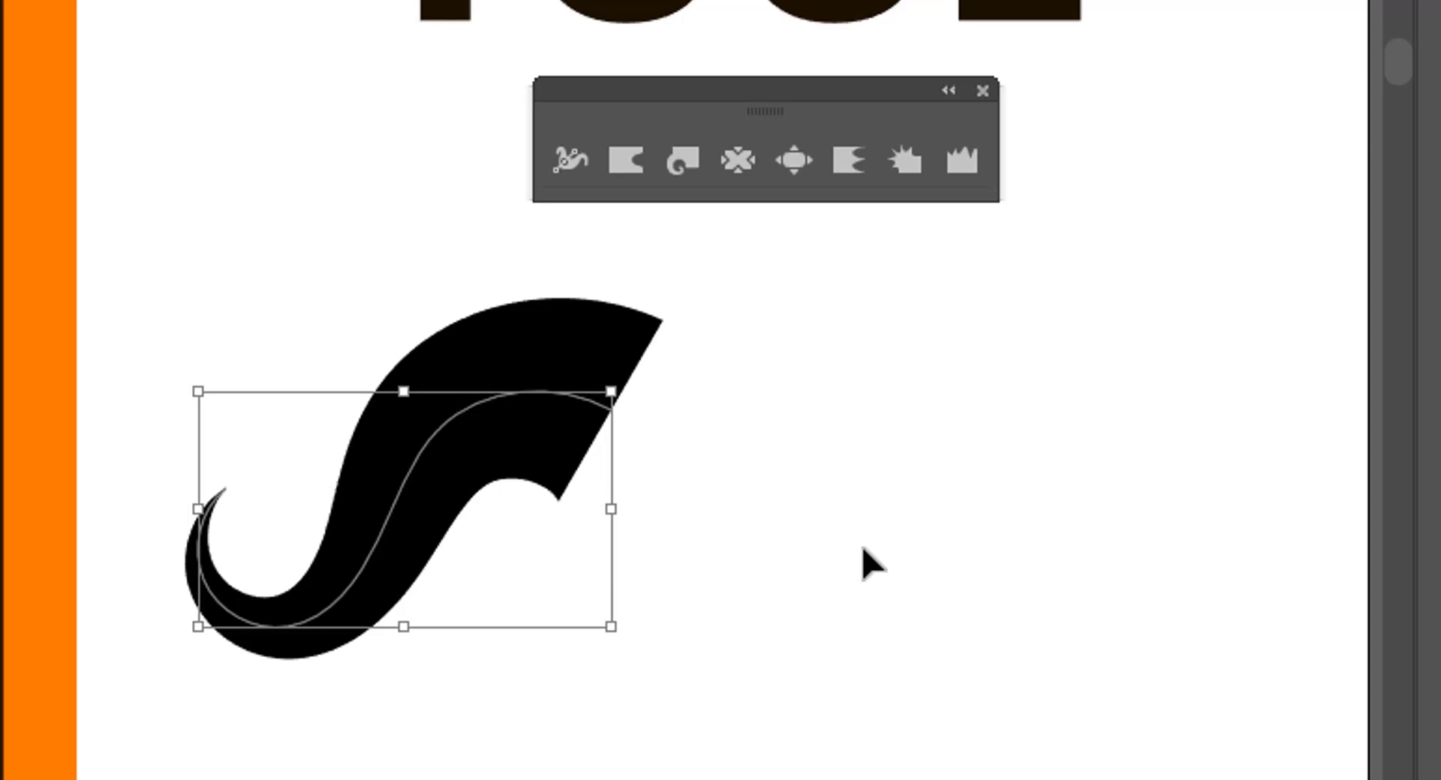
pyautogui.hotkey('shift', 'w')
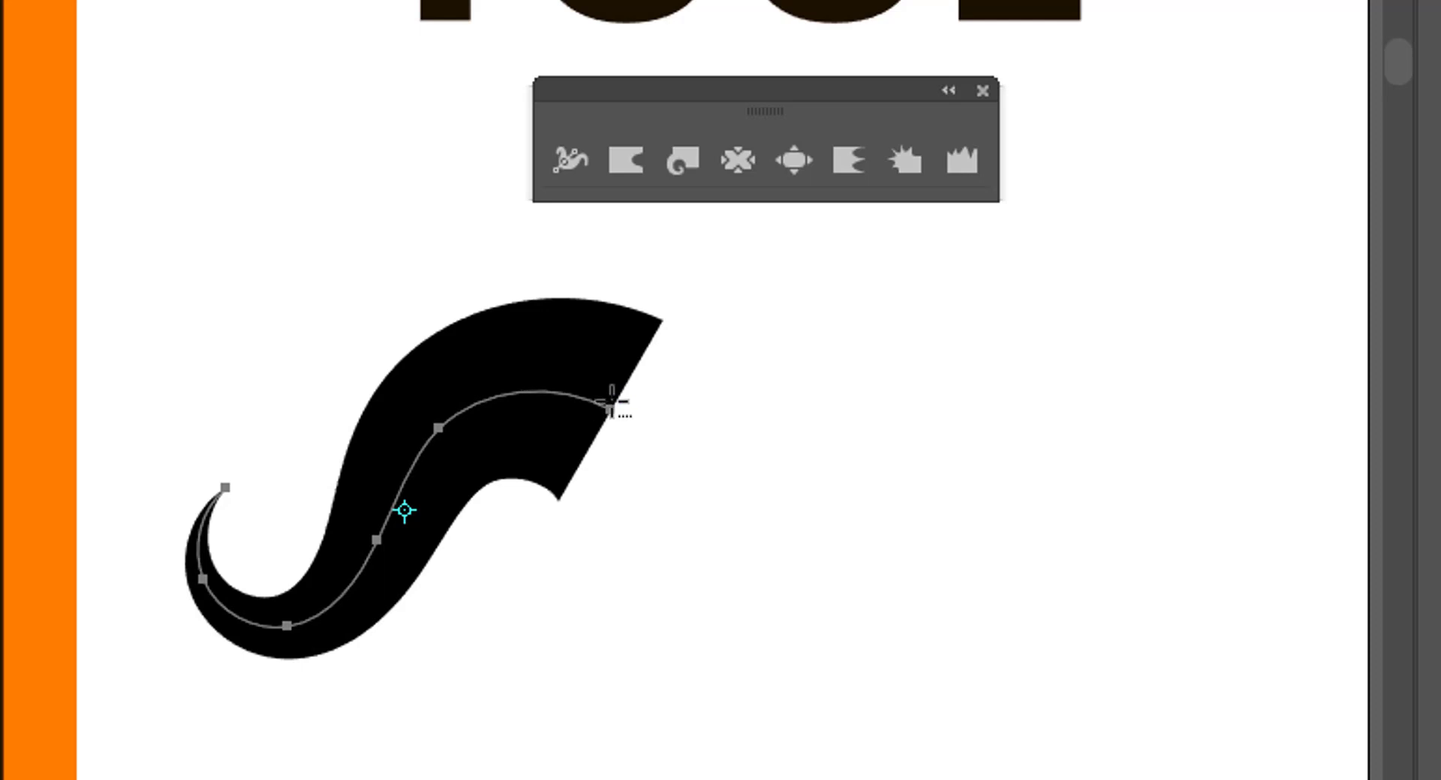
pyautogui.press('o')
pyautogui.keyDown('alt'); pyautogui.click(610, 411); pyautogui.keyUp('alt')
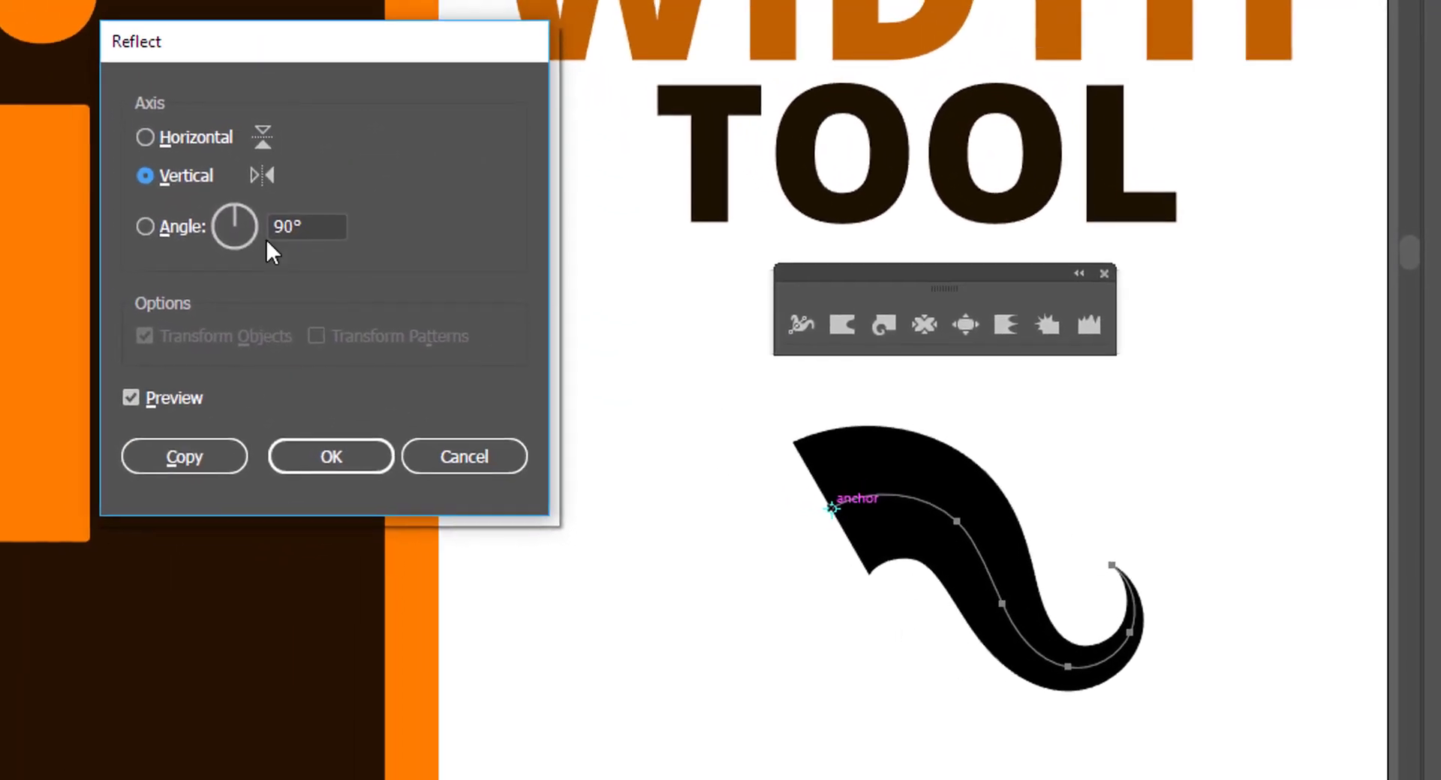
pyautogui.click(211, 458)
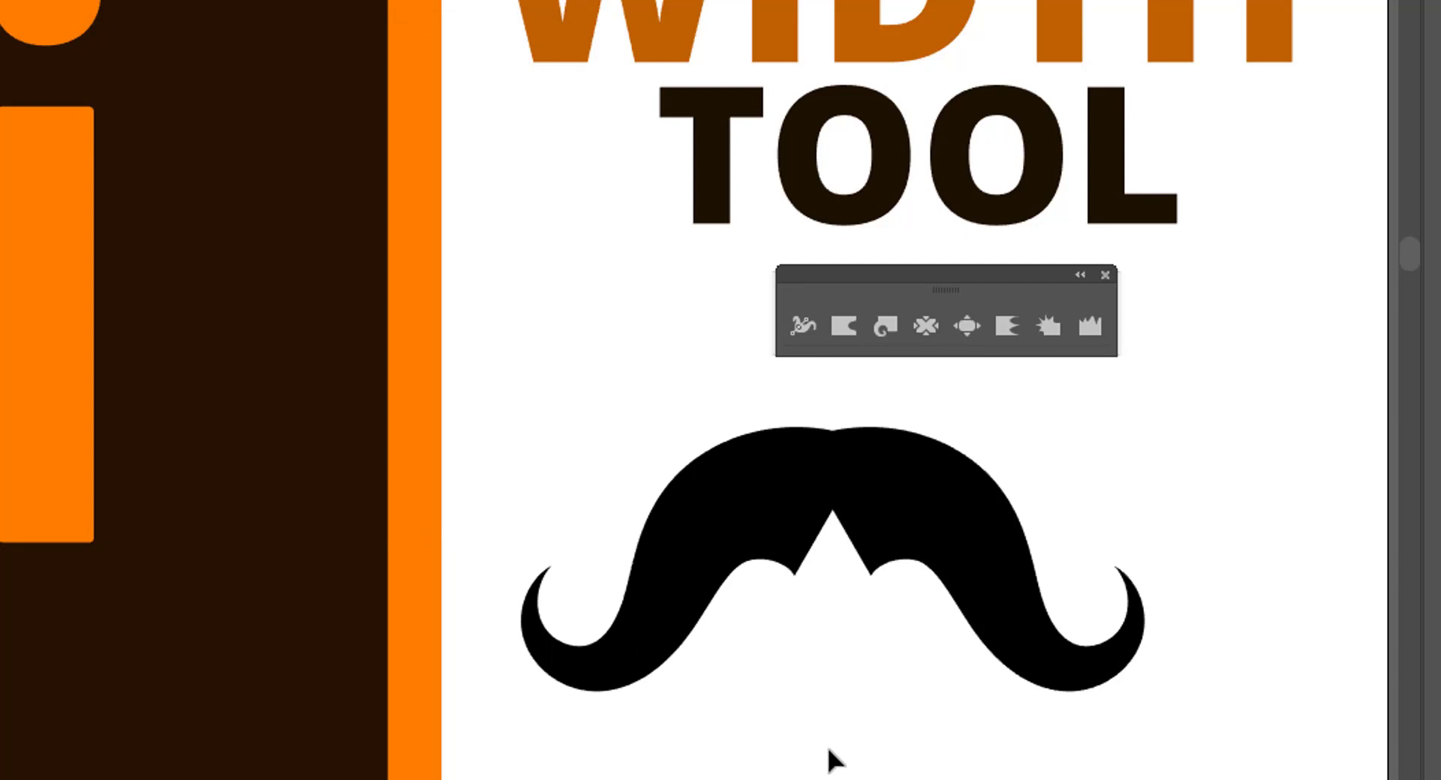
# - Paint a rounded face outline beneath the mirrored shape, joining its left and right undersides
pyautogui.hotkey('ctrl', 'space')
pyautogui.moveTo(907, 748); pyautogui.dragTo(942, 745)
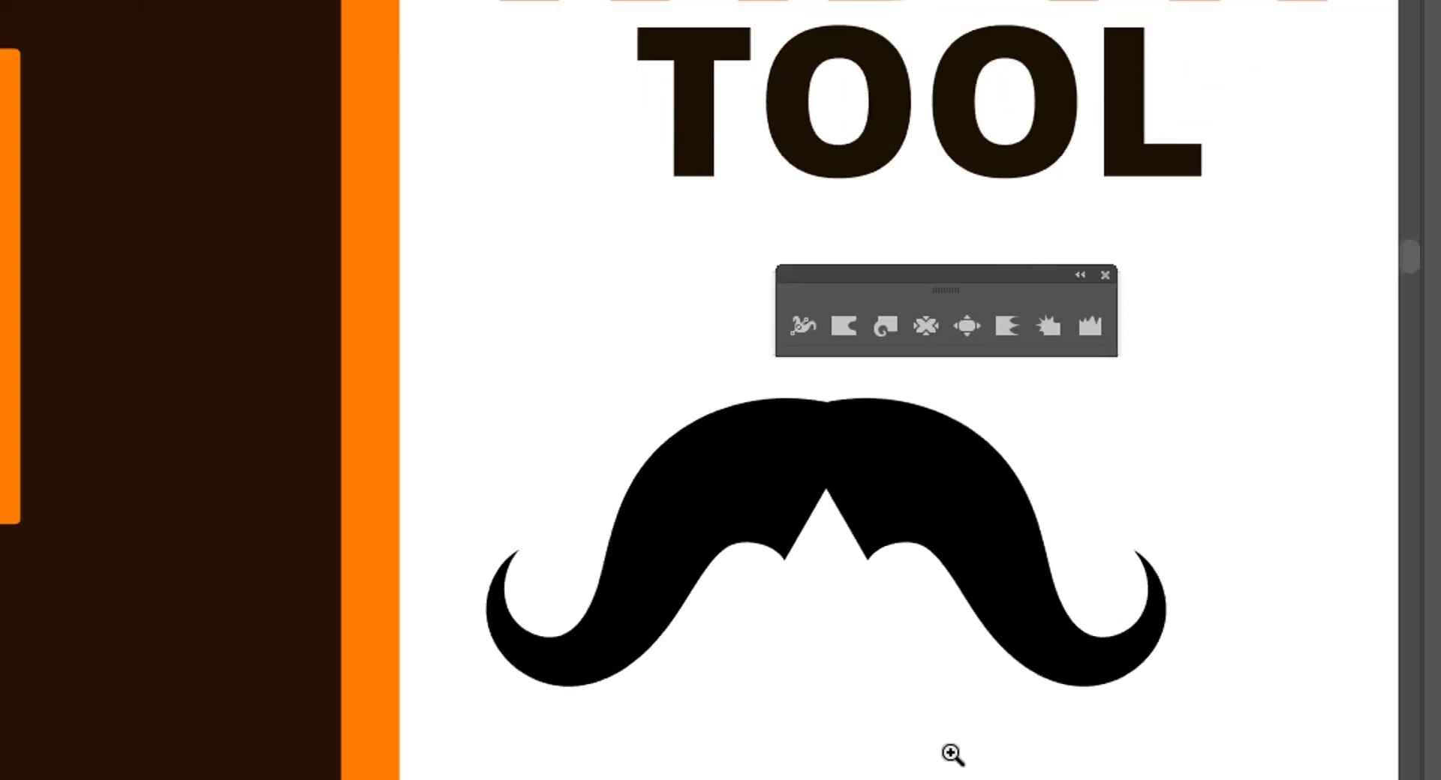
pyautogui.moveTo(1038, 752); pyautogui.dragTo(820, 676)
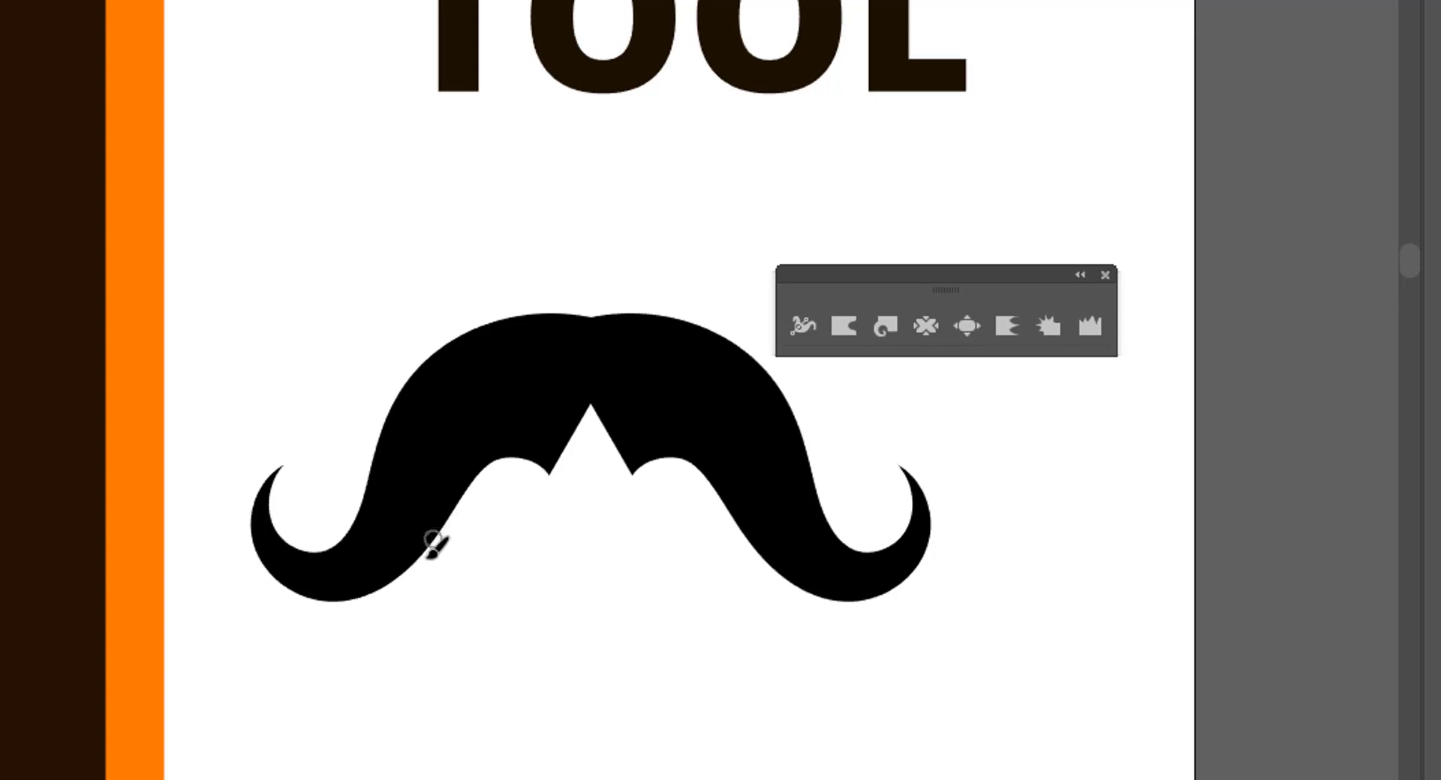
pyautogui.moveTo(434, 544)
pyautogui.mouseDown()
pyautogui.moveTo(440, 704)
pyautogui.moveTo(481, 750)
pyautogui.moveTo(573, 778)
pyautogui.moveTo(653, 778)
pyautogui.moveTo(714, 731)
pyautogui.moveTo(754, 548)
pyautogui.mouseUp()
# - Paint two small looped eyes inside the face outline and deselect the artwork
pyautogui.moveTo(555, 586)
pyautogui.mouseDown()
pyautogui.moveTo(519, 588)
pyautogui.moveTo(501, 631)
pyautogui.mouseUp()
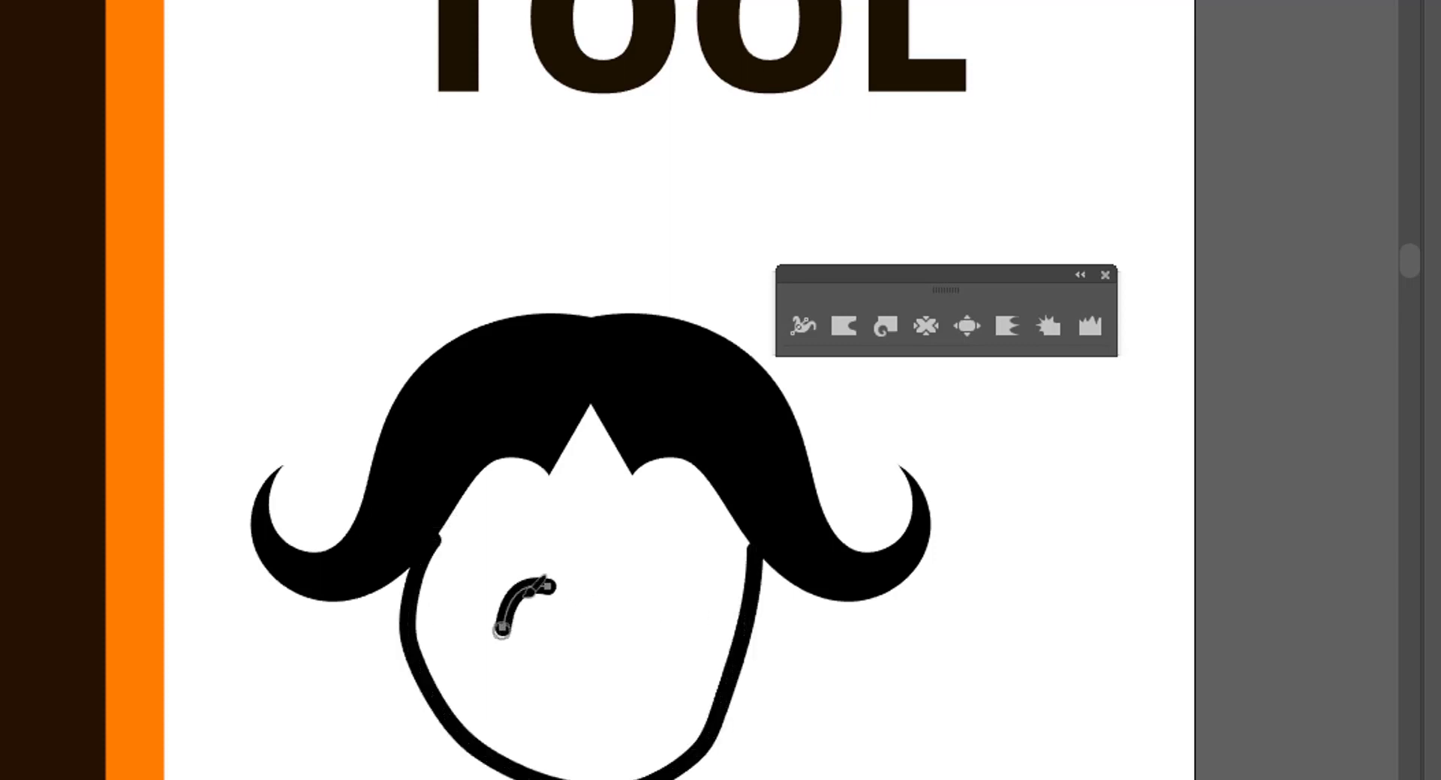
pyautogui.moveTo(548, 588); pyautogui.dragTo(513, 626)
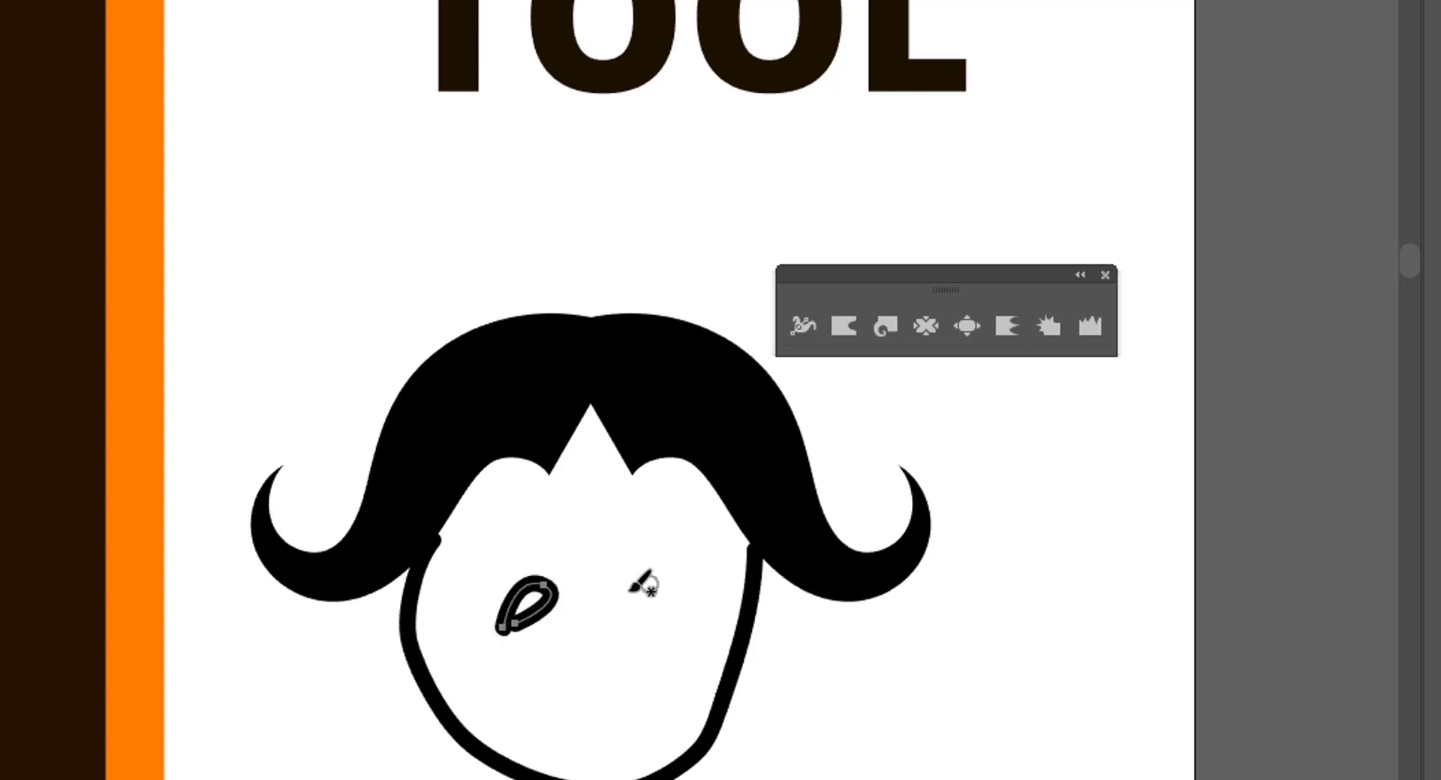
pyautogui.moveTo(609, 590)
pyautogui.mouseDown()
pyautogui.moveTo(632, 617)
pyautogui.moveTo(675, 627)
pyautogui.moveTo(665, 598)
pyautogui.moveTo(673, 624)
pyautogui.moveTo(617, 606)
pyautogui.moveTo(635, 648)
pyautogui.moveTo(665, 638)
pyautogui.mouseUp()
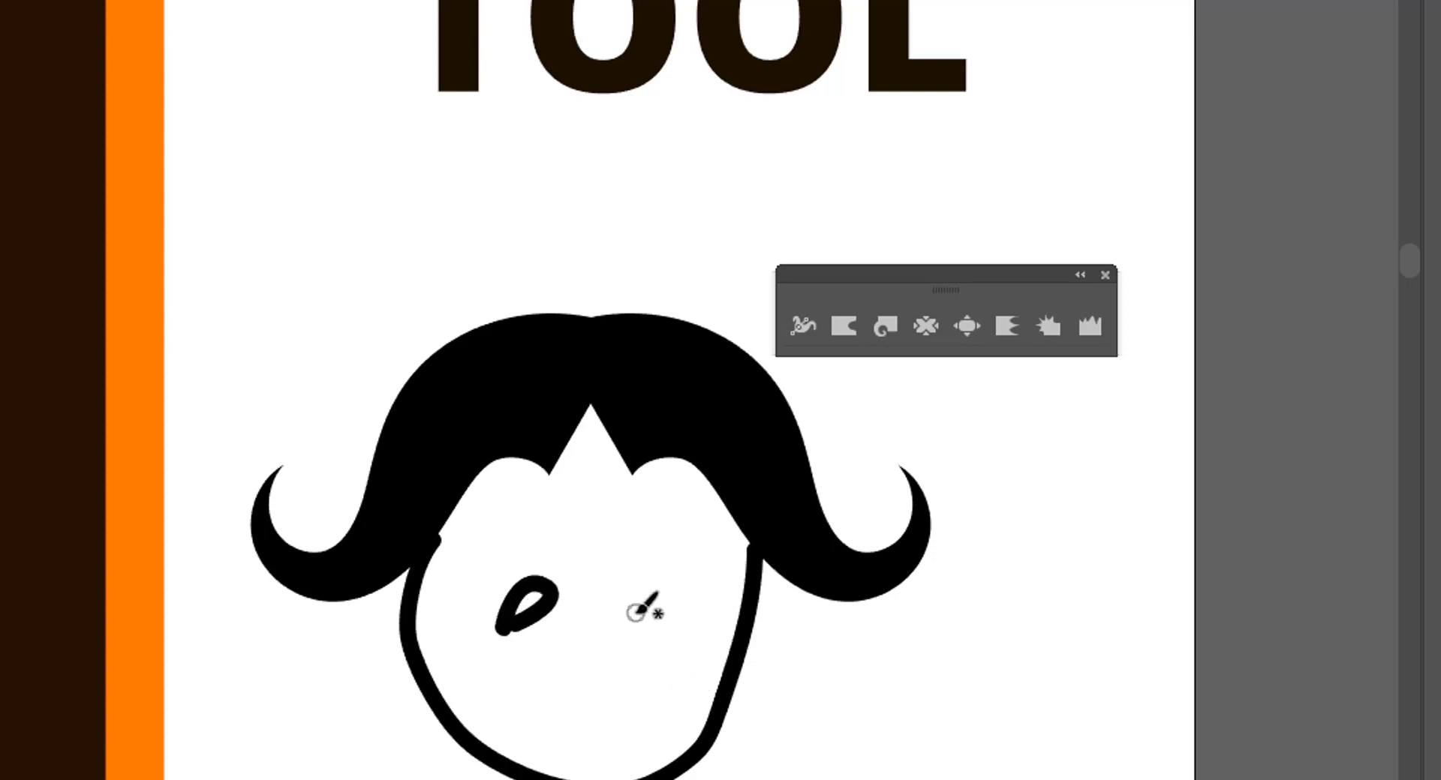
pyautogui.moveTo(615, 589)
pyautogui.mouseDown()
pyautogui.moveTo(621, 619)
pyautogui.moveTo(656, 618)
pyautogui.mouseUp()
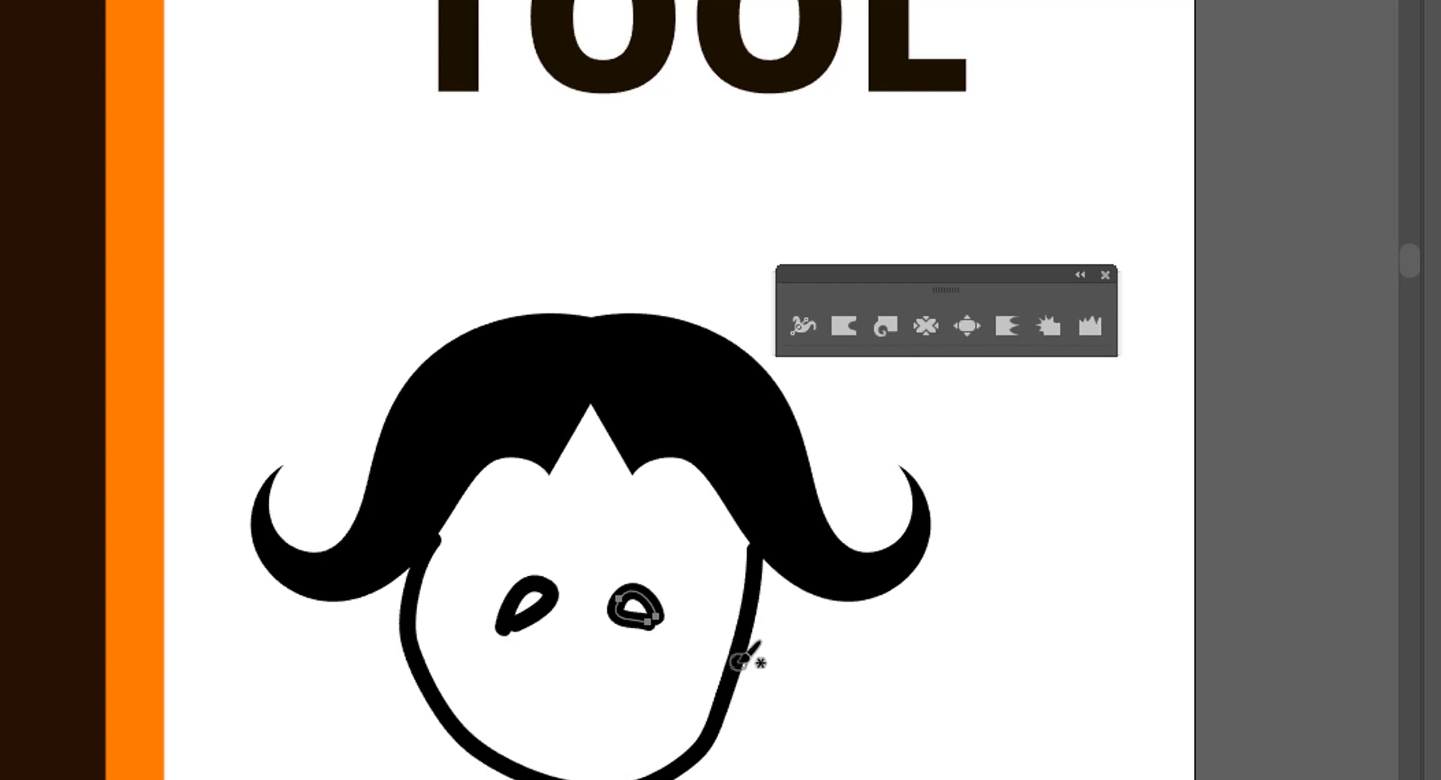
pyautogui.press('v')
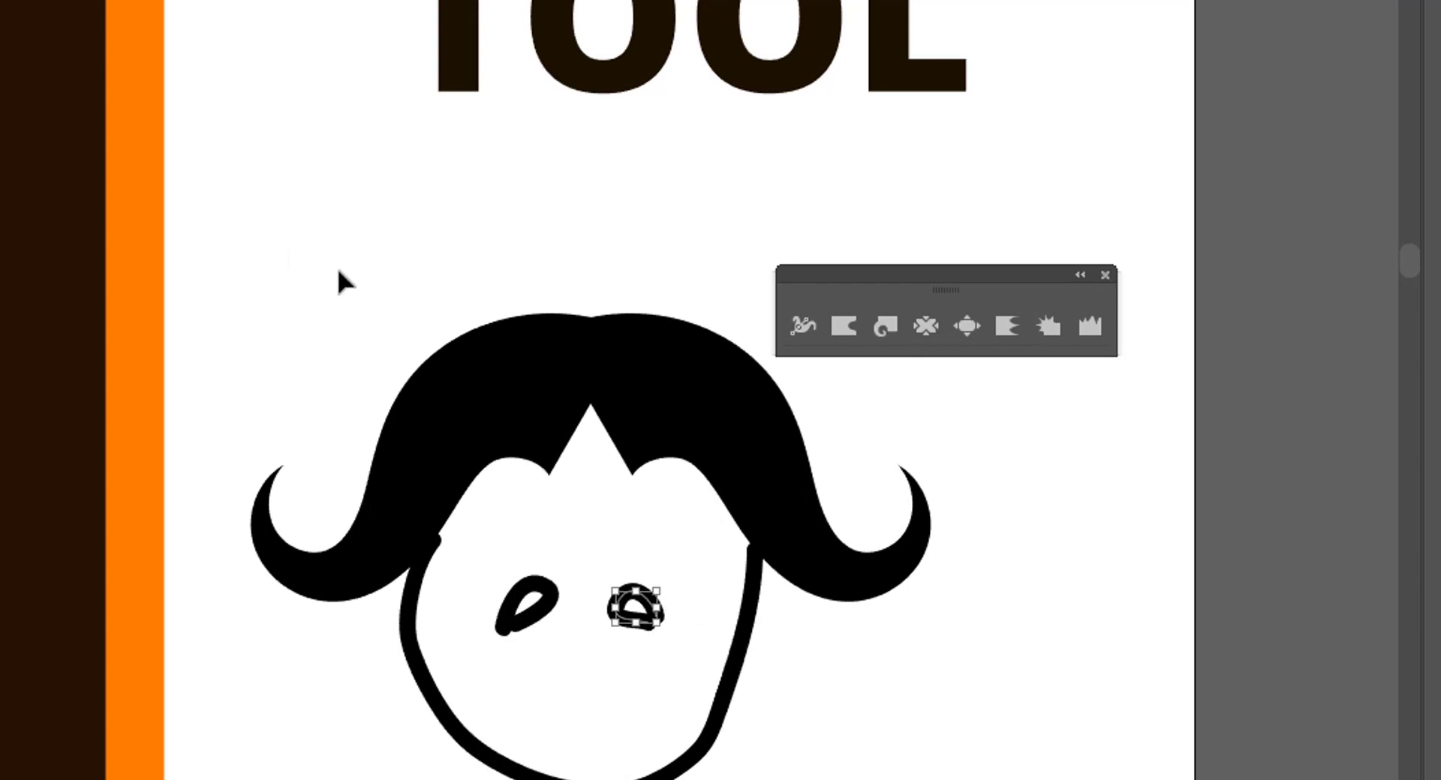
pyautogui.click(365, 270)
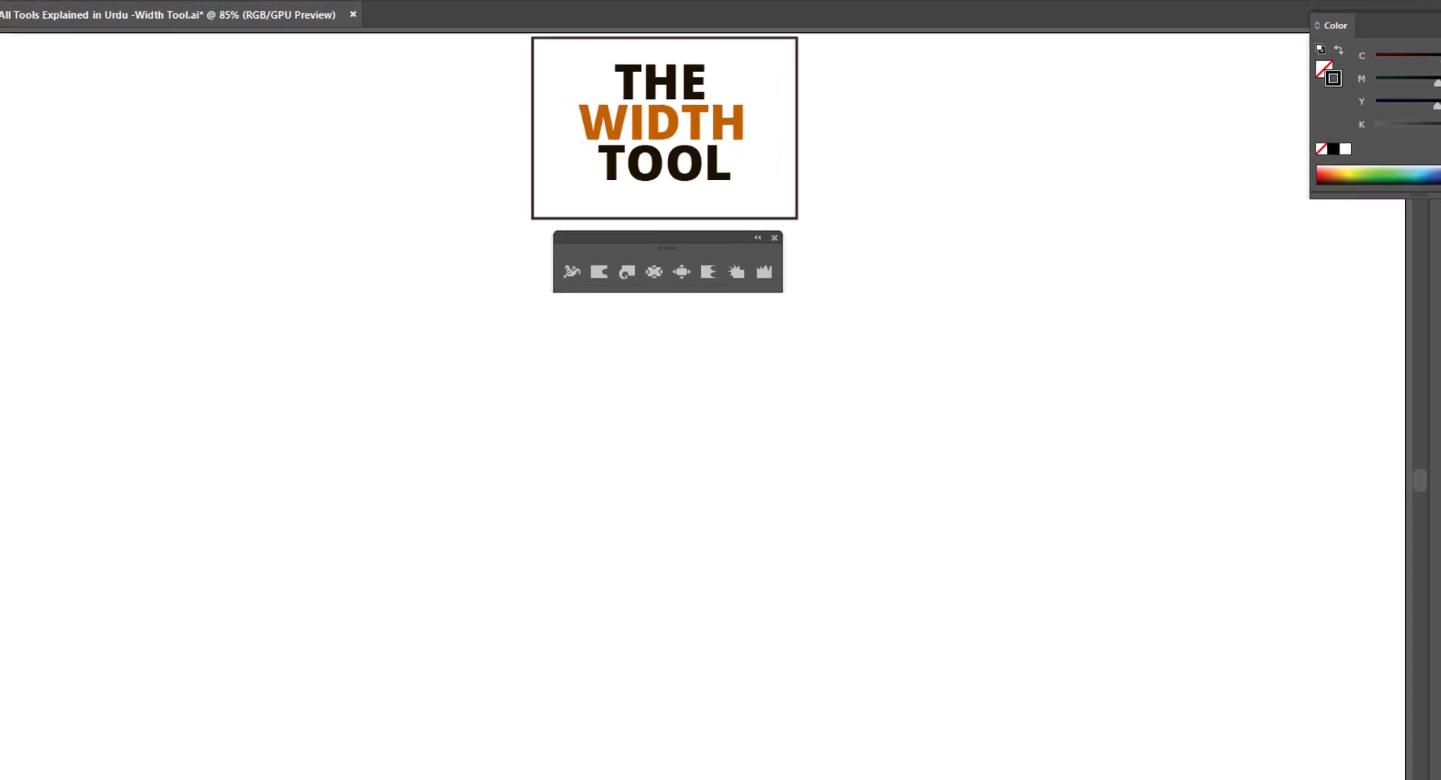
# - Draw a straight horizontal line in the empty area below the boxed title and thicken its stroke to 105 px
pyautogui.moveTo(345, 466); pyautogui.dragTo(923, 431)
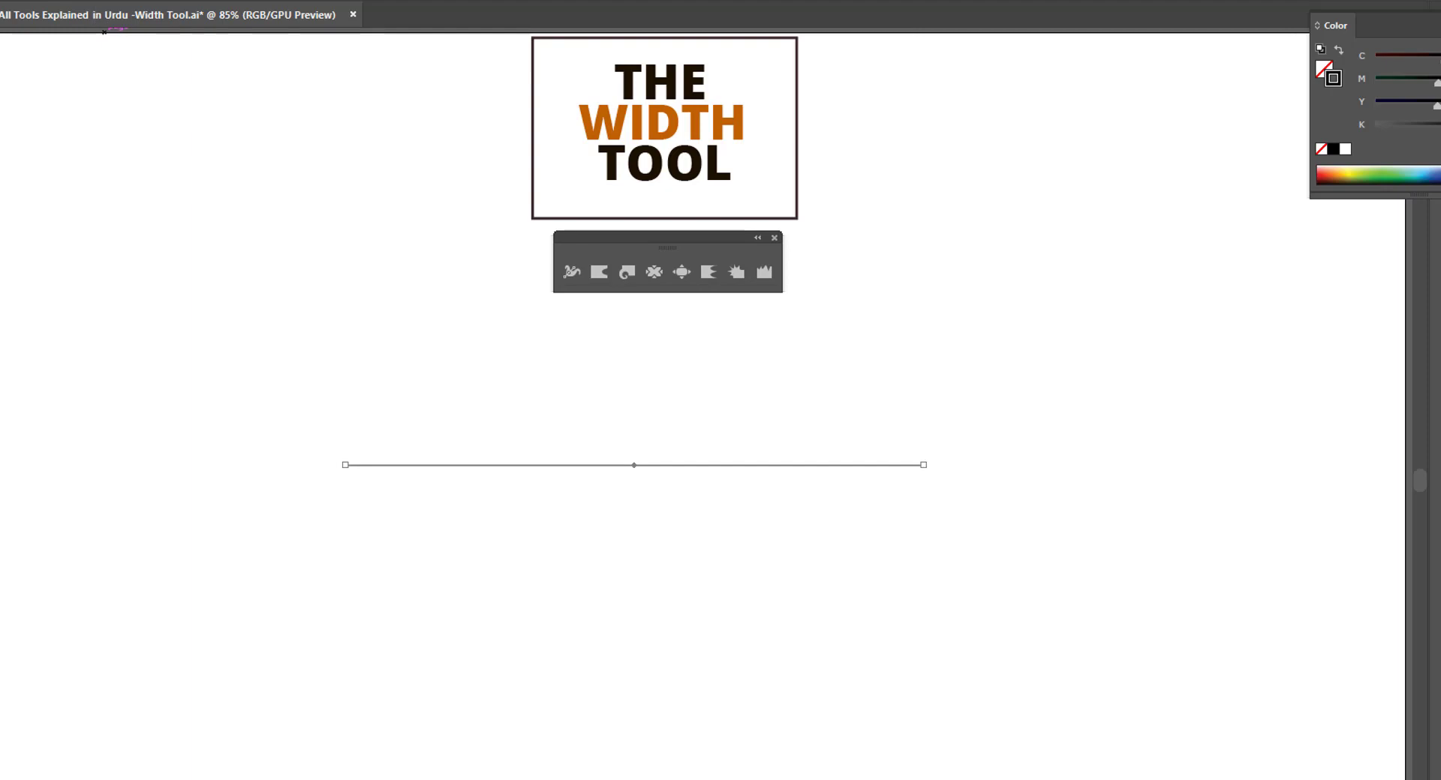
pyautogui.press('Up')
pyautogui.press('Up')
pyautogui.press('Up')
pyautogui.press('Up')
pyautogui.press('Up')
pyautogui.press('Up')
pyautogui.press('Up')
pyautogui.press('Up')
pyautogui.press('Up')
pyautogui.press('Up')
pyautogui.press('Up')
pyautogui.press('Up')
pyautogui.press('Up')
pyautogui.press('Up')
pyautogui.press('Up')
pyautogui.press('Up')
pyautogui.press('Up')
pyautogui.press('Up')
pyautogui.press('Up')
pyautogui.press('Up')
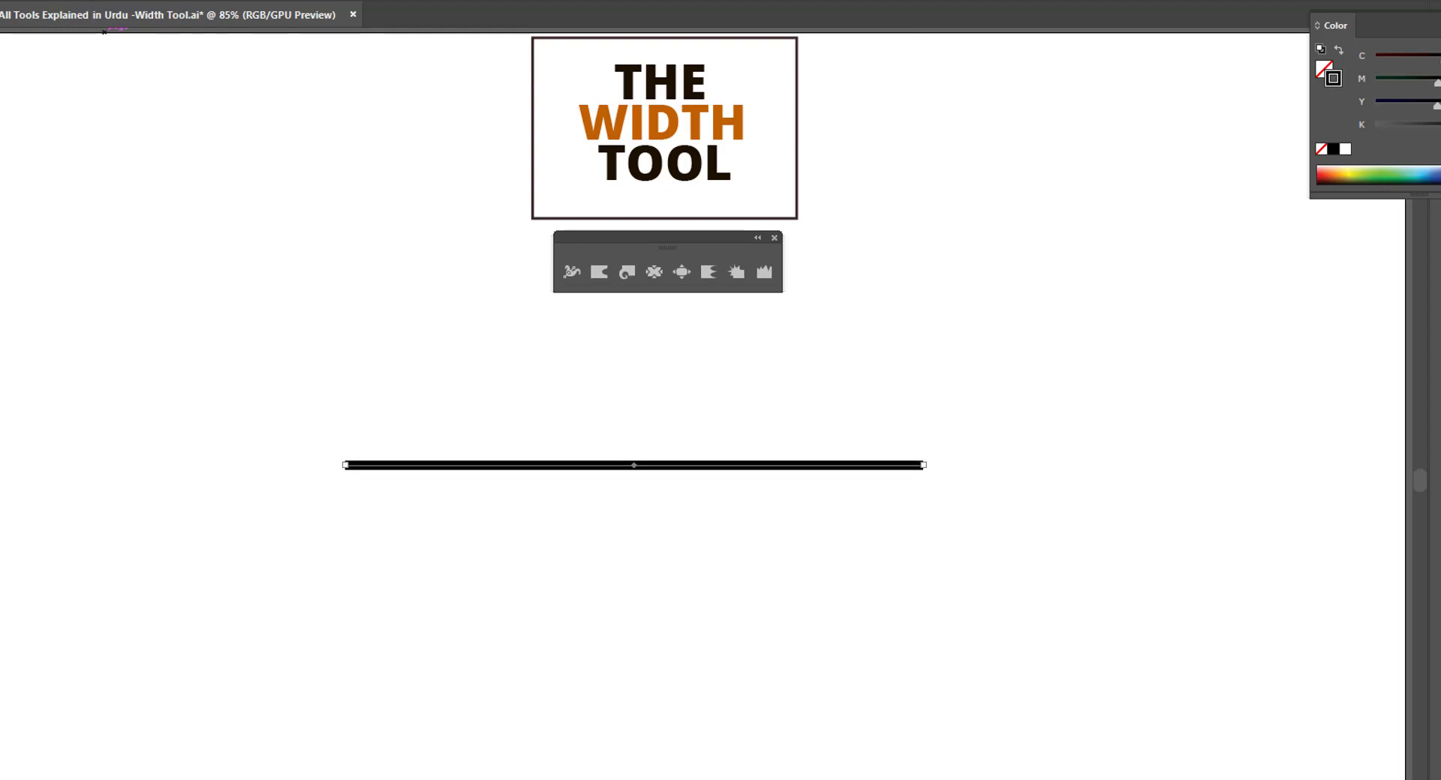
pyautogui.press('Up')
pyautogui.press('Up')
pyautogui.press('Up')
pyautogui.press('Up')
pyautogui.press('Up')
pyautogui.press('Up')
pyautogui.press('Up')
pyautogui.press('Up')
pyautogui.press('Up')
pyautogui.press('Up')
pyautogui.press('Up')
pyautogui.press('Up')
pyautogui.press('Up')
pyautogui.press('Up')
pyautogui.press('Up')
pyautogui.press('Up')
pyautogui.press('Up')
pyautogui.press('Up')
pyautogui.press('Up')
pyautogui.press('Up')
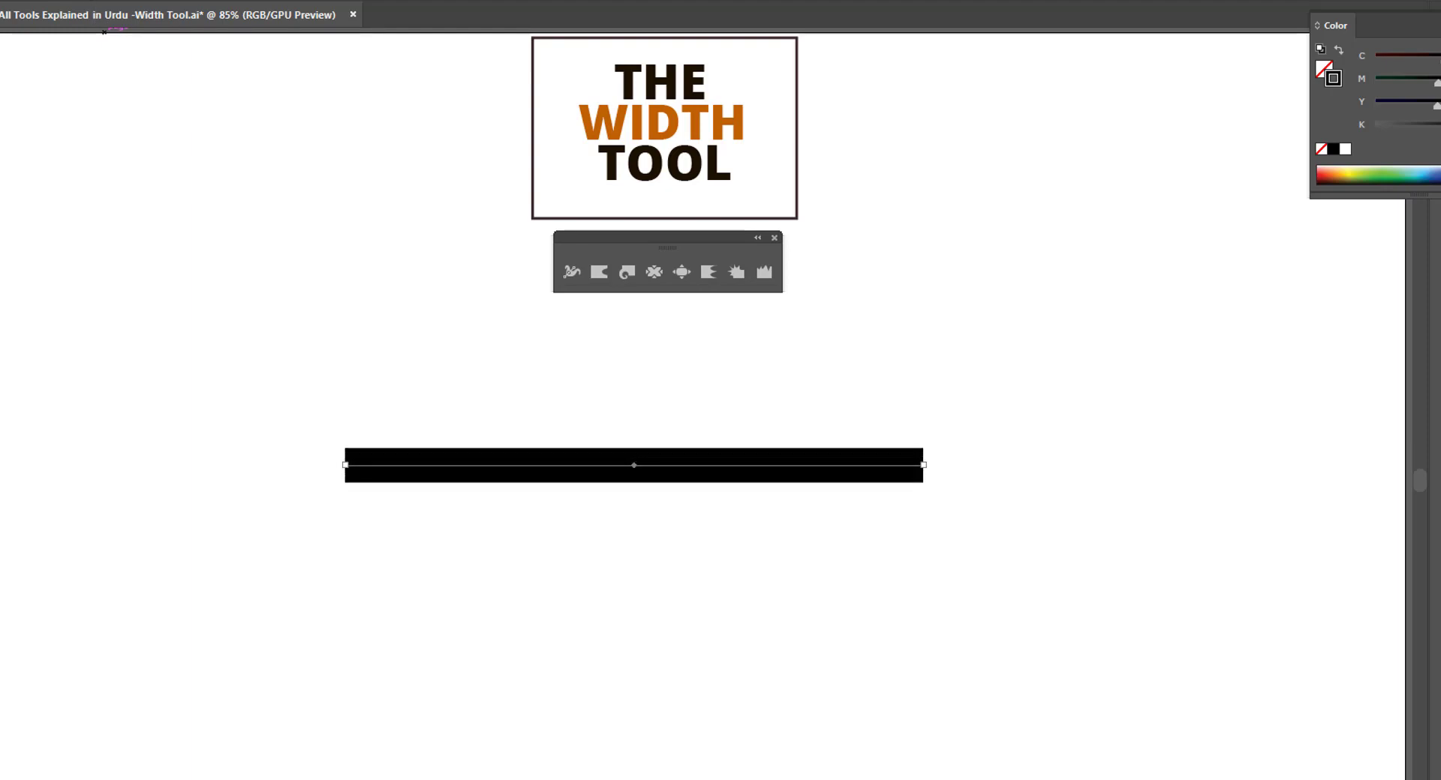
pyautogui.press('Up')
pyautogui.press('Up')
pyautogui.press('Up')
pyautogui.press('Up')
pyautogui.press('Up')
pyautogui.press('Up')
pyautogui.press('Up')
pyautogui.press('Up')
pyautogui.press('Up')
pyautogui.press('Up')
pyautogui.press('Up')
pyautogui.press('Up')
pyautogui.press('Up')
pyautogui.press('Up')
pyautogui.press('Up')
pyautogui.press('Up')
pyautogui.press('Up')
pyautogui.press('Up')
pyautogui.press('Up')
pyautogui.press('Up')
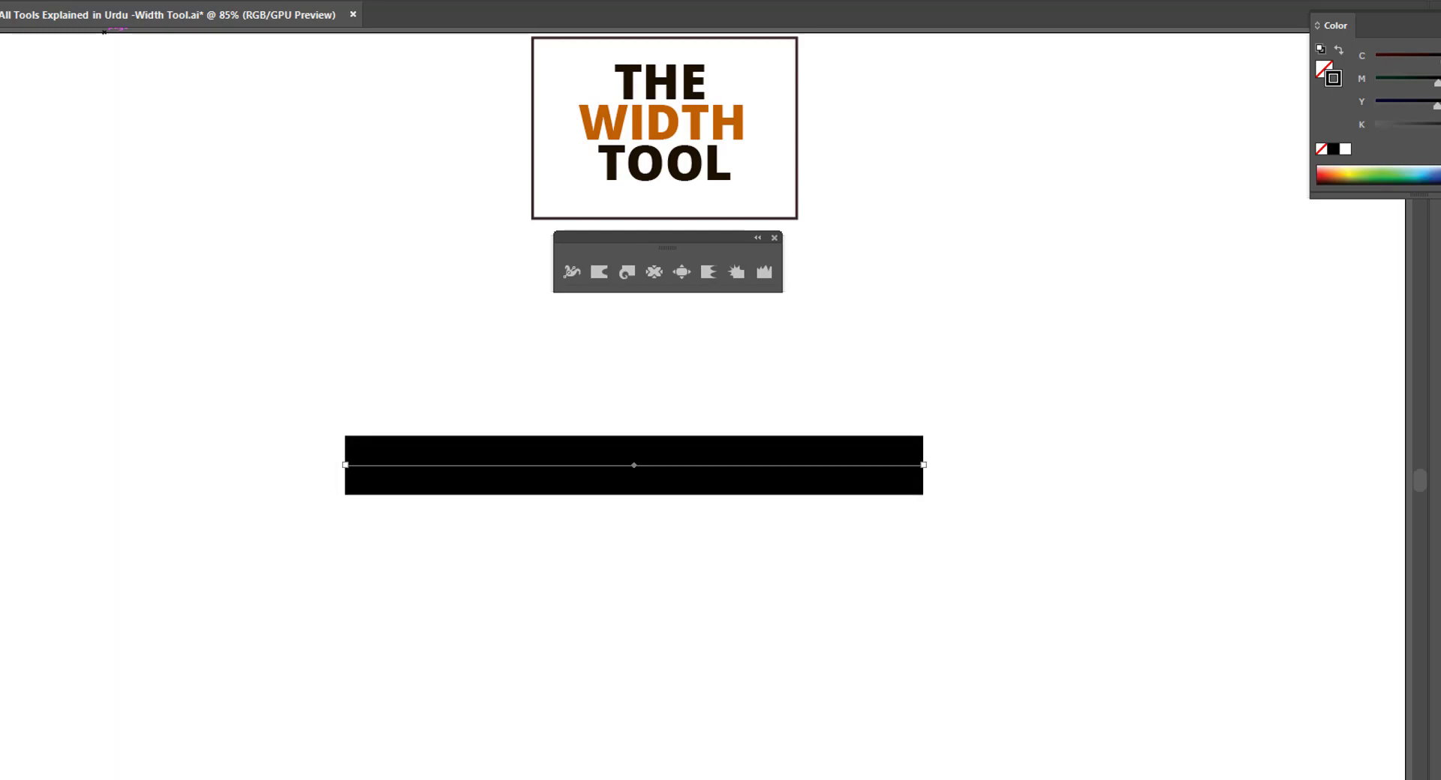
pyautogui.press('Up')
pyautogui.press('Up')
pyautogui.press('Up')
pyautogui.press('Up')
pyautogui.press('Up')
pyautogui.press('Up')
pyautogui.press('Up')
pyautogui.press('Up')
pyautogui.press('Up')
pyautogui.press('Up')
pyautogui.press('Up')
pyautogui.press('Up')
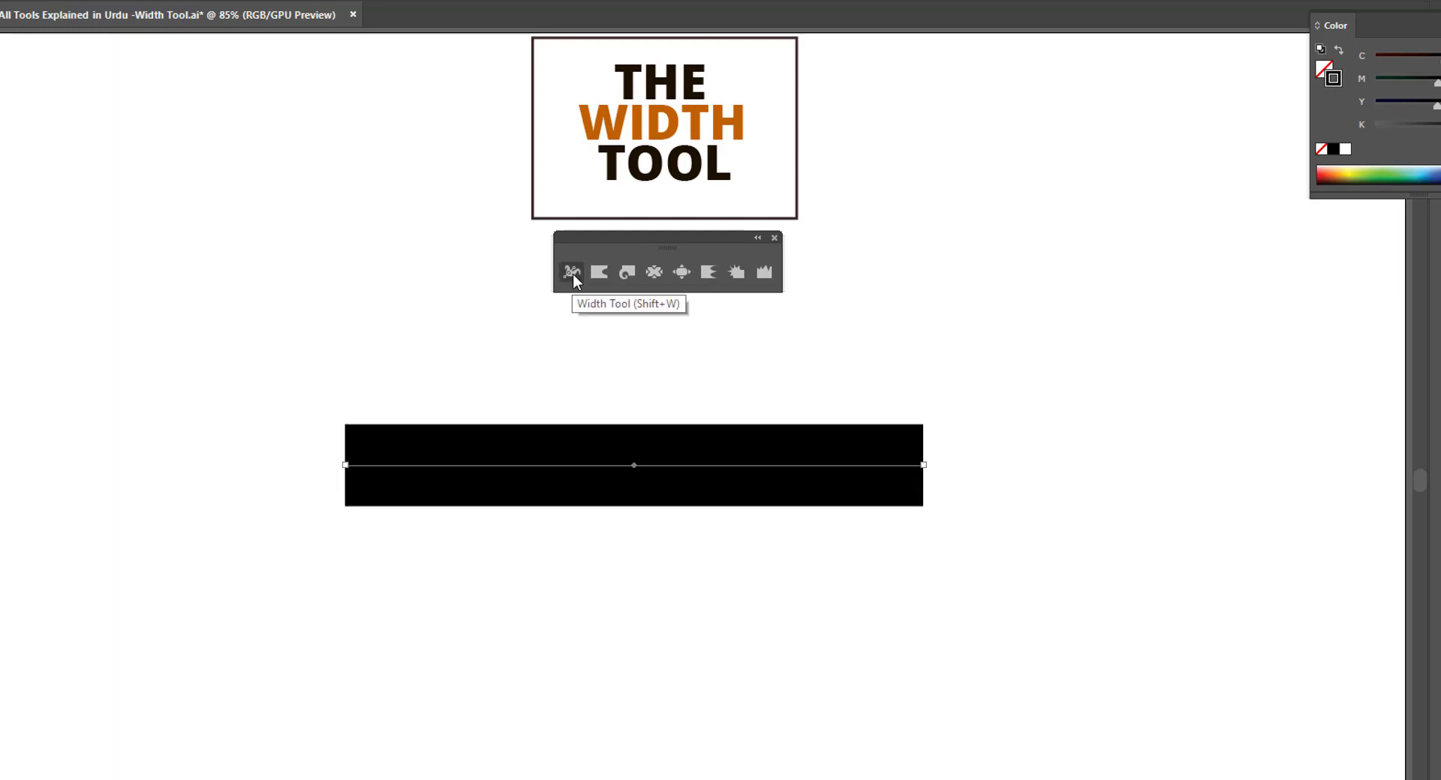
# - Use the Width tool to taper the line's left end to a point, flare its right end to about 381 px, and pinch just before the flare
pyautogui.click(572, 272)
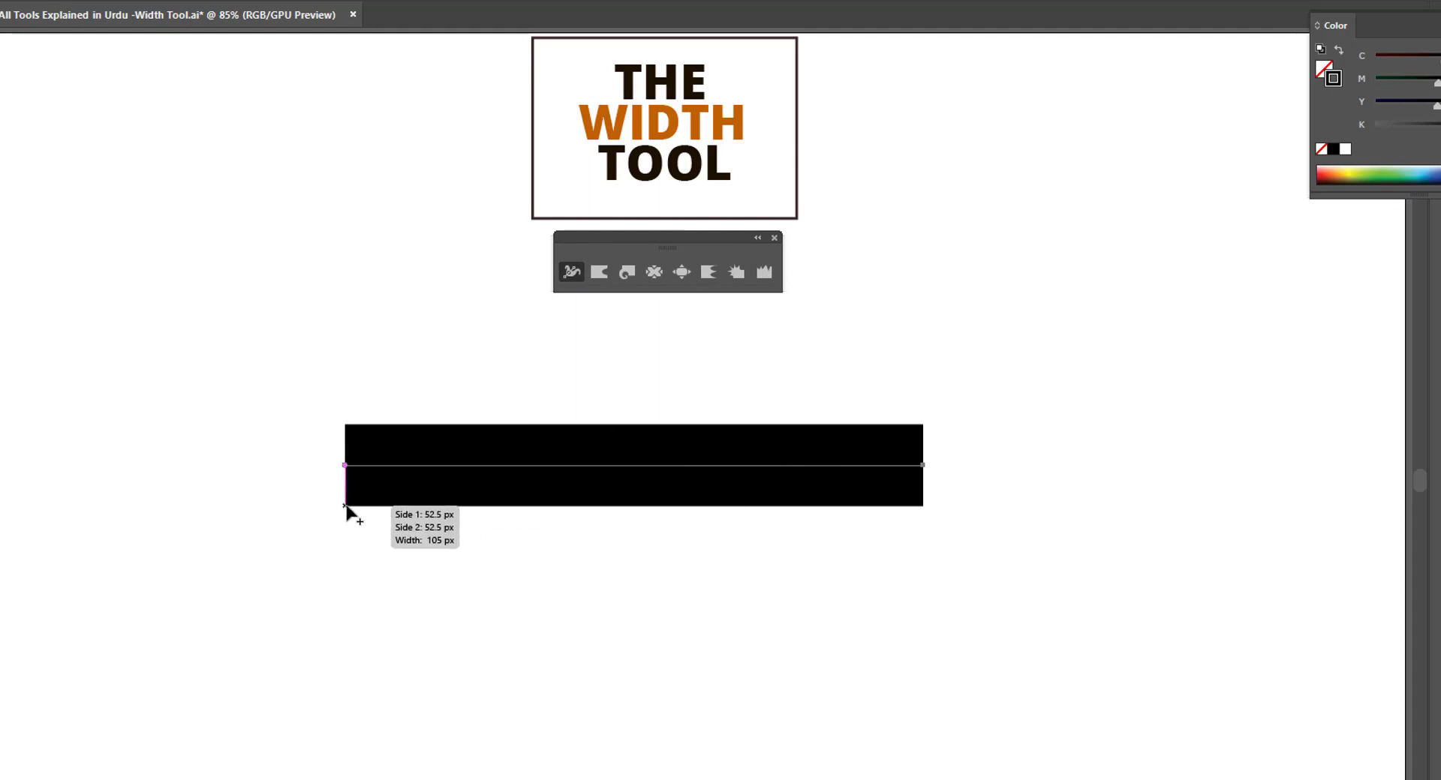
pyautogui.moveTo(346, 507); pyautogui.dragTo(346, 466)
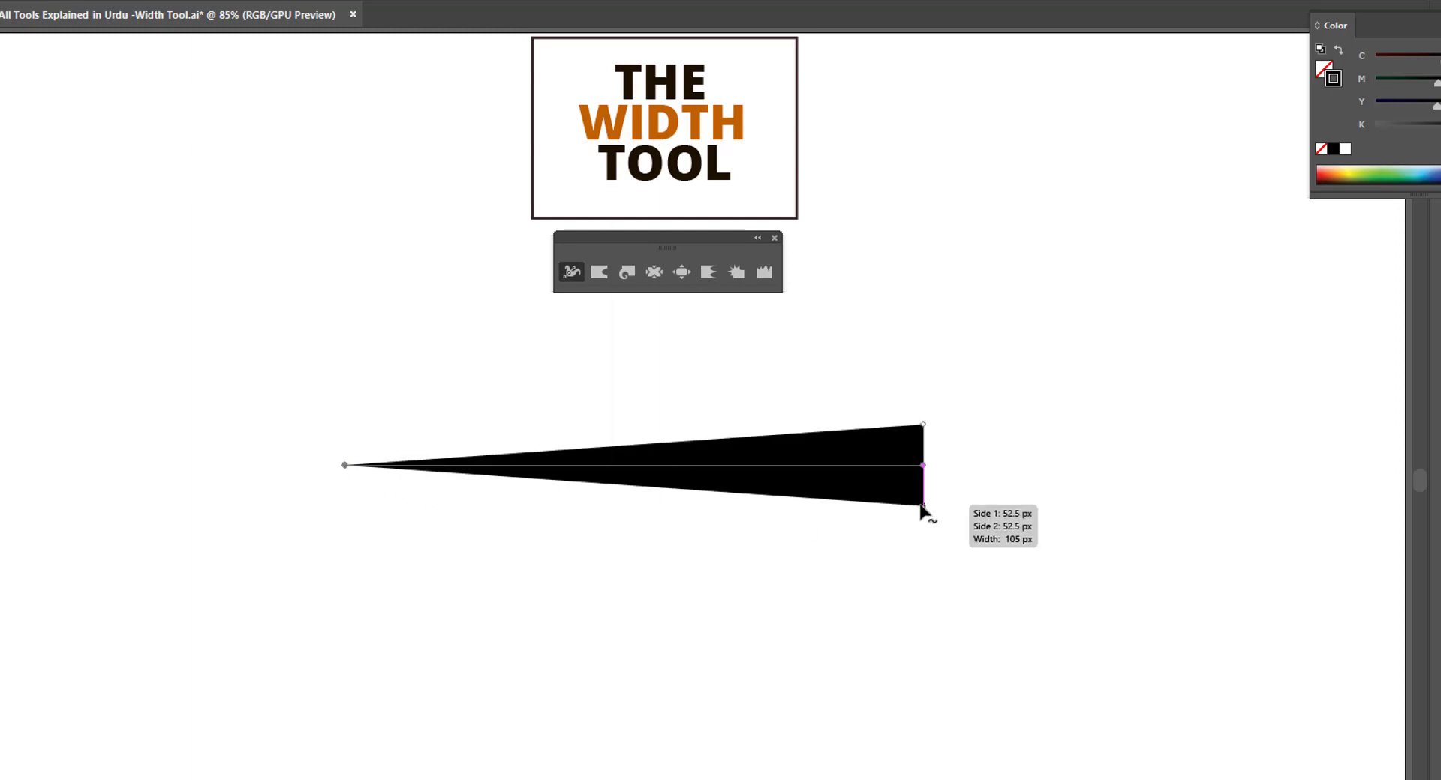
pyautogui.moveTo(923, 505); pyautogui.dragTo(929, 624)
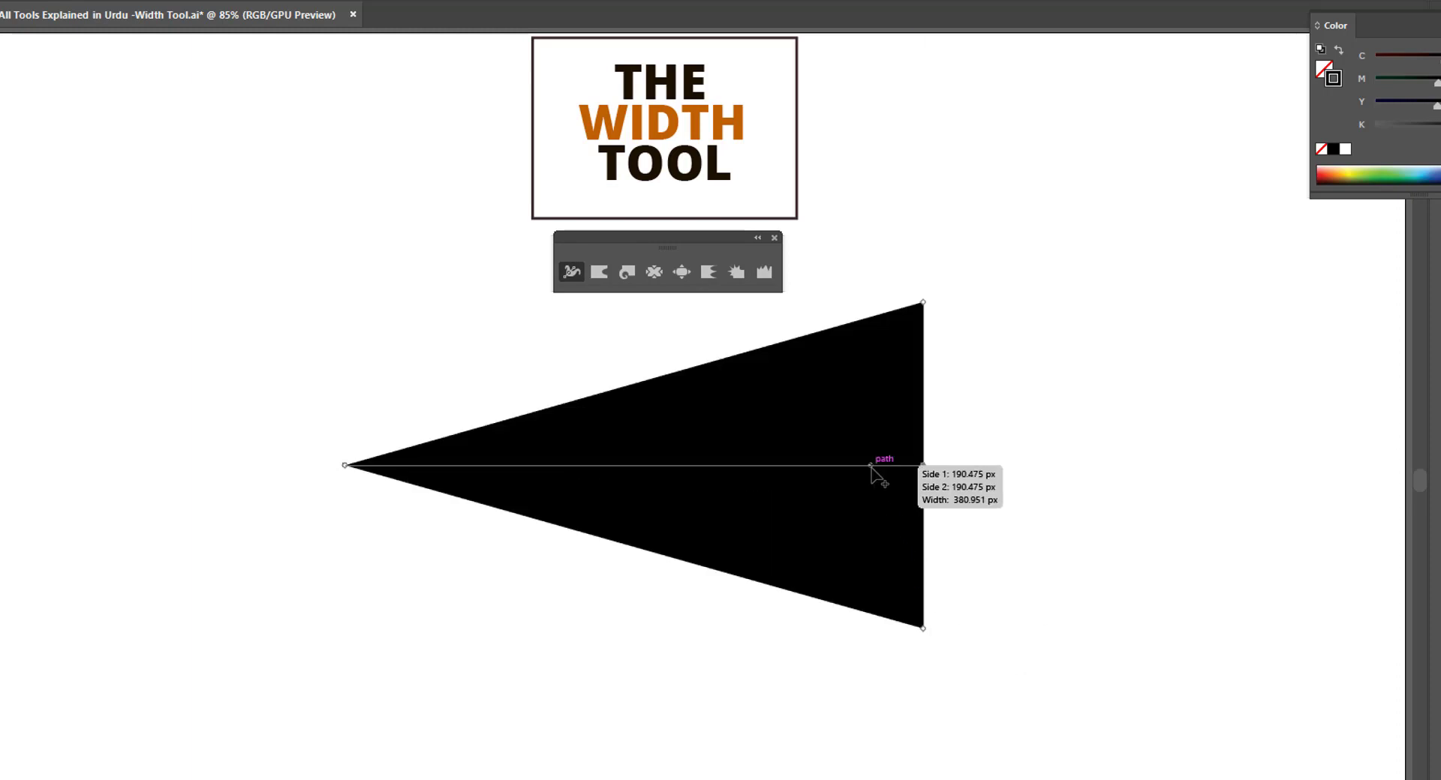
pyautogui.moveTo(870, 466)
pyautogui.mouseDown()
pyautogui.moveTo(870, 492)
pyautogui.moveTo(797, 476)
pyautogui.moveTo(809, 515)
pyautogui.mouseUp()
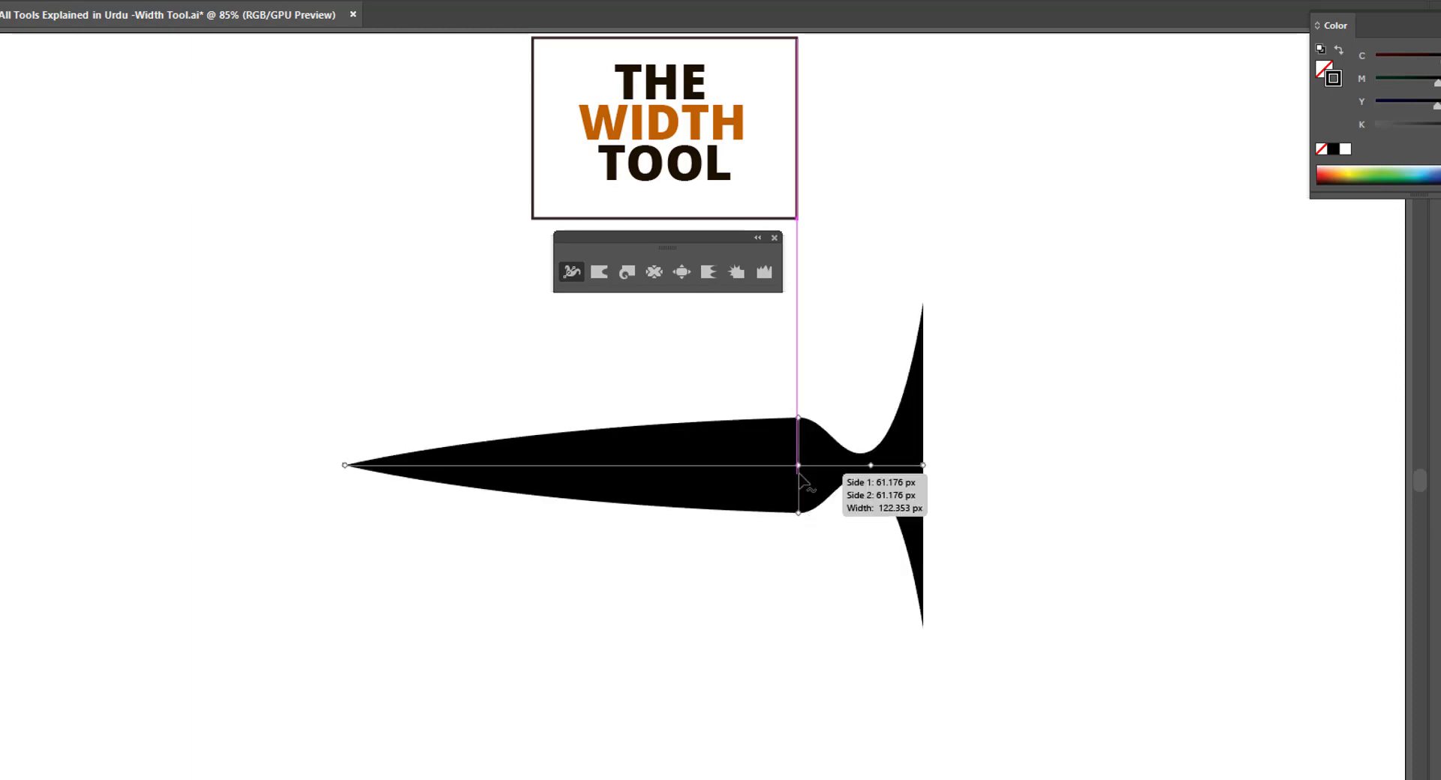
# - Rotate the shape upright with its pointed end up, move it into the empty area left of the boxed title, and deselect it
pyautogui.press('v')
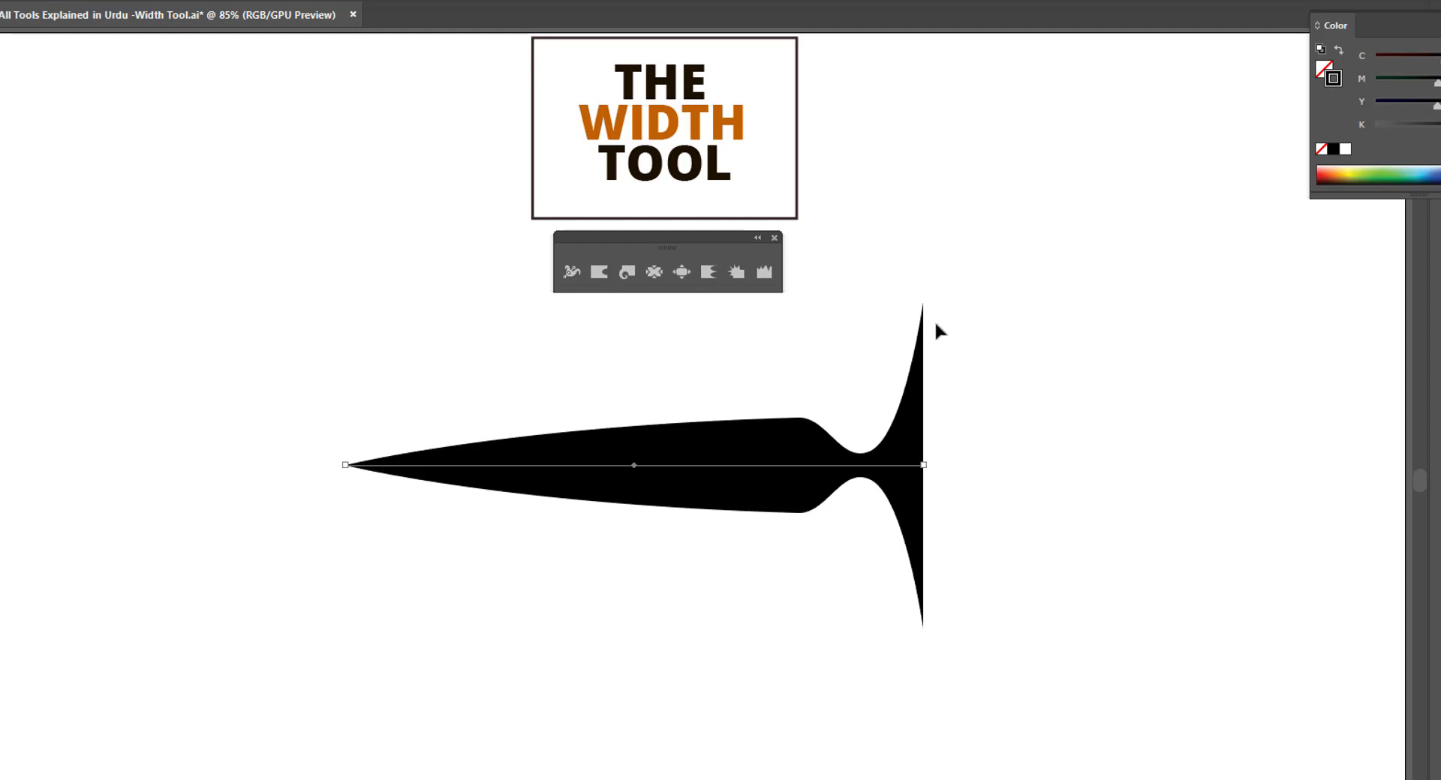
pyautogui.press('r')
pyautogui.moveTo(952, 312); pyautogui.dragTo(985, 501)
pyautogui.moveTo(849, 675); pyautogui.dragTo(809, 704)
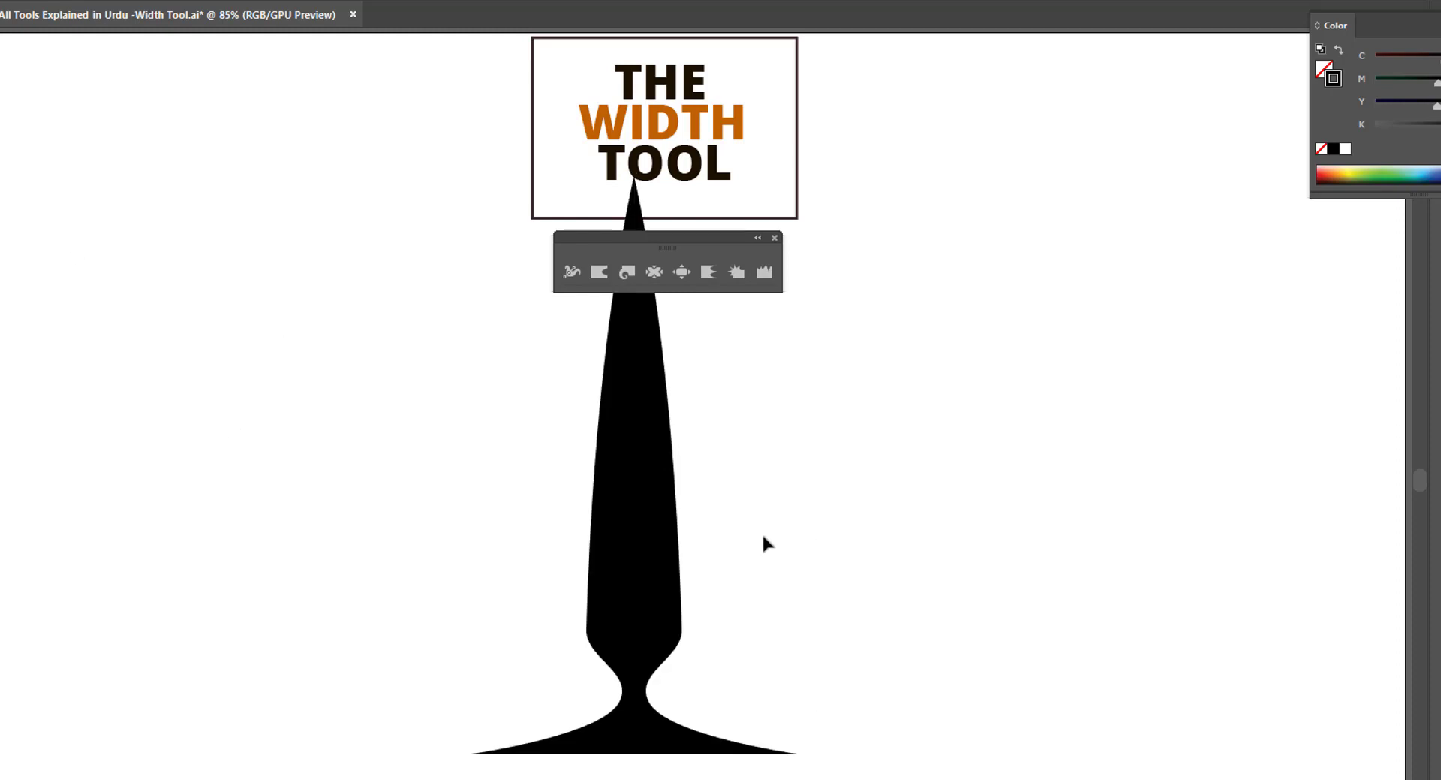
pyautogui.moveTo(659, 547); pyautogui.dragTo(346, 548)
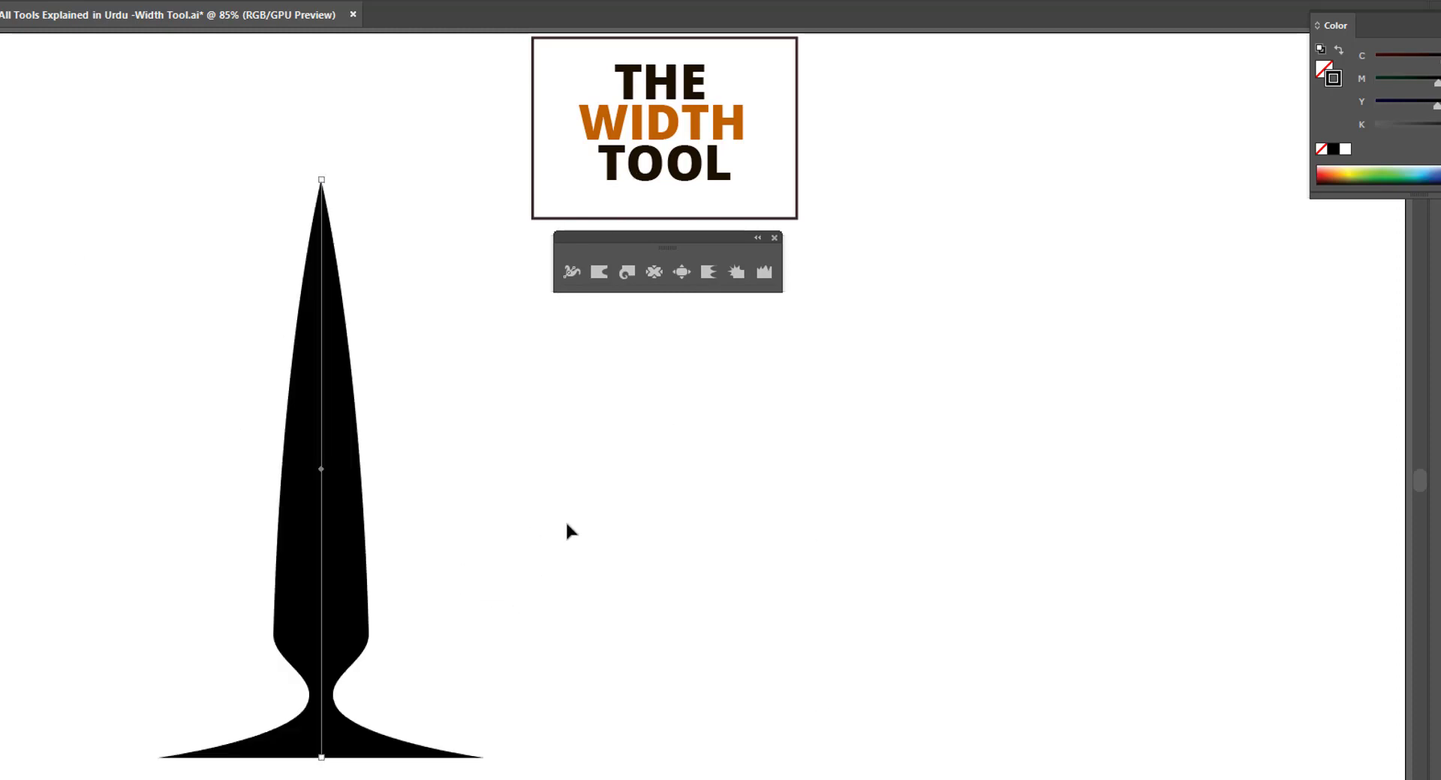
pyautogui.click(565, 520)
# - Reshape the upright stroke into a goblet by pinching its upper part to a thin stem and flaring its top end wide
pyautogui.click(576, 271)
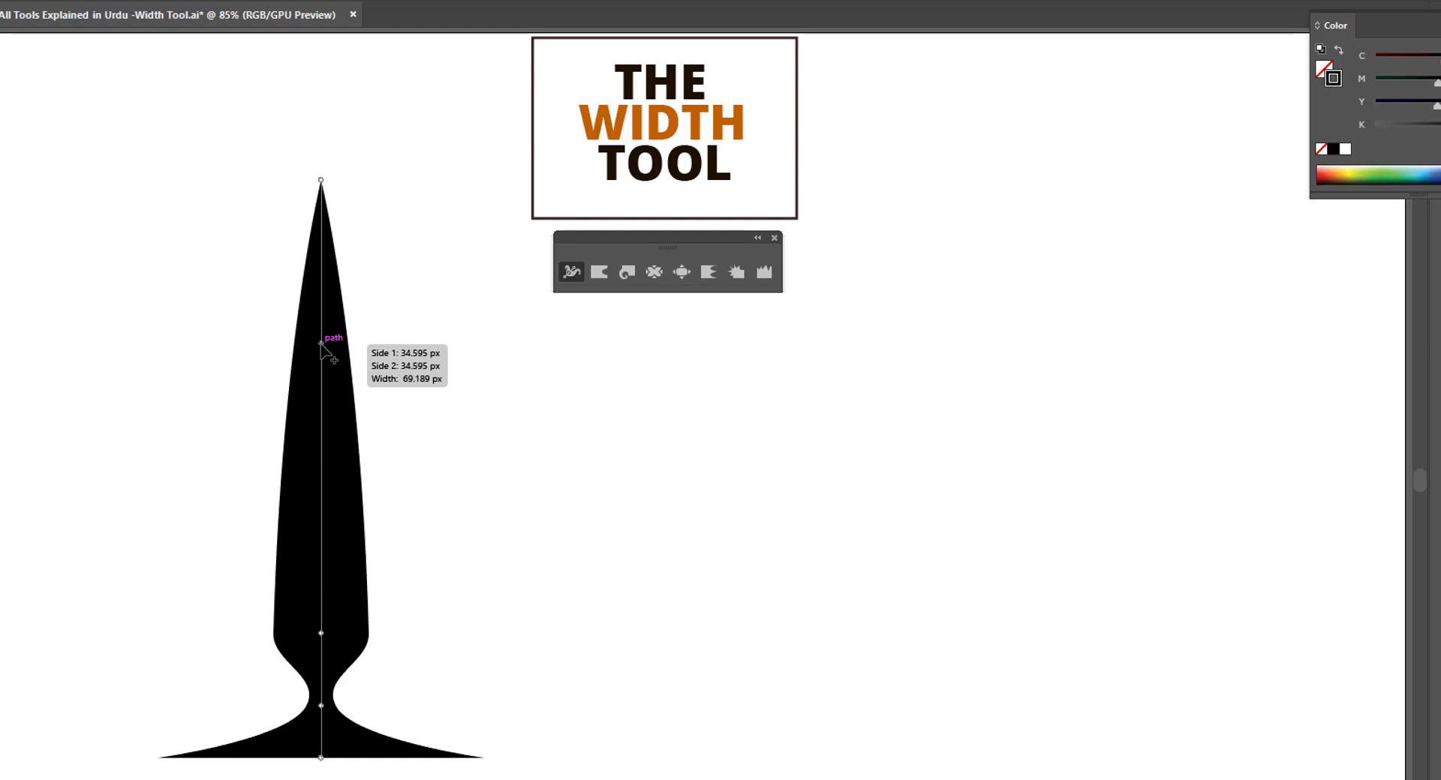
pyautogui.moveTo(322, 343)
pyautogui.mouseDown()
pyautogui.moveTo(356, 345)
pyautogui.moveTo(325, 349)
pyautogui.mouseUp()
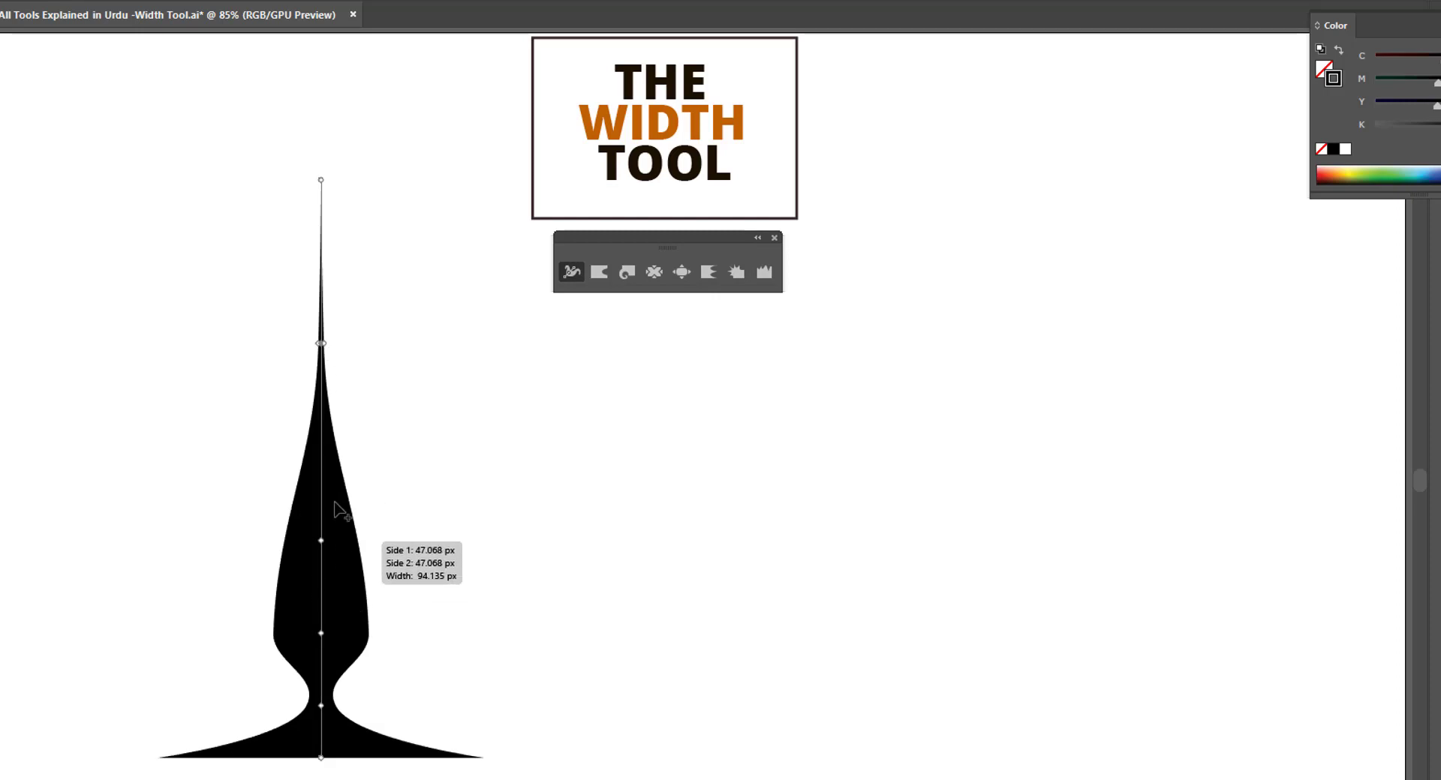
pyautogui.moveTo(322, 181); pyautogui.dragTo(500, 203)
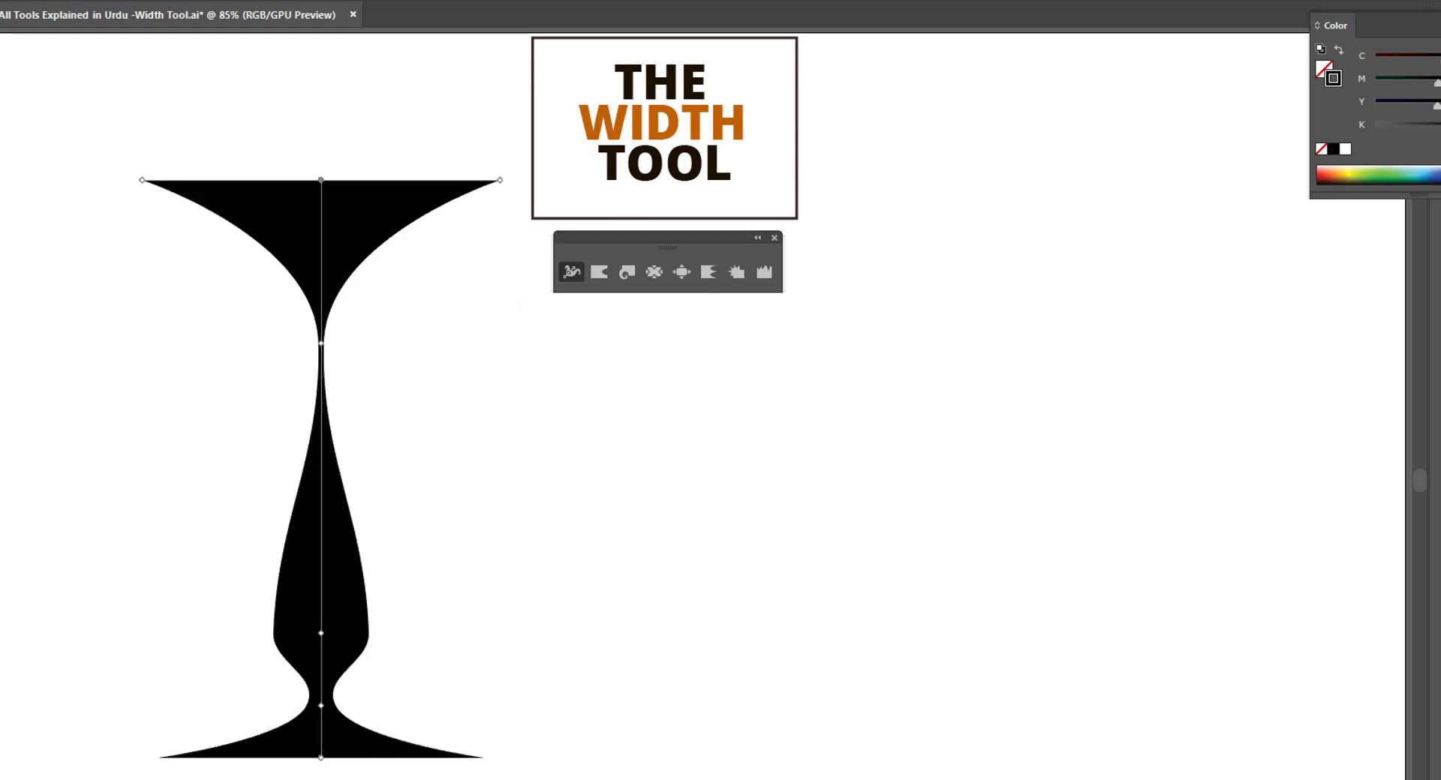
# - Move the goblet shape slightly up and further left, leaving it deselected
pyautogui.press('v')
pyautogui.click(492, 429)
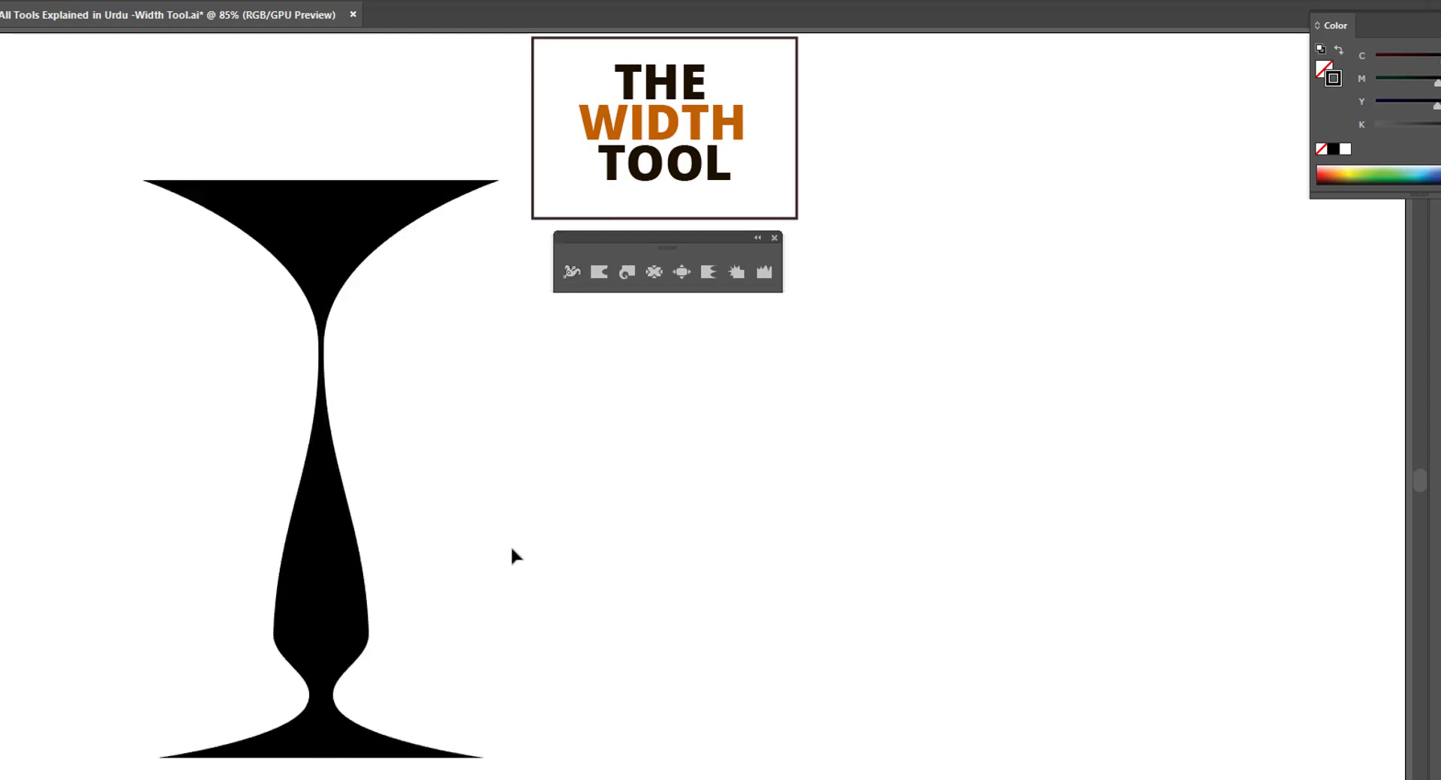
pyautogui.moveTo(345, 557); pyautogui.dragTo(238, 515)
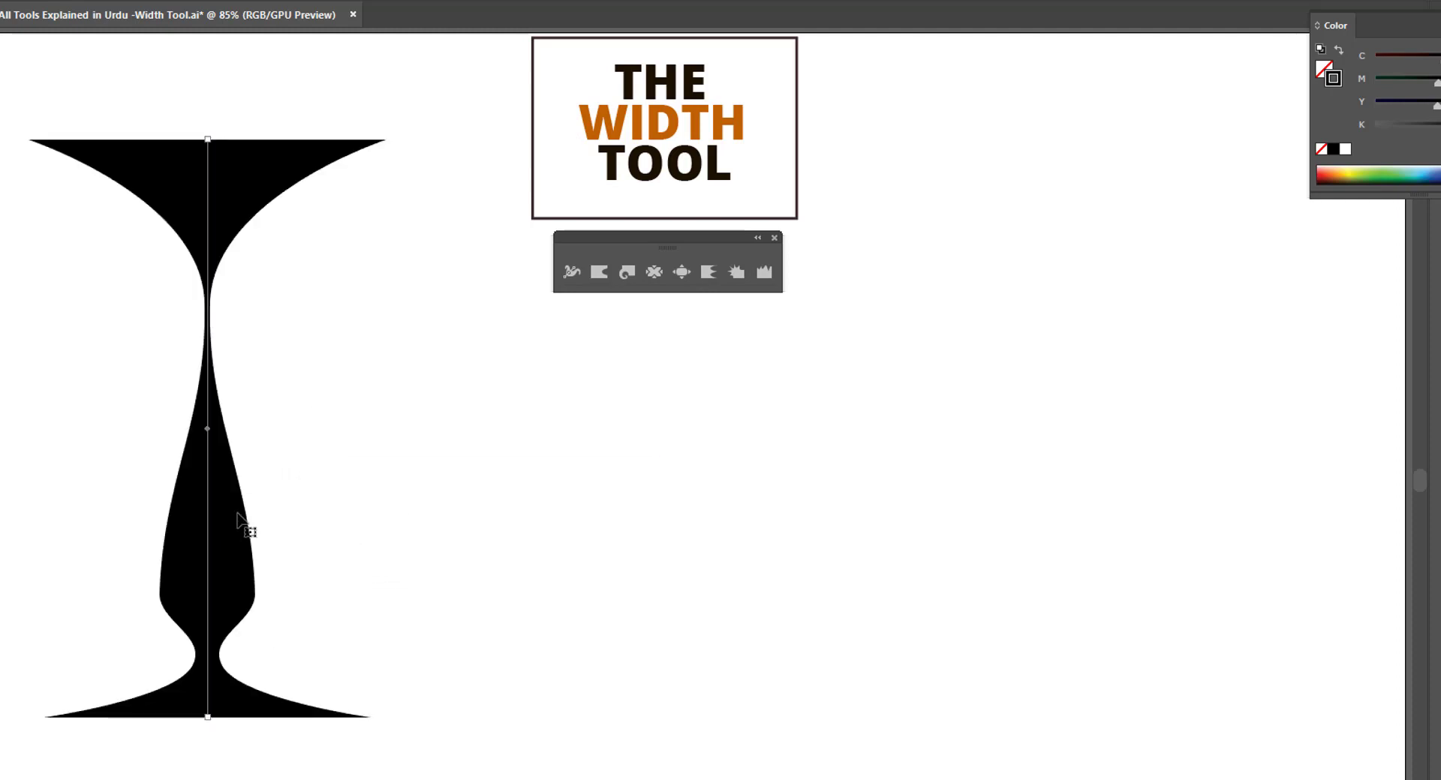
pyautogui.click(403, 452)
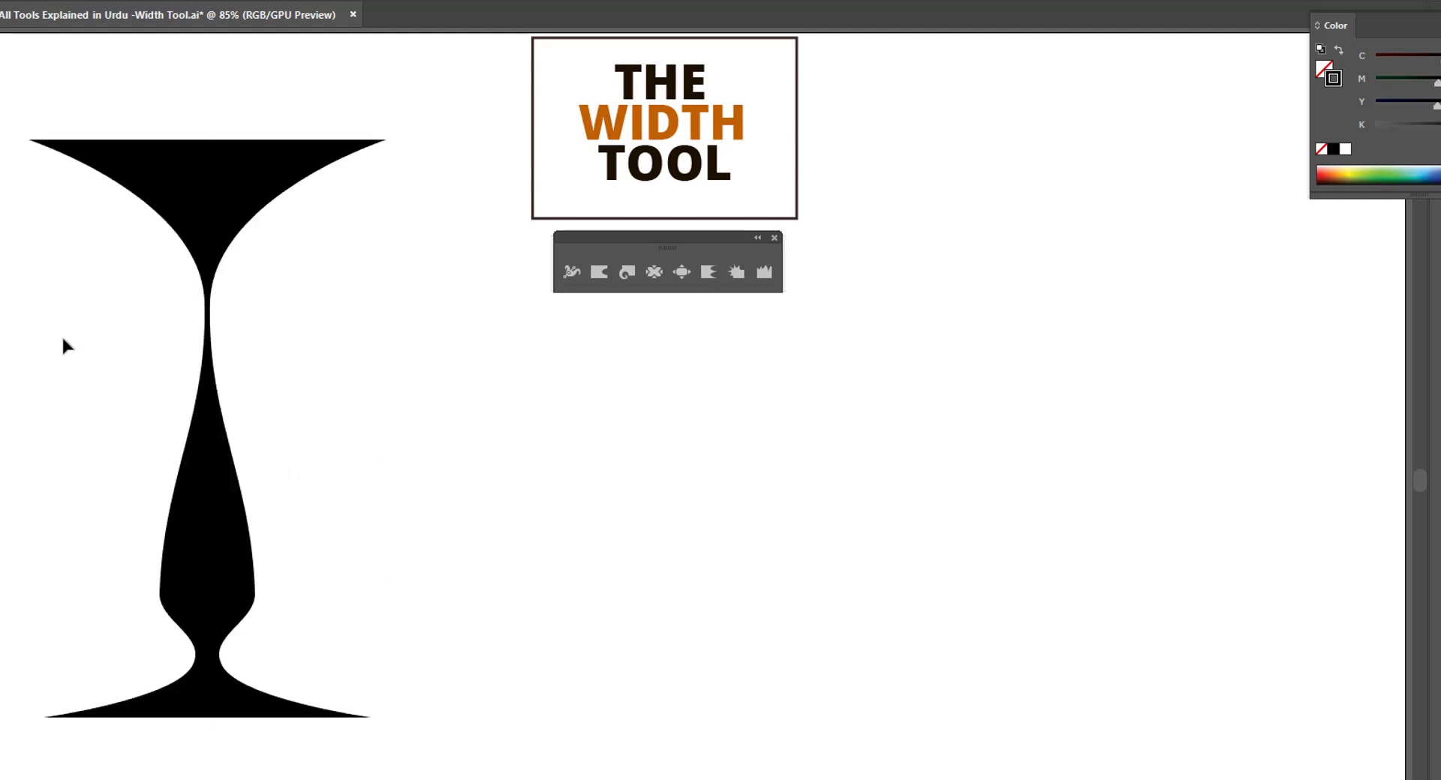
# - Draw a quarter arc about 420 px wide and high below the boxed title and thicken its stroke to 65 px
pyautogui.click(0, 196)
pyautogui.click(15, 218)
pyautogui.moveTo(629, 427); pyautogui.dragTo(962, 680)
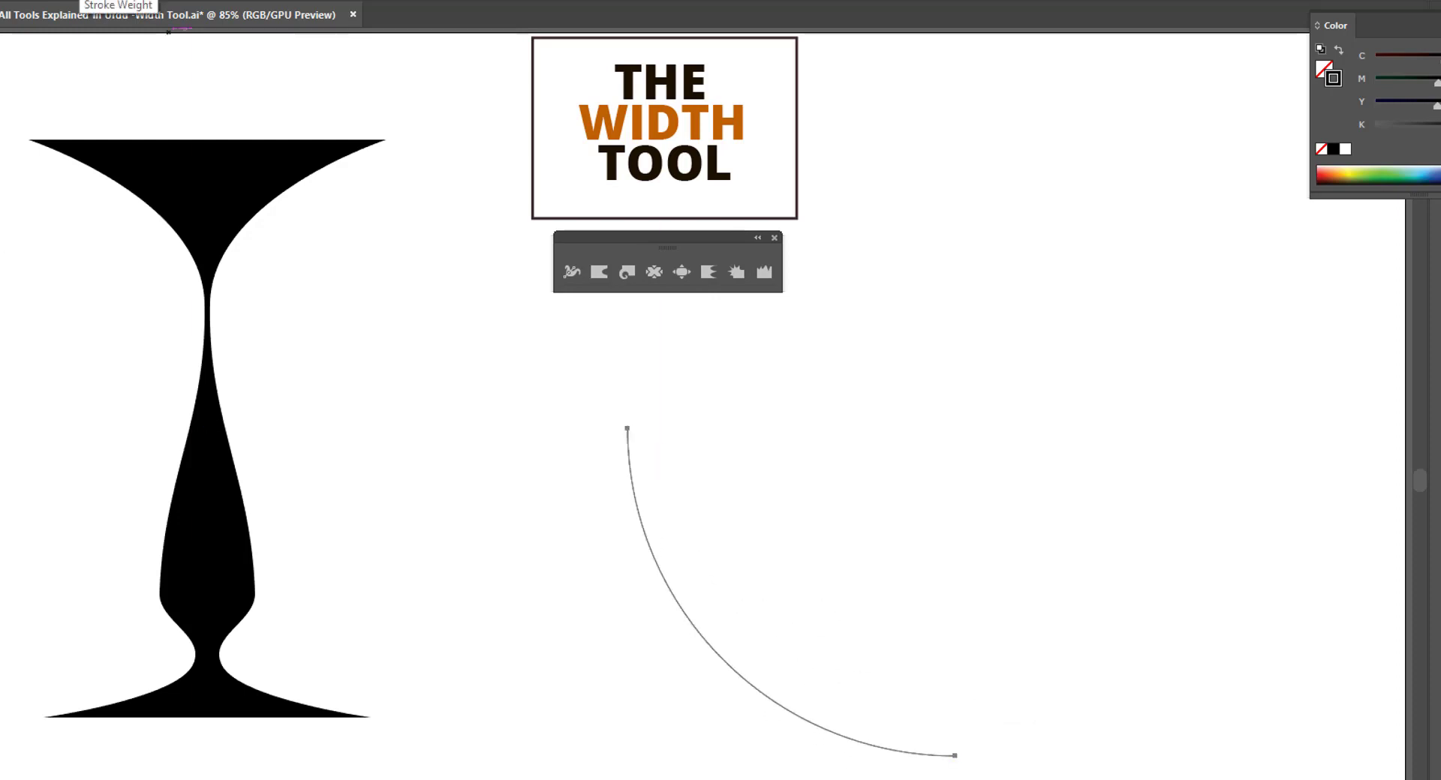
pyautogui.click(80, 0)
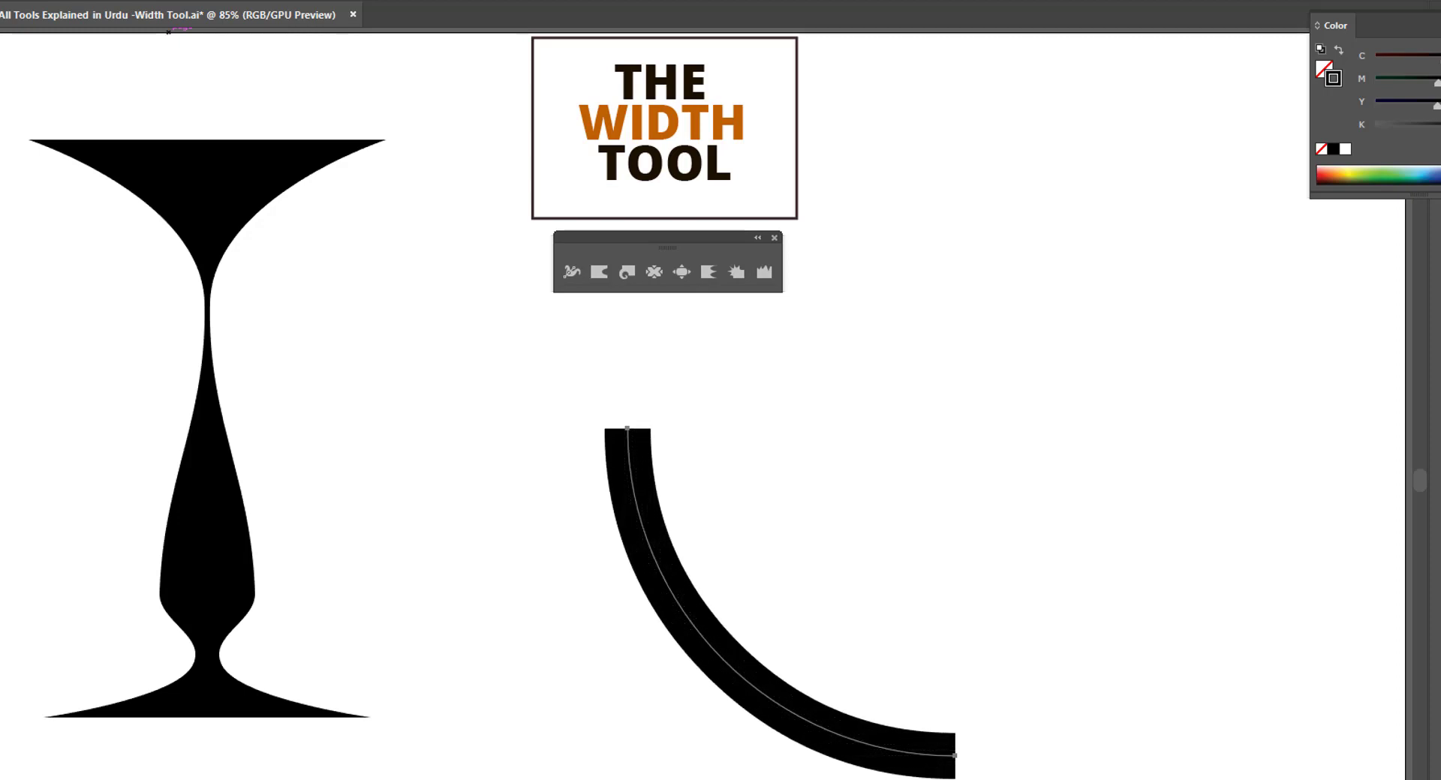
# - Edit a width point near the arc's upper end with the Width tool and set its total width to 20 px
pyautogui.click(569, 273)
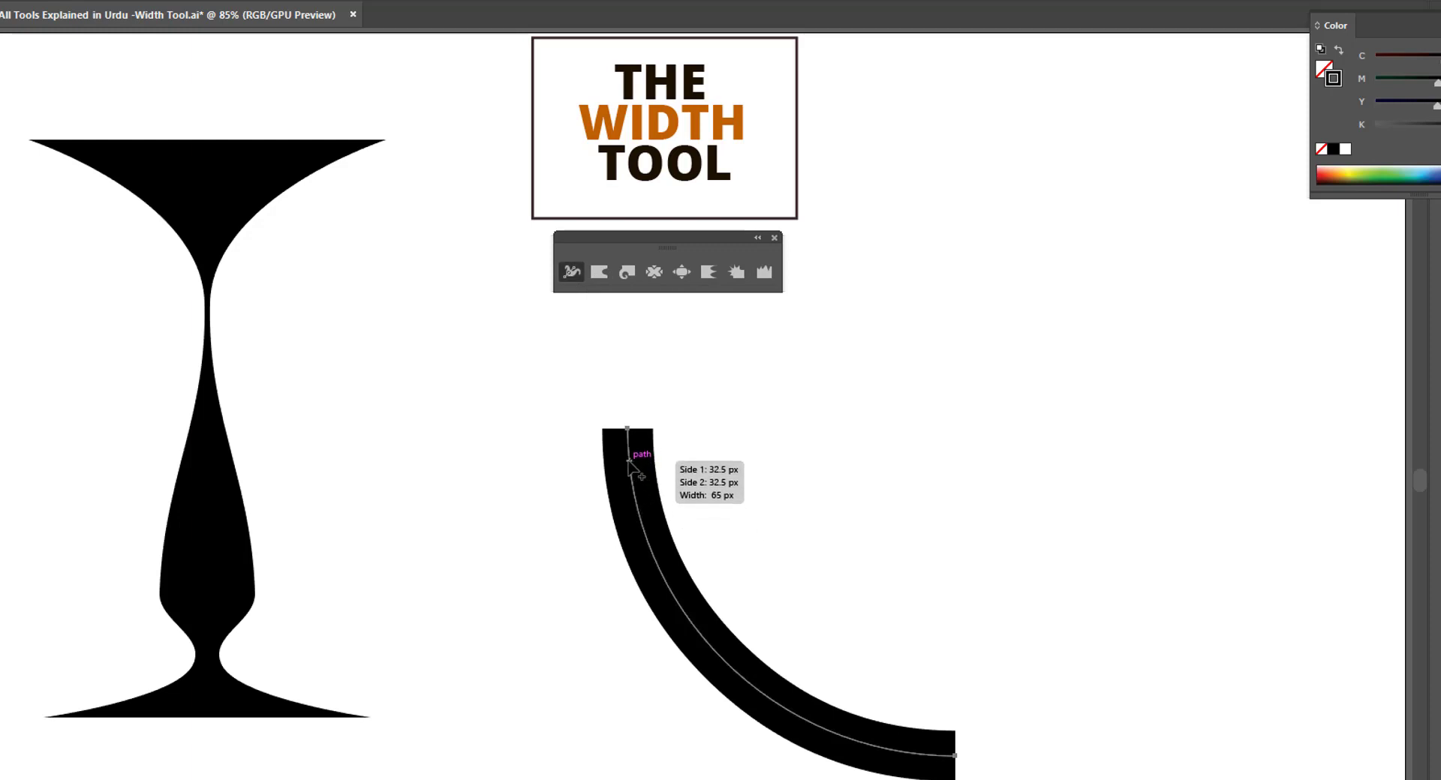
pyautogui.doubleClick(627, 460)
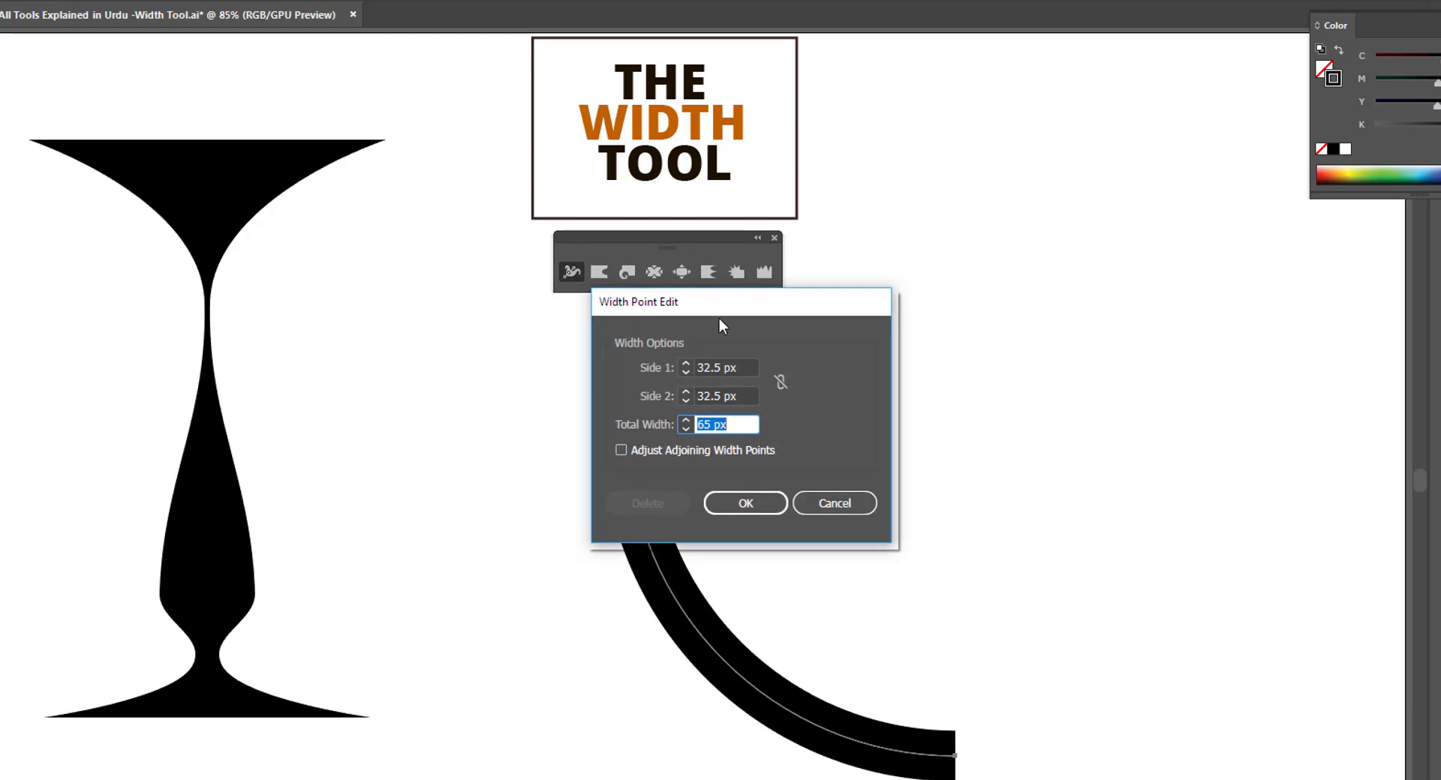
pyautogui.moveTo(718, 311); pyautogui.dragTo(1025, 357)
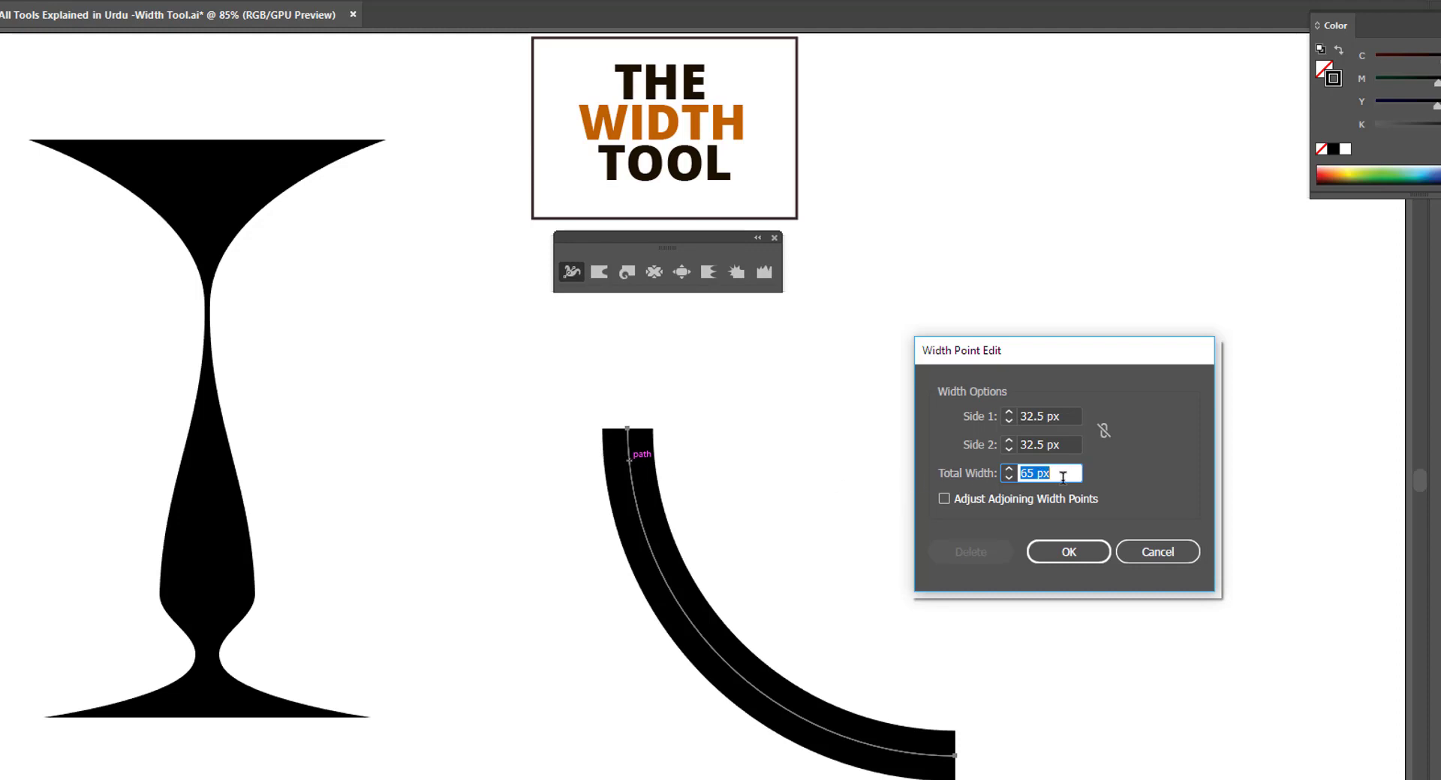
pyautogui.write('20')
pyautogui.press('Tab')
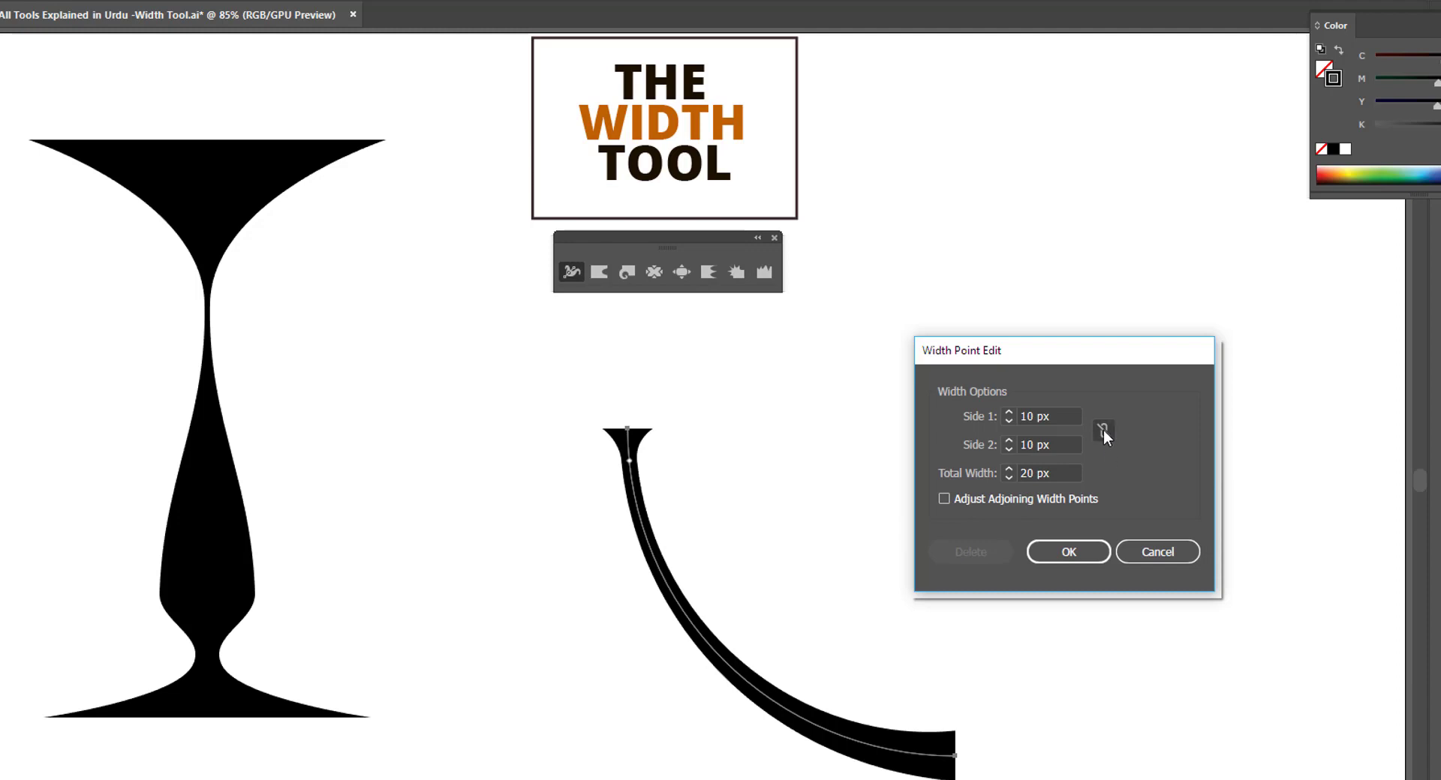
# - Link the width point's two sides and set Side 1 to 20 px so both sides match
pyautogui.moveTo(1057, 414); pyautogui.dragTo(1011, 411)
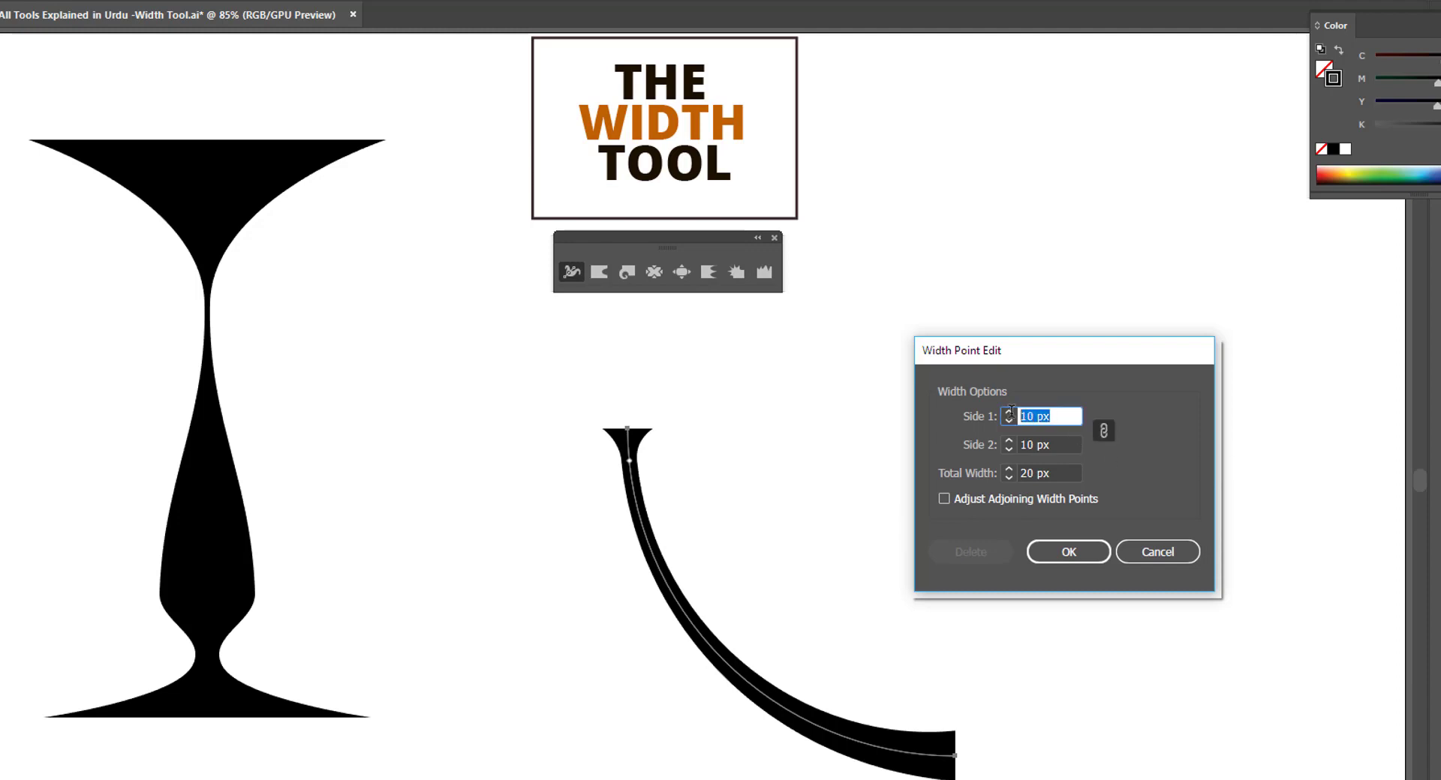
pyautogui.write('20')
pyautogui.press('Tab')
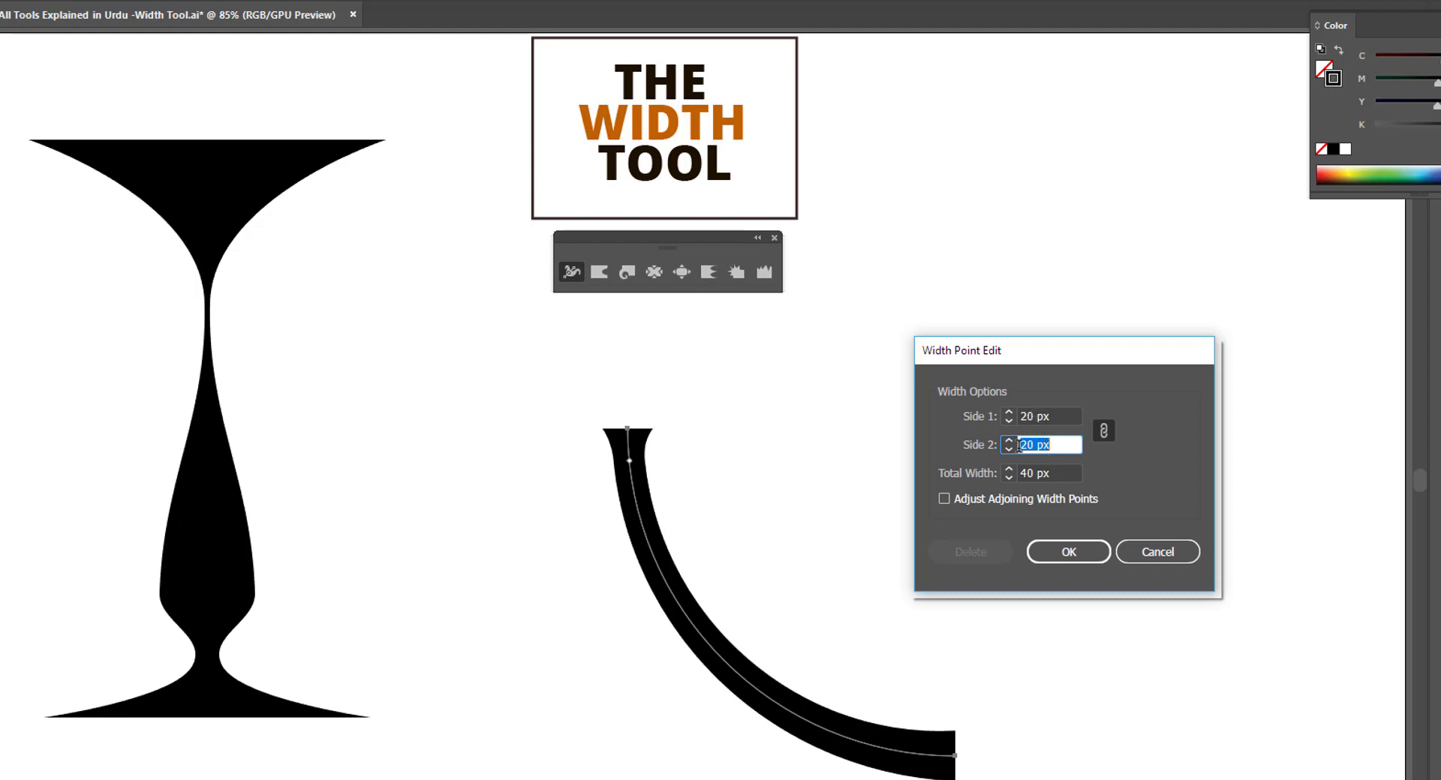
# - Enable Adjust Adjoining Width Points and set the width point's total width to 60 px
pyautogui.click(947, 495)
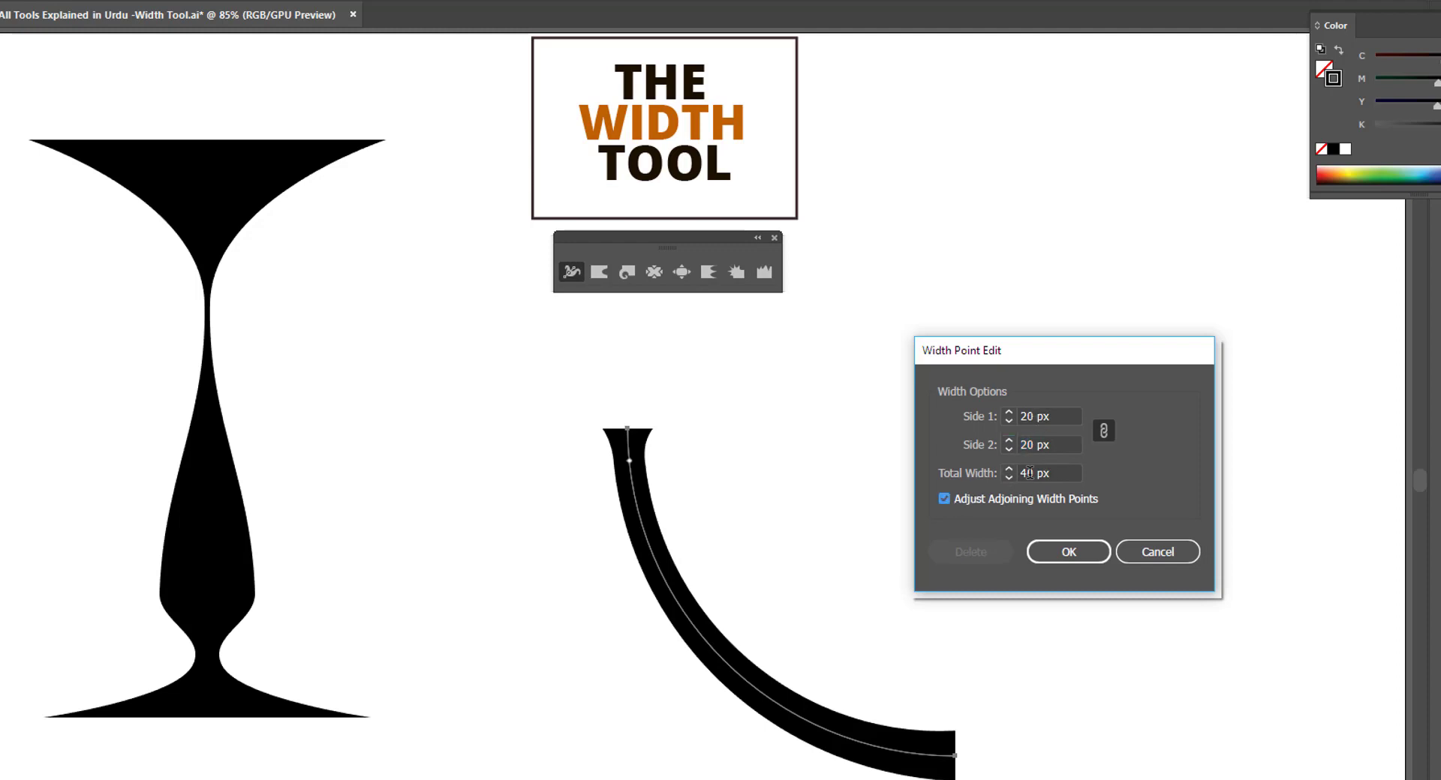
pyautogui.moveTo(1027, 473); pyautogui.dragTo(1011, 473)
pyautogui.write('6')
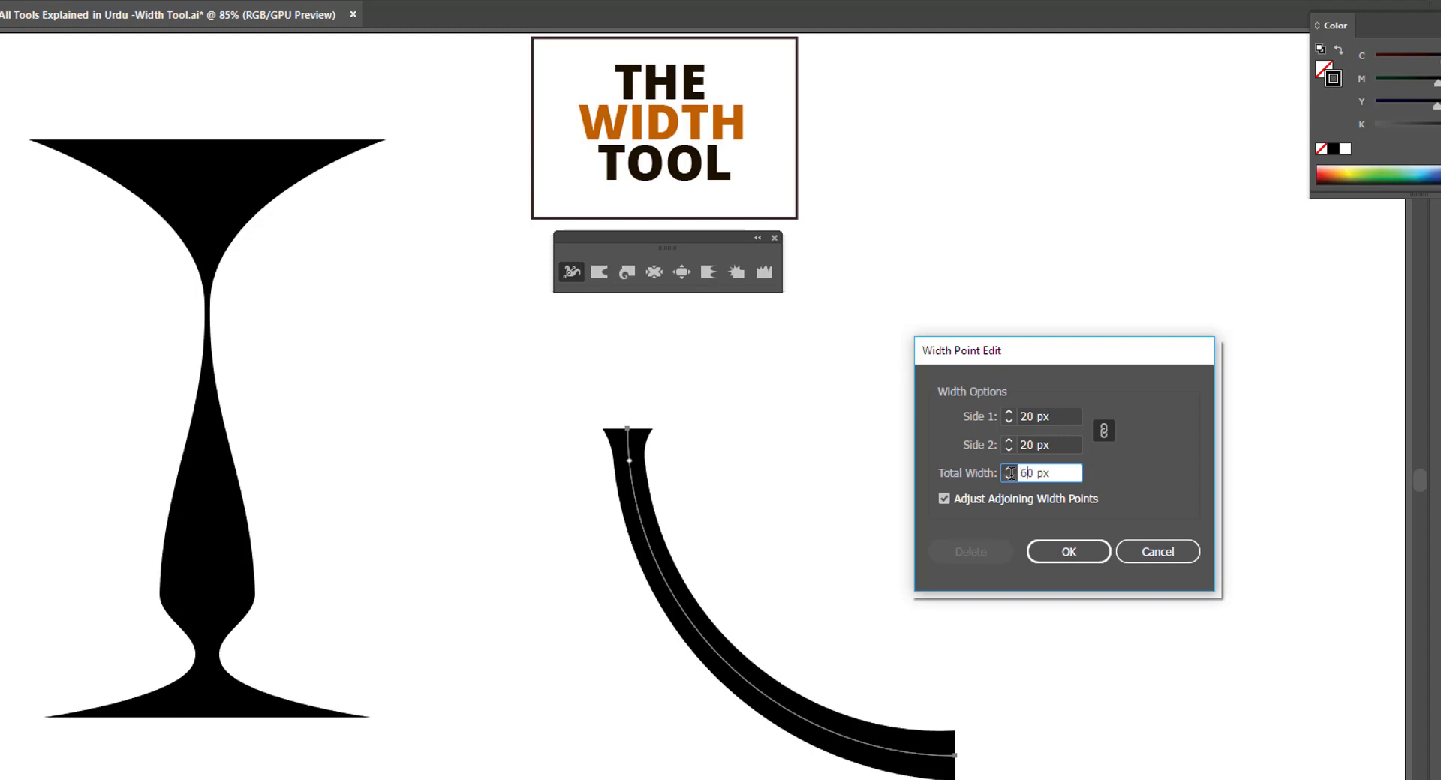
pyautogui.press('Tab')
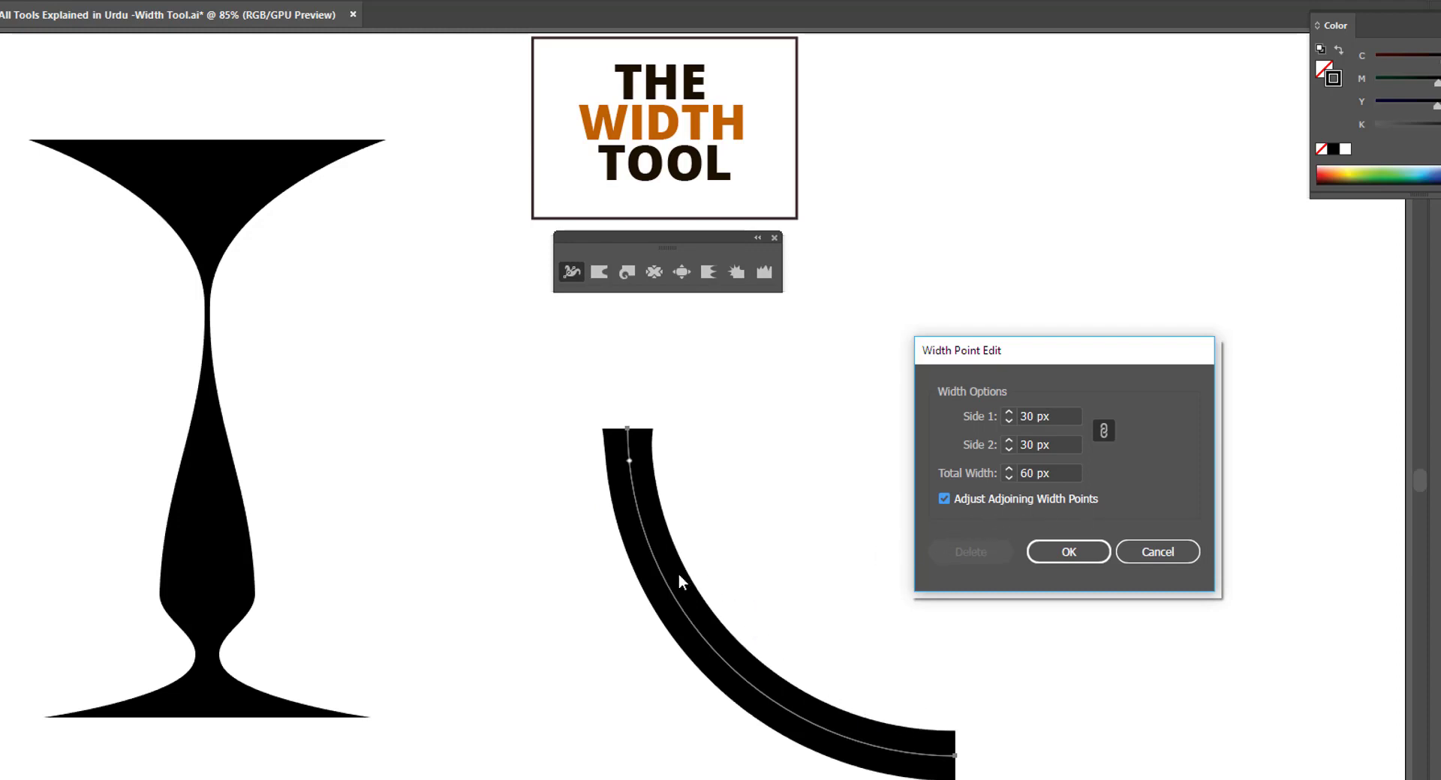
# - Unlink the sides, try Side 1 at 20 px and Side 2 at 90 px, and cancel the width point edit
pyautogui.click(1105, 430)
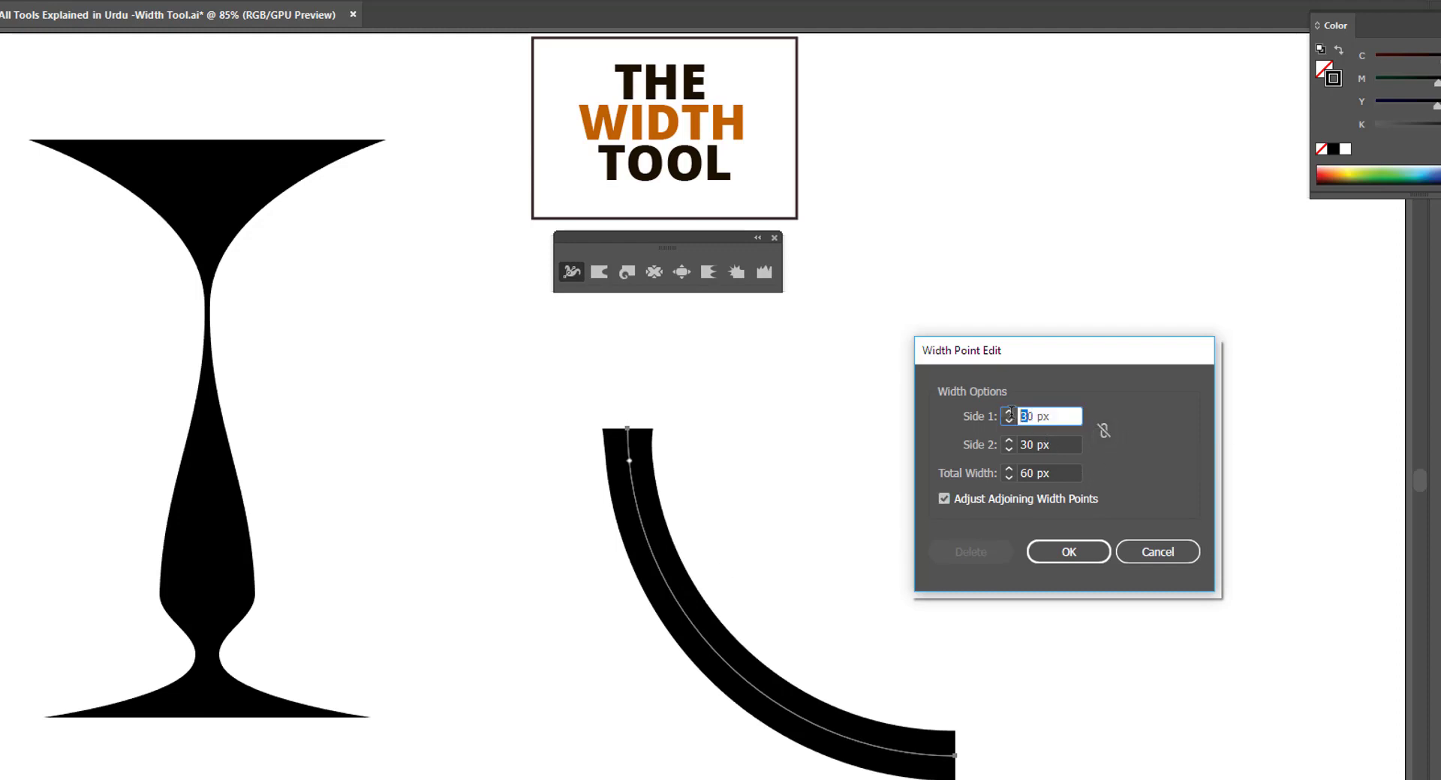
pyautogui.write('2')
pyautogui.click(1022, 445)
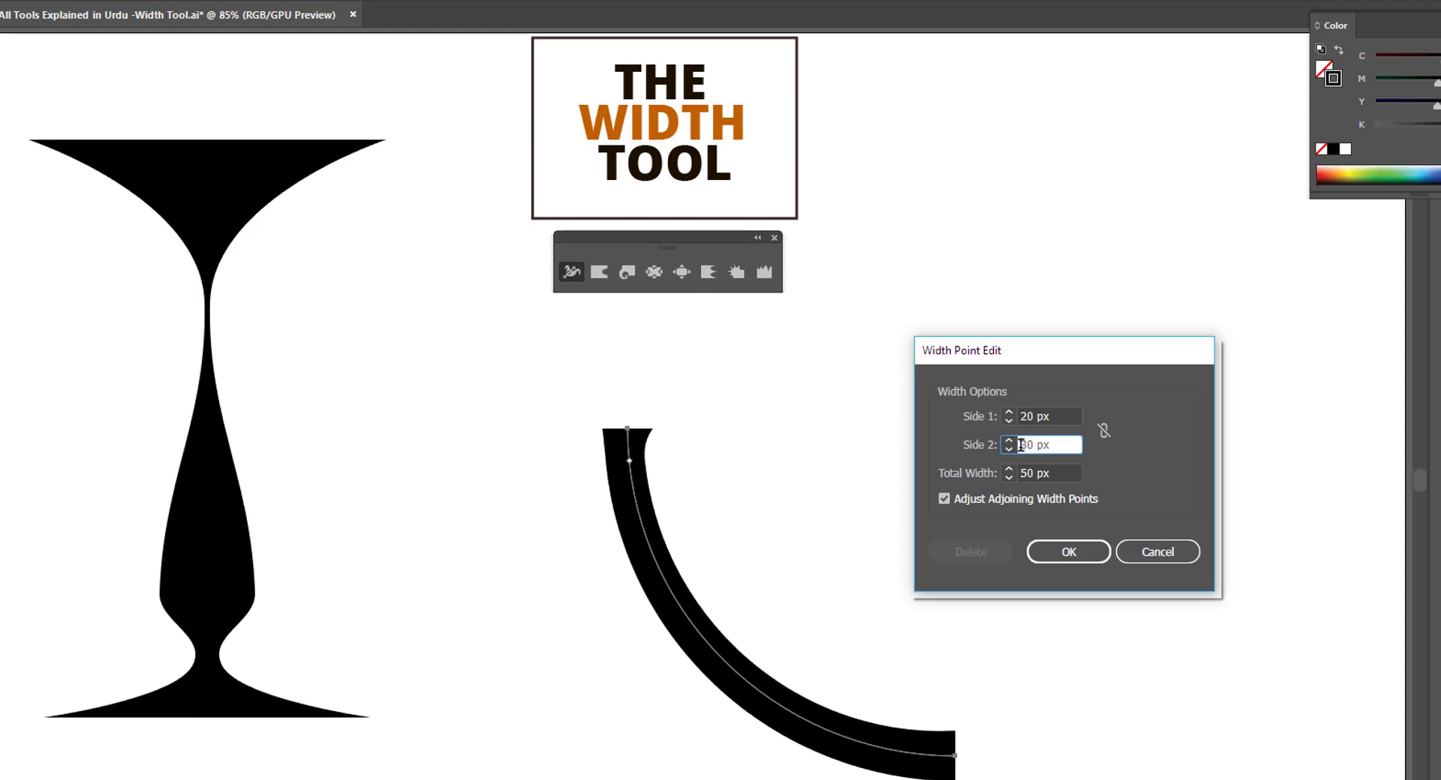
pyautogui.moveTo(1021, 445); pyautogui.dragTo(1026, 448)
pyautogui.write('9')
pyautogui.press('Tab')
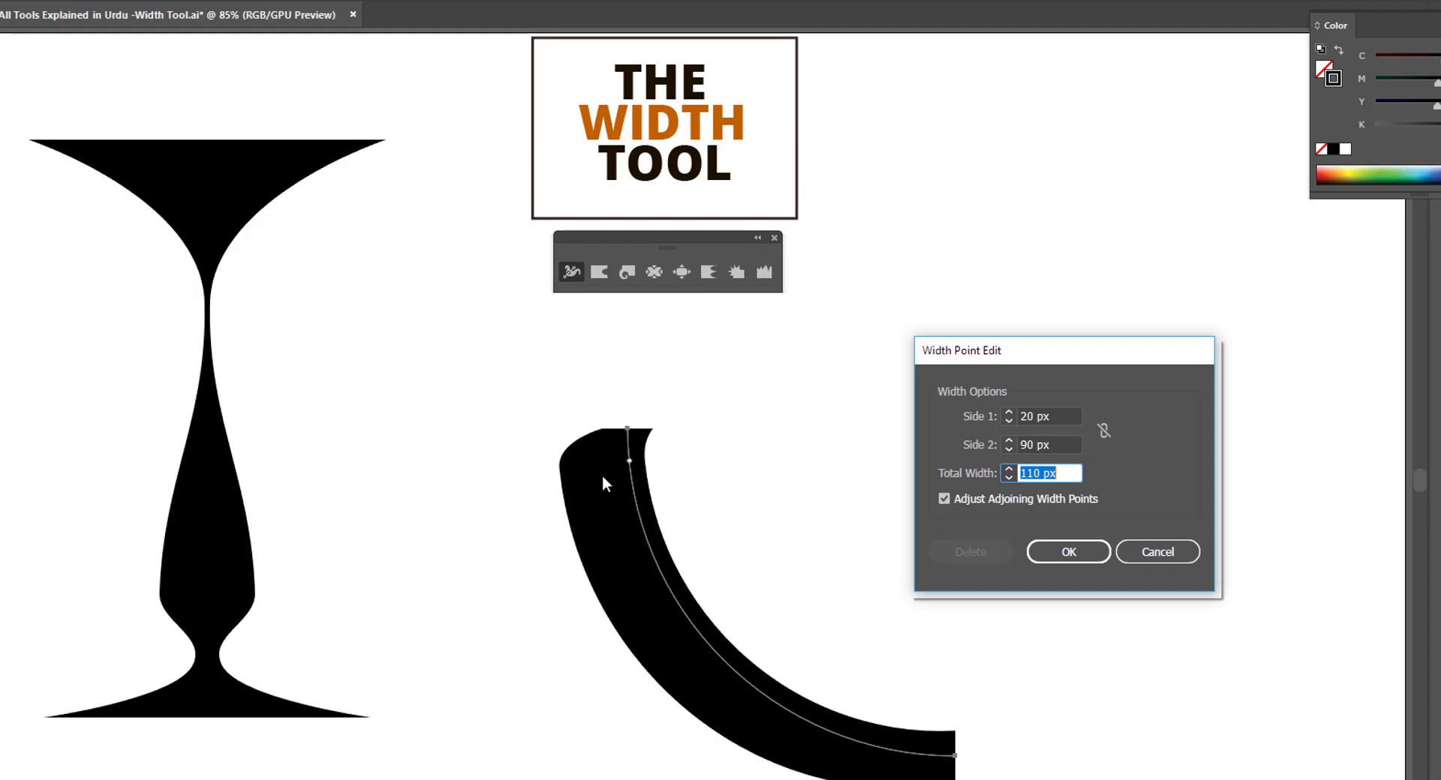
pyautogui.click(1151, 552)
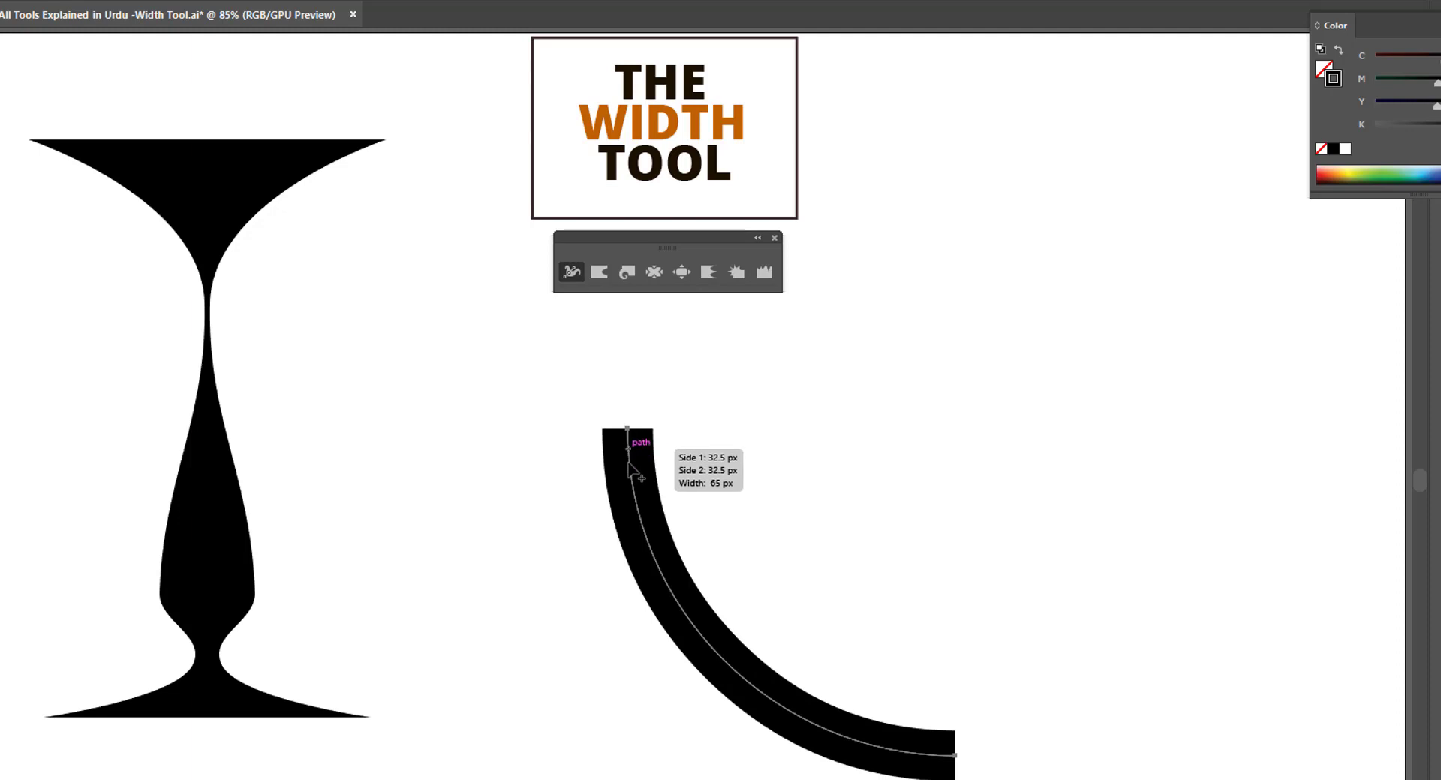
# - Widen only the arc's inner side near its upper end and only its outer side at its lower end
pyautogui.moveTo(637, 505); pyautogui.dragTo(762, 523)
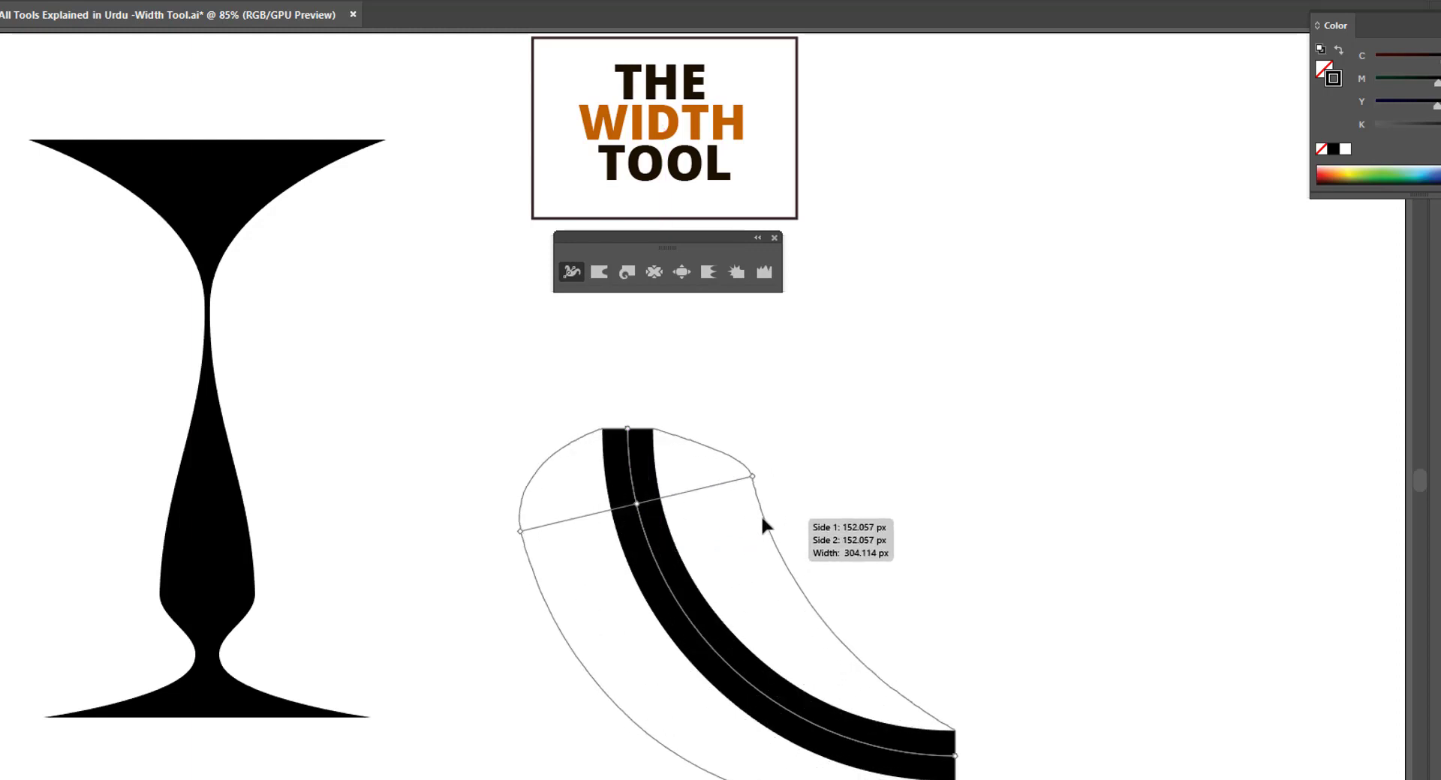
pyautogui.moveTo(762, 521)
pyautogui.mouseDown()
pyautogui.moveTo(652, 547)
pyautogui.moveTo(875, 506)
pyautogui.moveTo(694, 549)
pyautogui.moveTo(833, 535)
pyautogui.mouseUp()
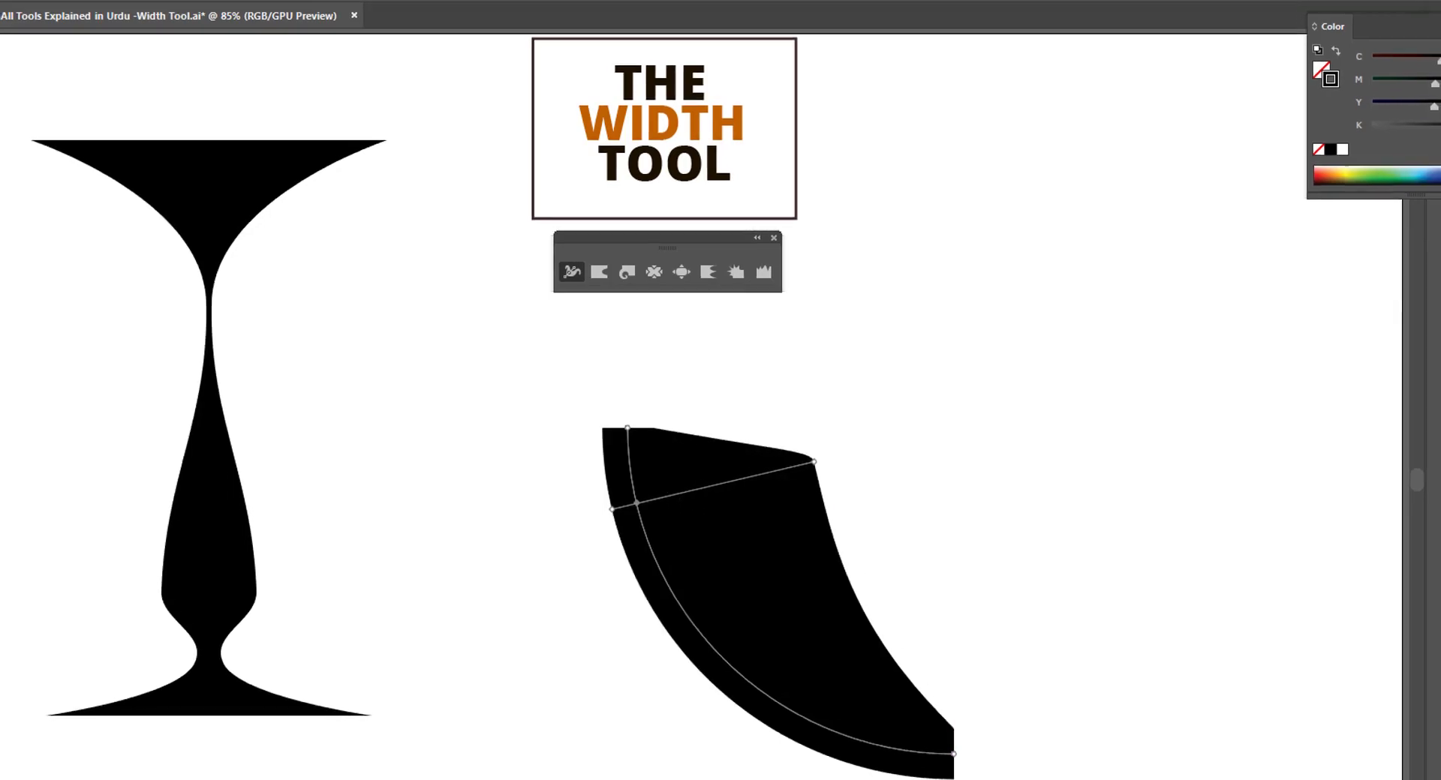
pyautogui.moveTo(953, 753); pyautogui.dragTo(950, 779)
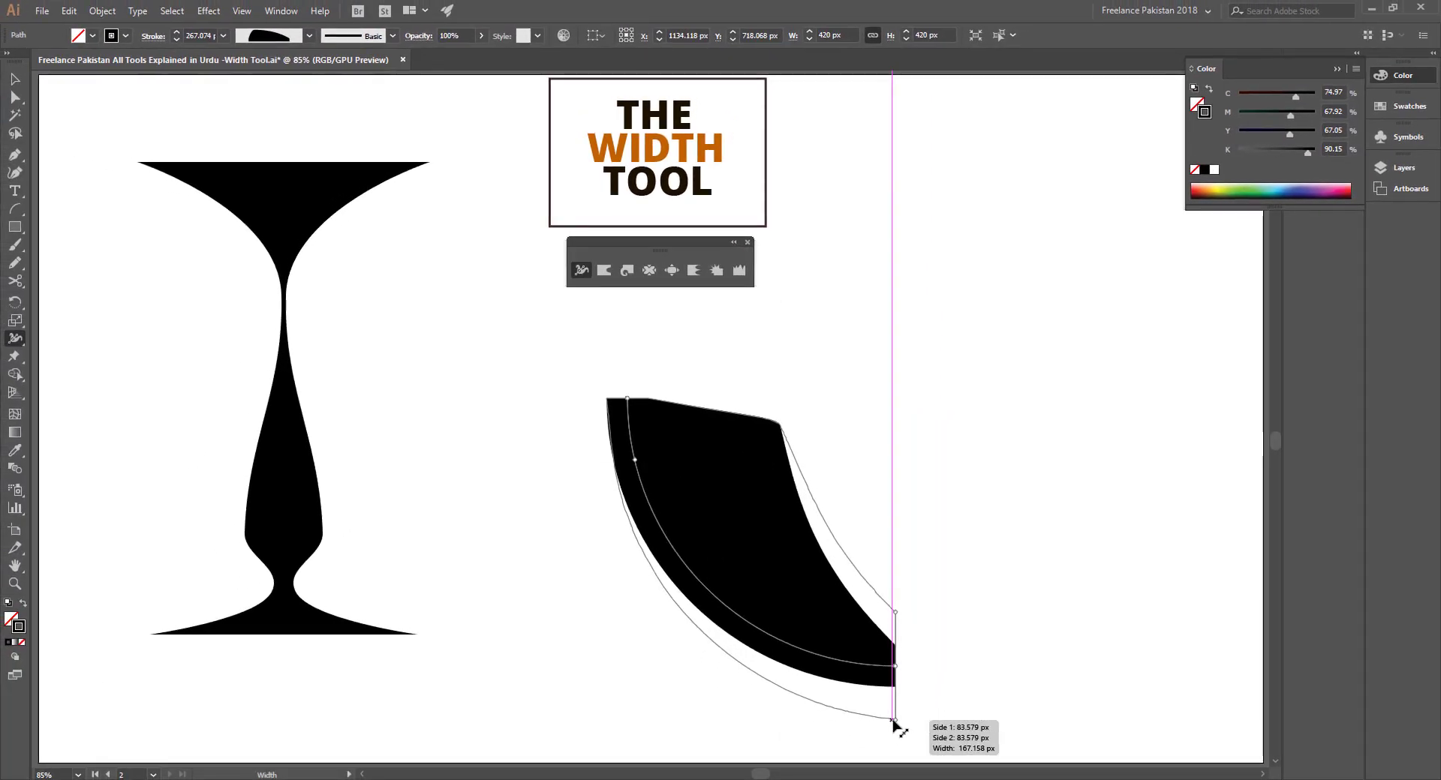
pyautogui.moveTo(894, 721); pyautogui.dragTo(895, 760)
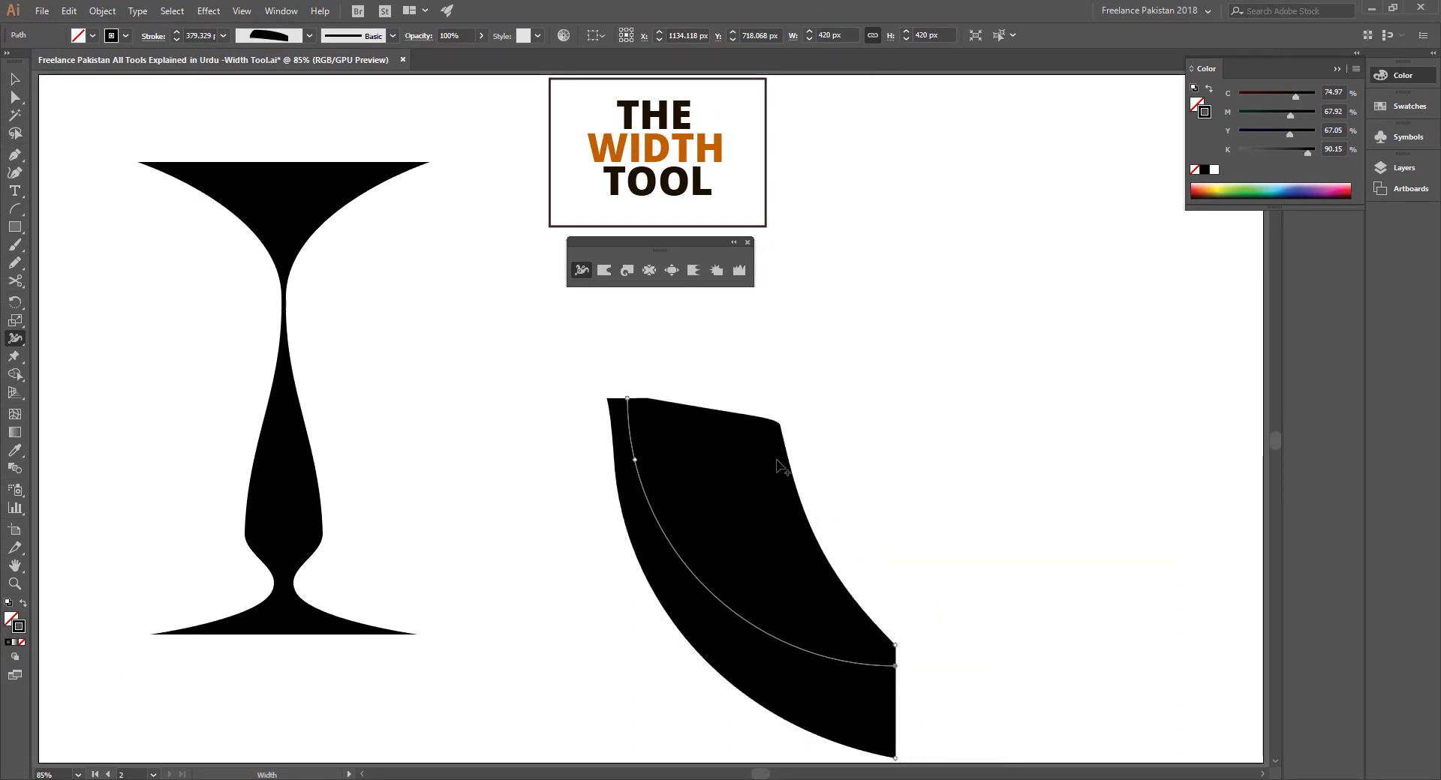
# - Select the reshaped arc and delete it from the artboard
pyautogui.press('v')
pyautogui.click(418, 412)
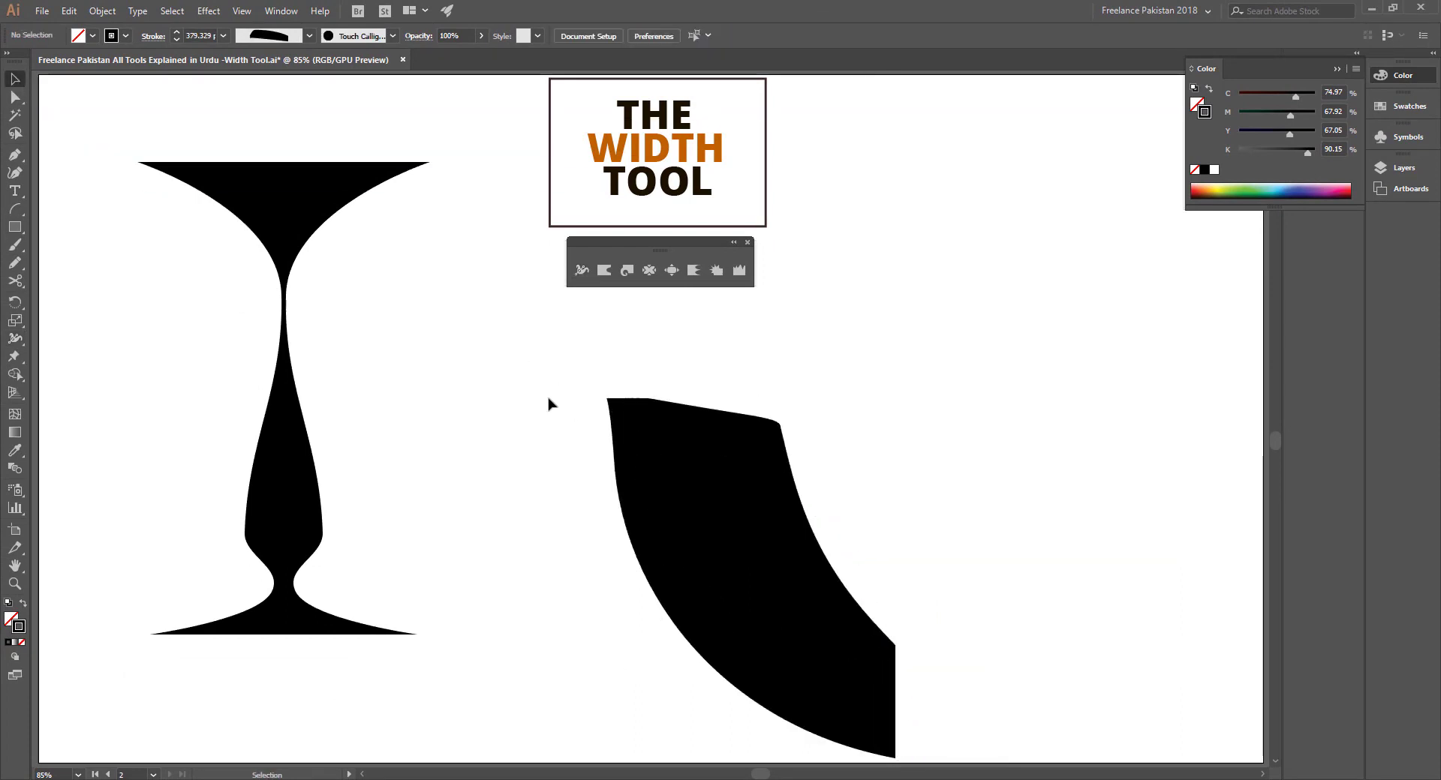
pyautogui.moveTo(553, 401); pyautogui.dragTo(818, 589)
pyautogui.press('Delete')
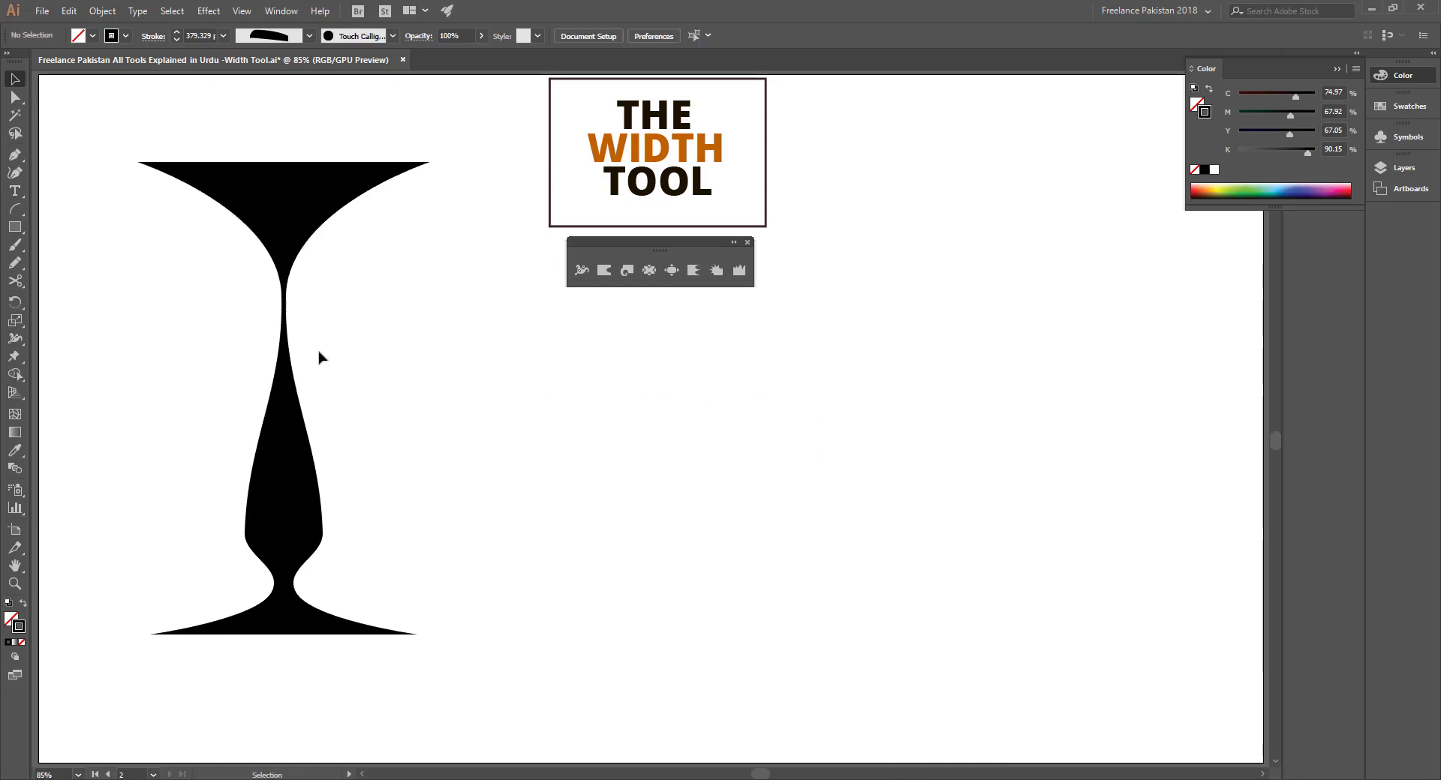
# - Draw a spiral about 360 by 352 px beneath the boxed title and thicken its stroke
pyautogui.click(15, 209)
pyautogui.click(50, 244)
pyautogui.moveTo(601, 412)
pyautogui.mouseDown()
pyautogui.moveTo(689, 547)
pyautogui.moveTo(670, 531)
pyautogui.mouseUp()
pyautogui.click(177, 30)
pyautogui.click(177, 30)
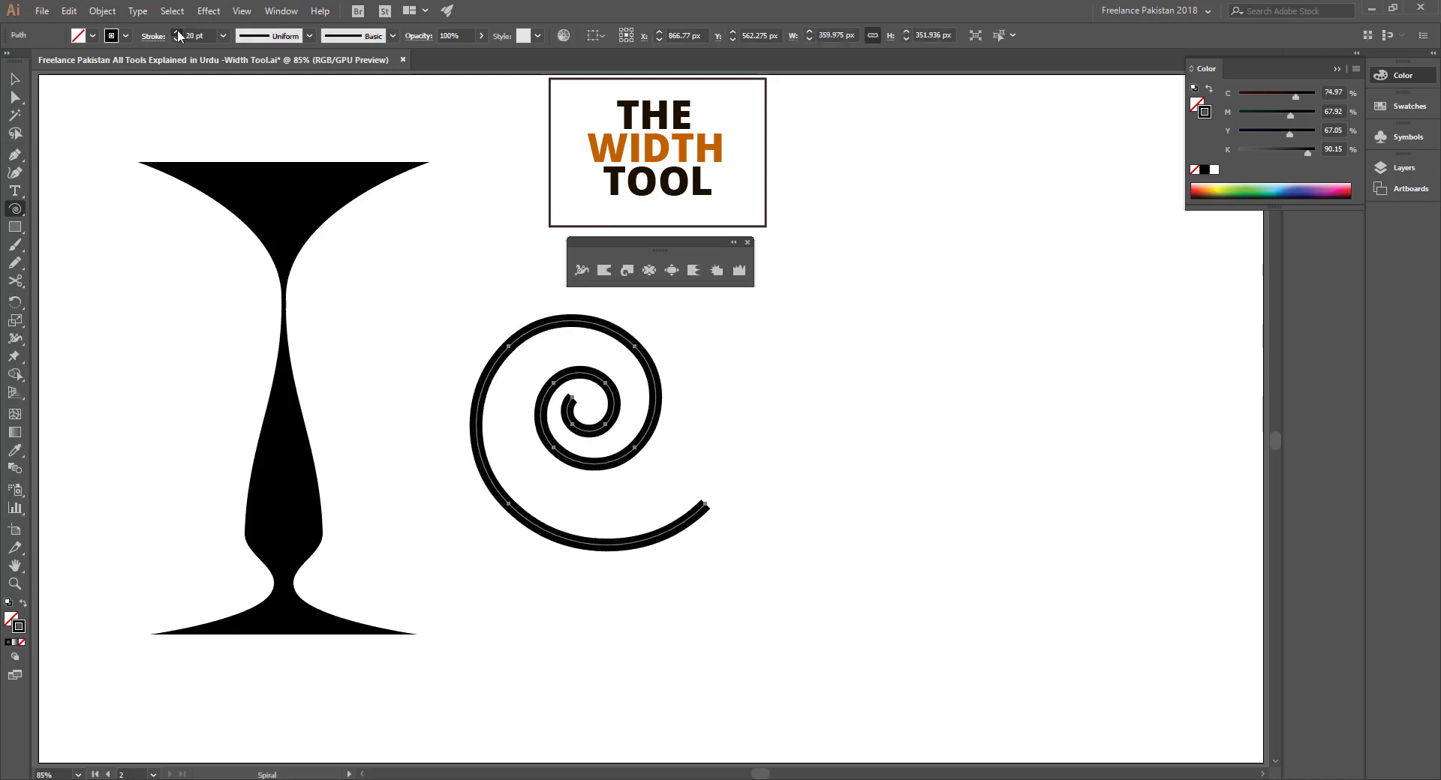
# - With the Width tool, taper the spiral's inner end to zero width and widen its outer end to about 129 px
pyautogui.click(585, 271)
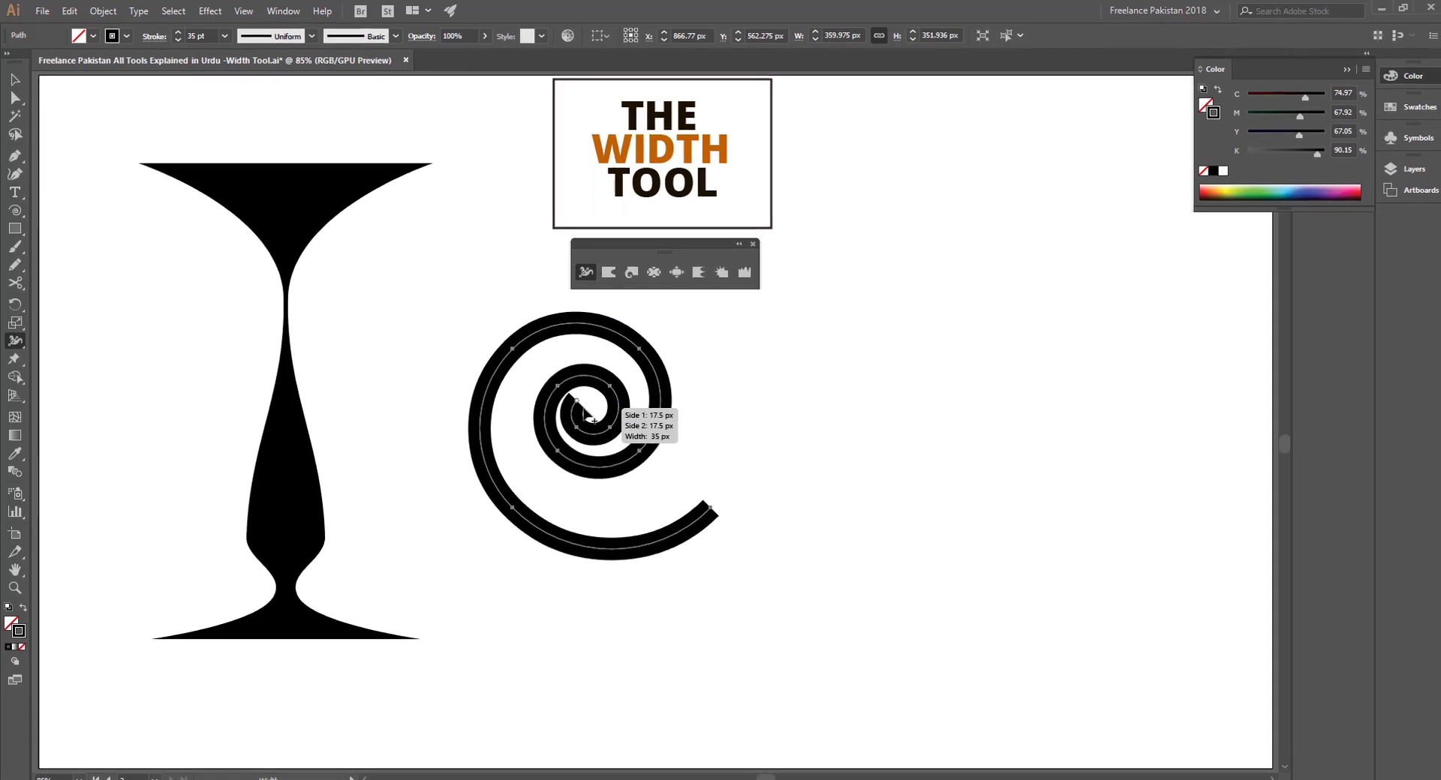
pyautogui.moveTo(584, 409); pyautogui.dragTo(577, 401)
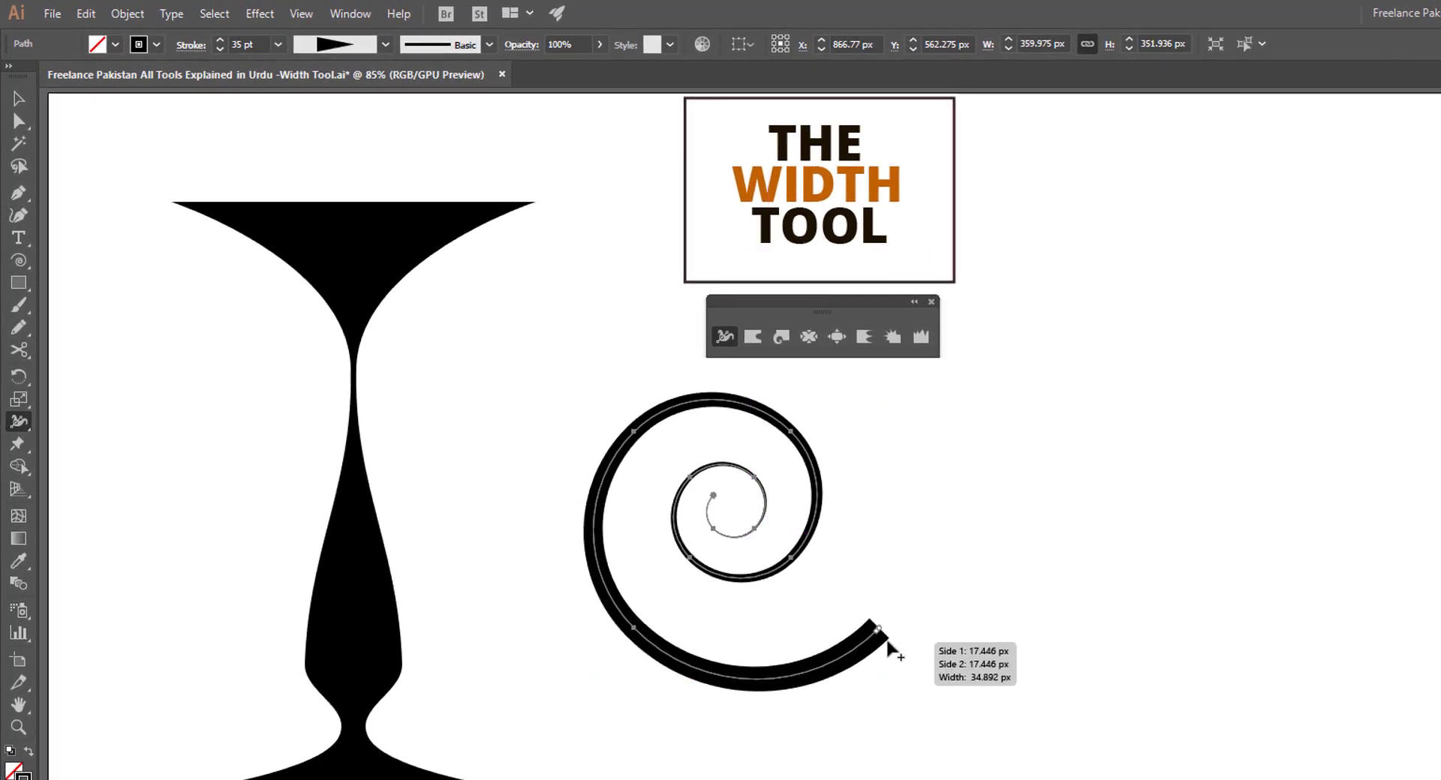
pyautogui.moveTo(888, 639)
pyautogui.mouseDown()
pyautogui.moveTo(932, 684)
pyautogui.moveTo(908, 675)
pyautogui.mouseUp()
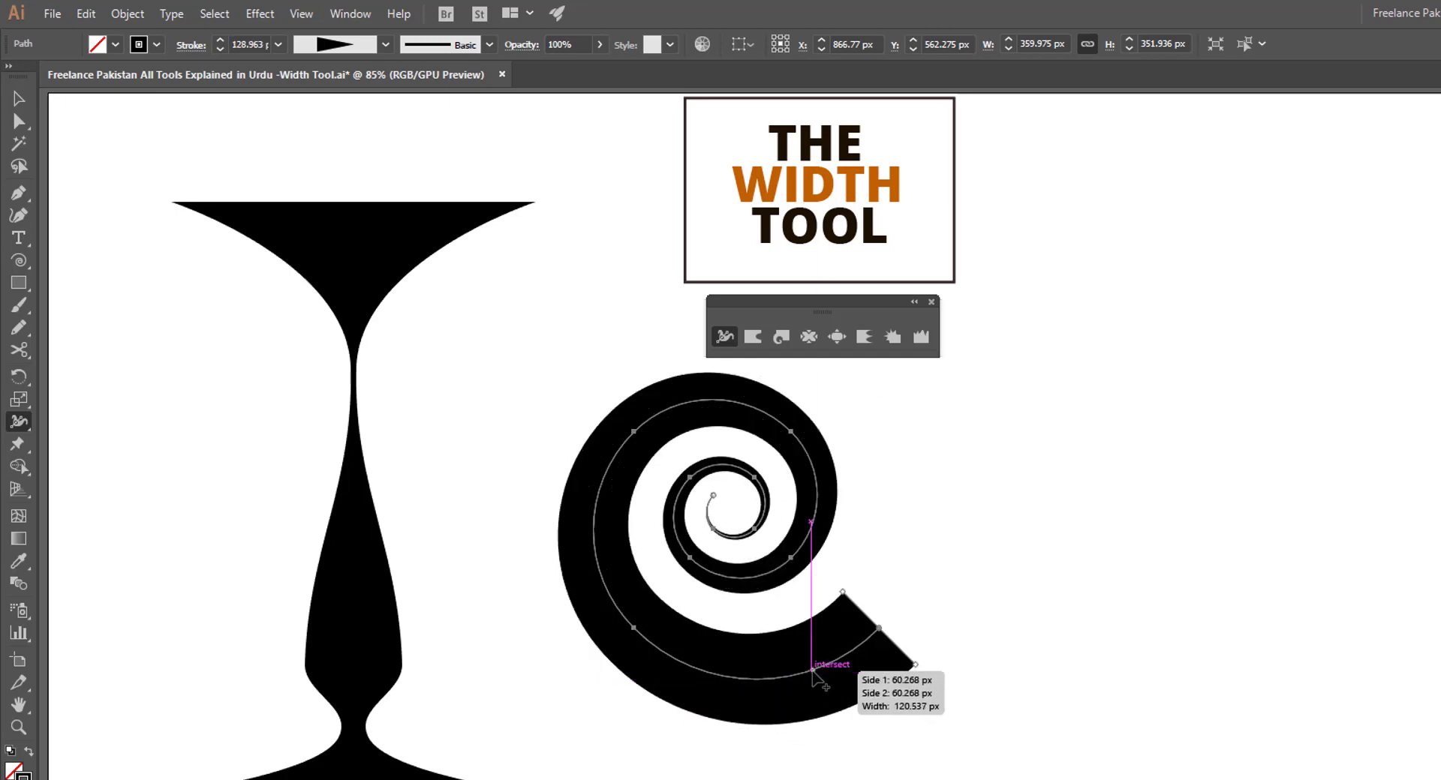
# - Try narrowing the stroke near the spiral's outer end with extra width points, slide them along the path, and undo those changes
pyautogui.moveTo(812, 672); pyautogui.dragTo(830, 697)
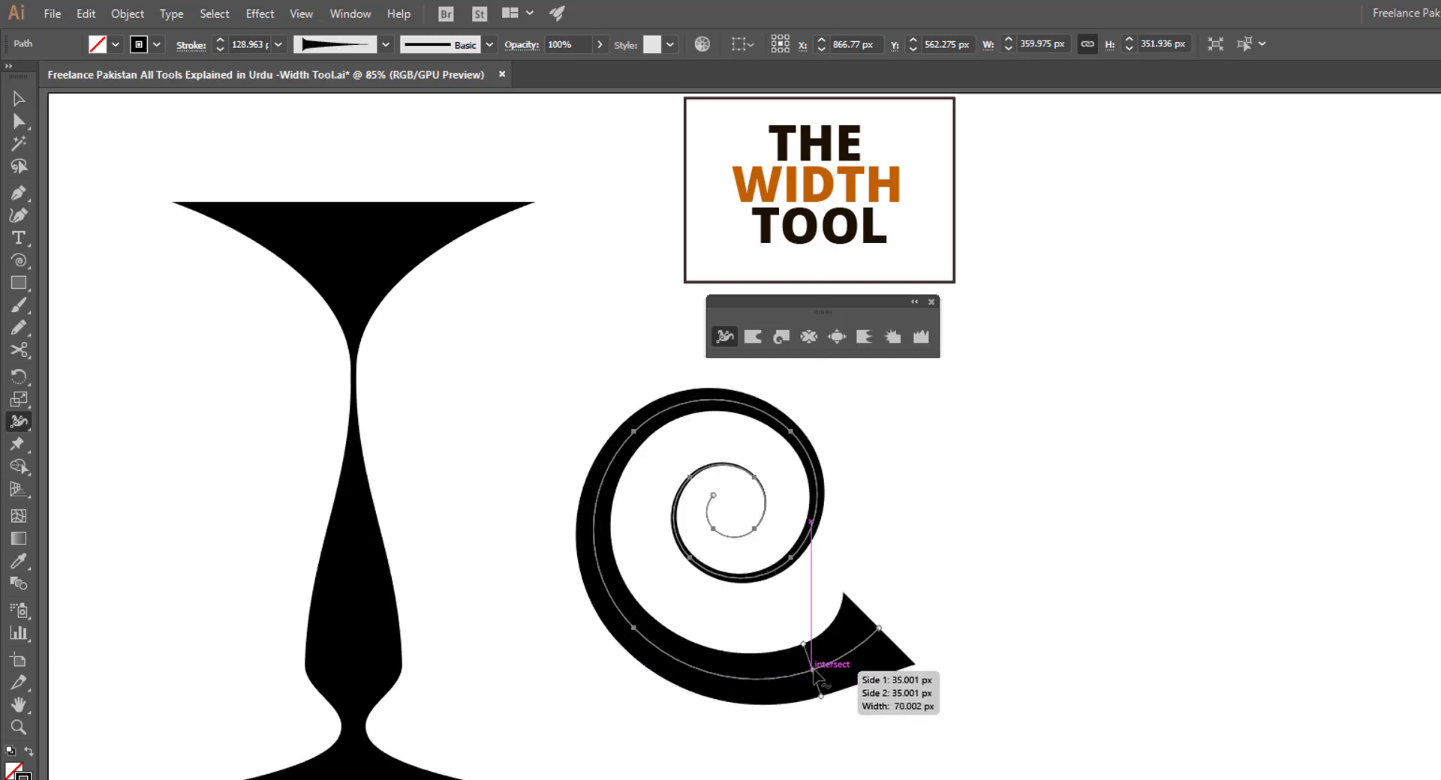
pyautogui.moveTo(739, 680); pyautogui.dragTo(871, 644)
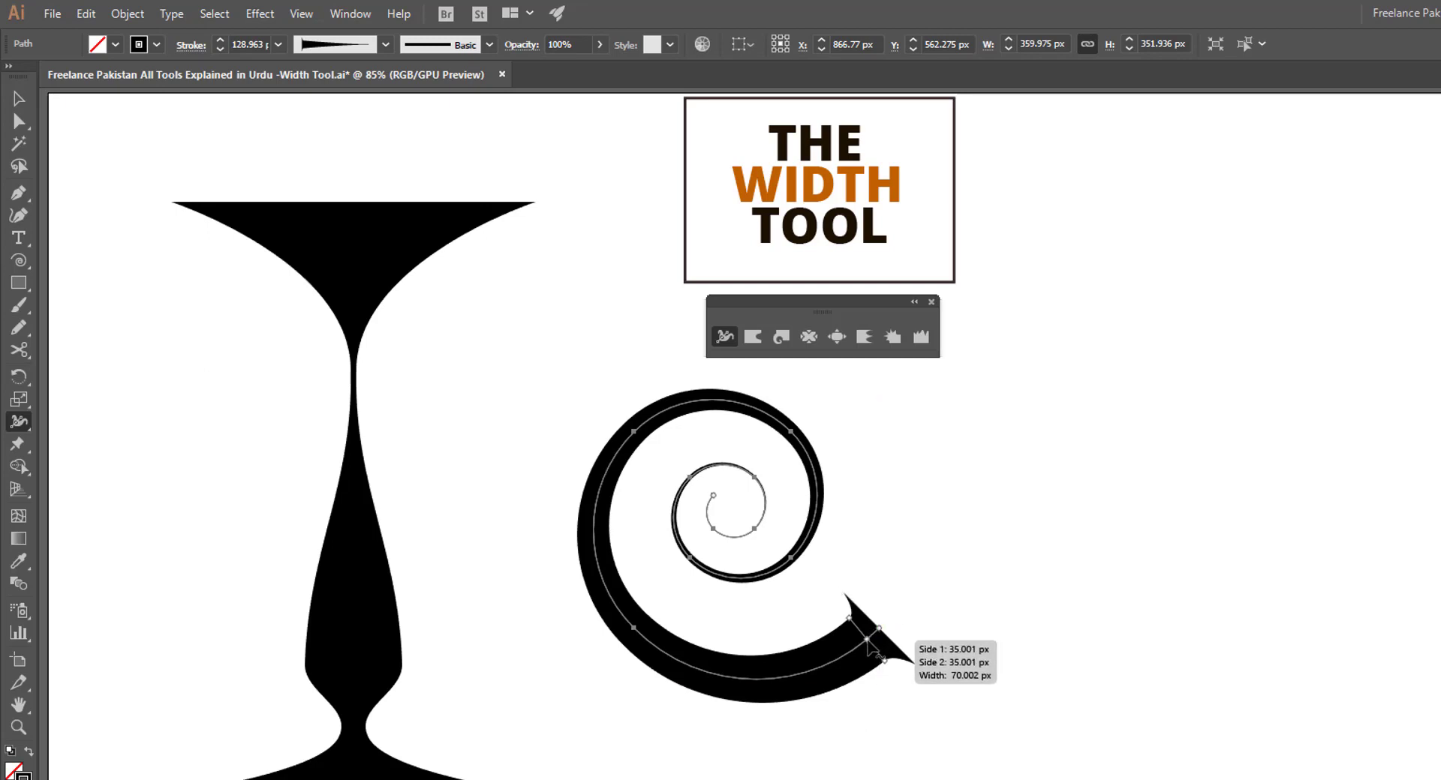
pyautogui.moveTo(869, 644)
pyautogui.mouseDown()
pyautogui.moveTo(855, 664)
pyautogui.moveTo(756, 686)
pyautogui.moveTo(675, 668)
pyautogui.moveTo(609, 606)
pyautogui.moveTo(592, 548)
pyautogui.moveTo(601, 509)
pyautogui.moveTo(610, 474)
pyautogui.moveTo(653, 437)
pyautogui.moveTo(691, 418)
pyautogui.moveTo(804, 466)
pyautogui.mouseUp()
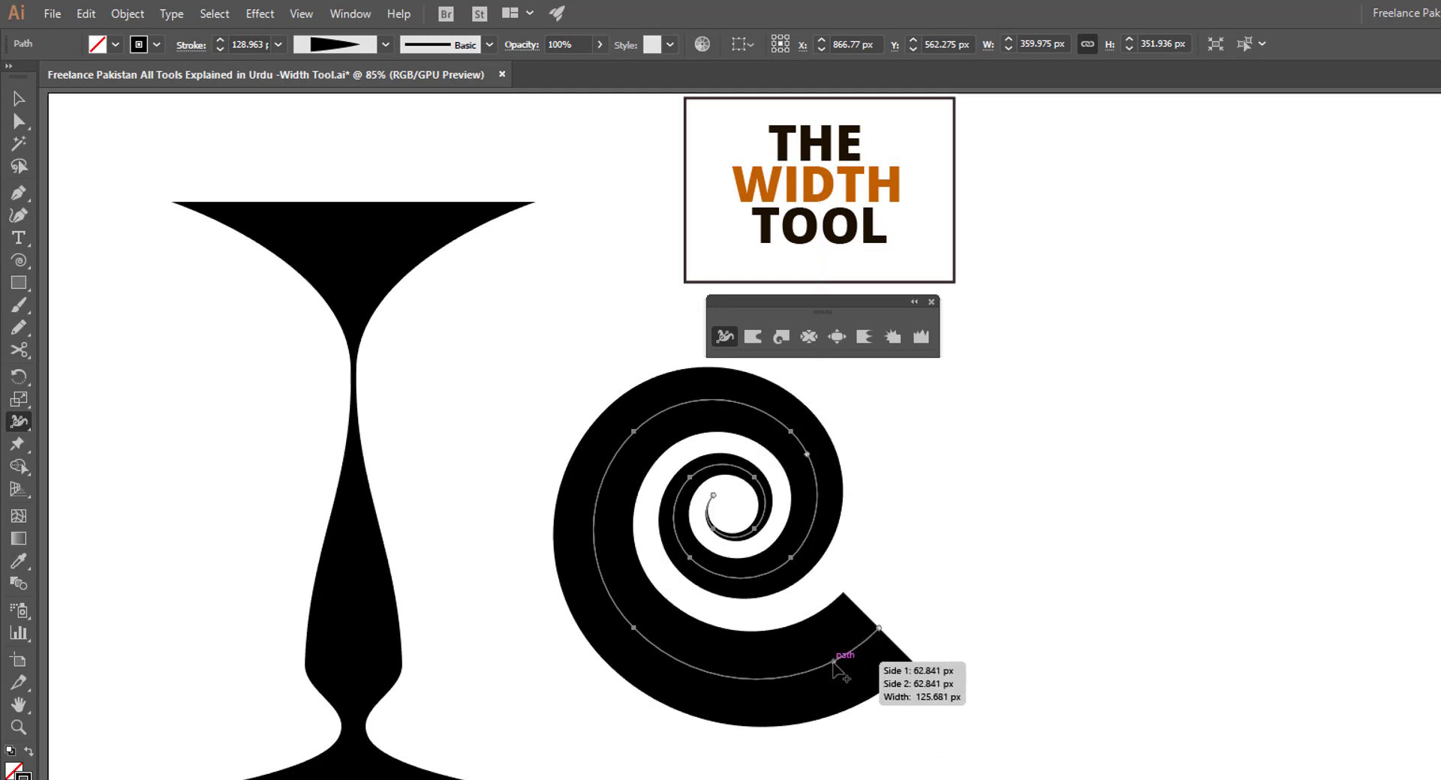
pyautogui.moveTo(833, 661); pyautogui.dragTo(844, 680)
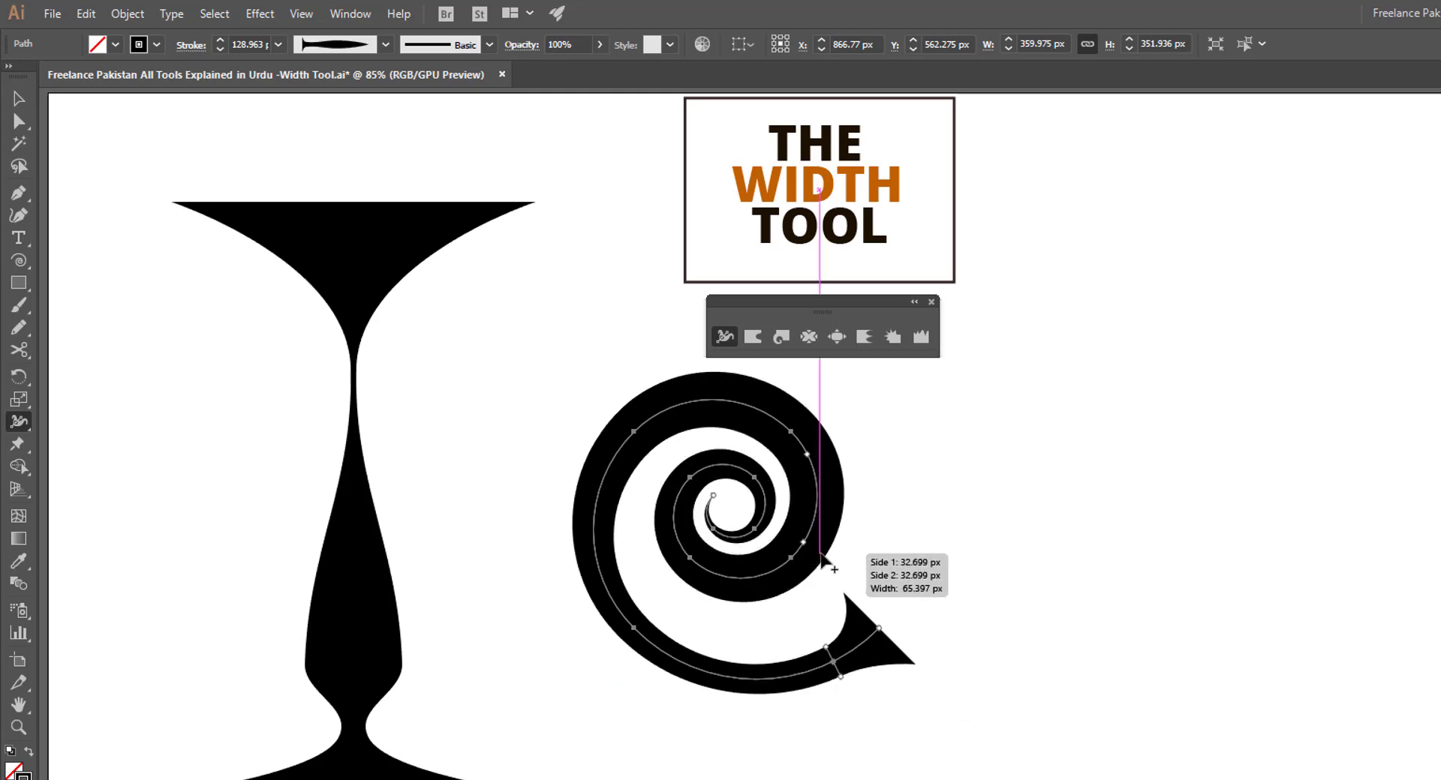
pyautogui.hotkey('ctrl', 'z')
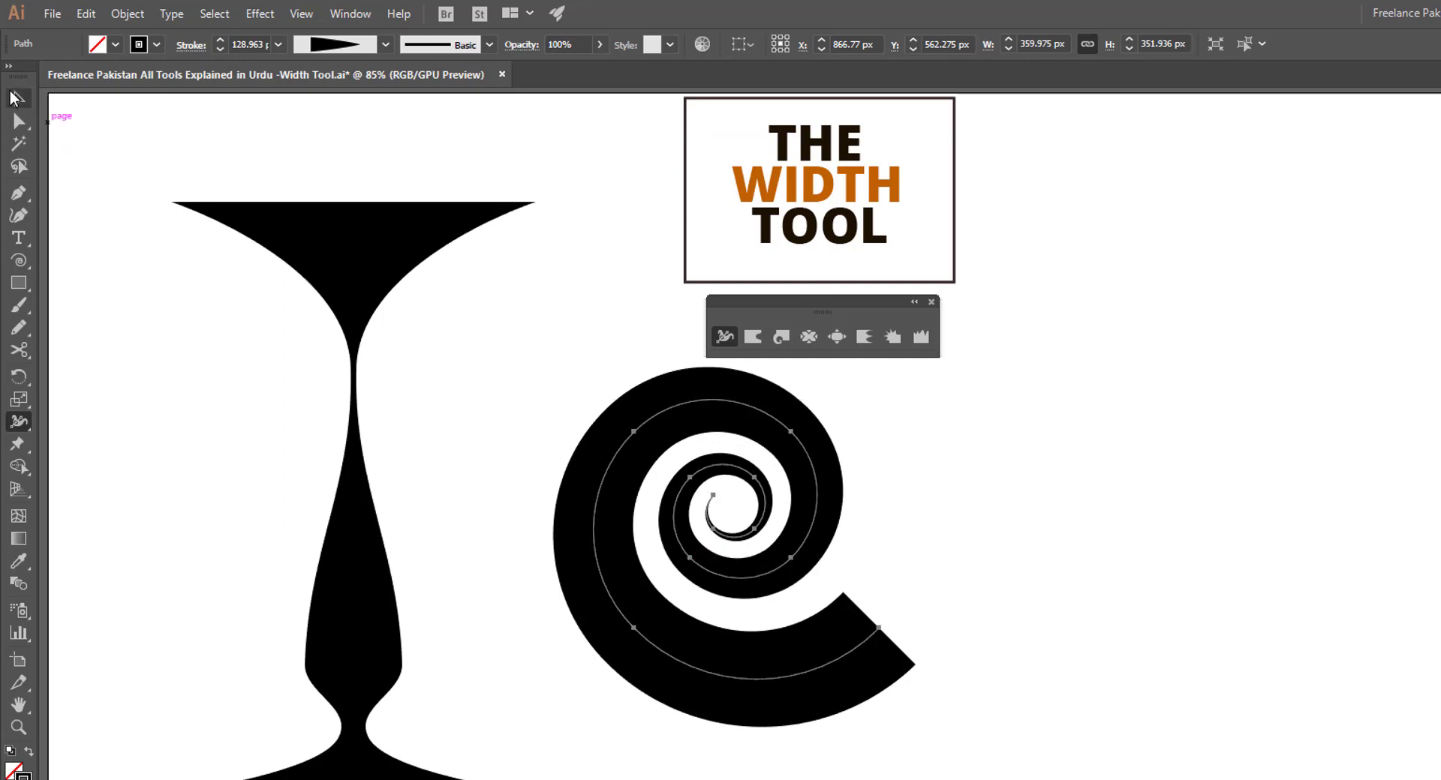
# - Move the tapered spiral about 15 px left and 56 px down on the artboard, and deselect it
pyautogui.click(18, 99)
pyautogui.click(1032, 617)
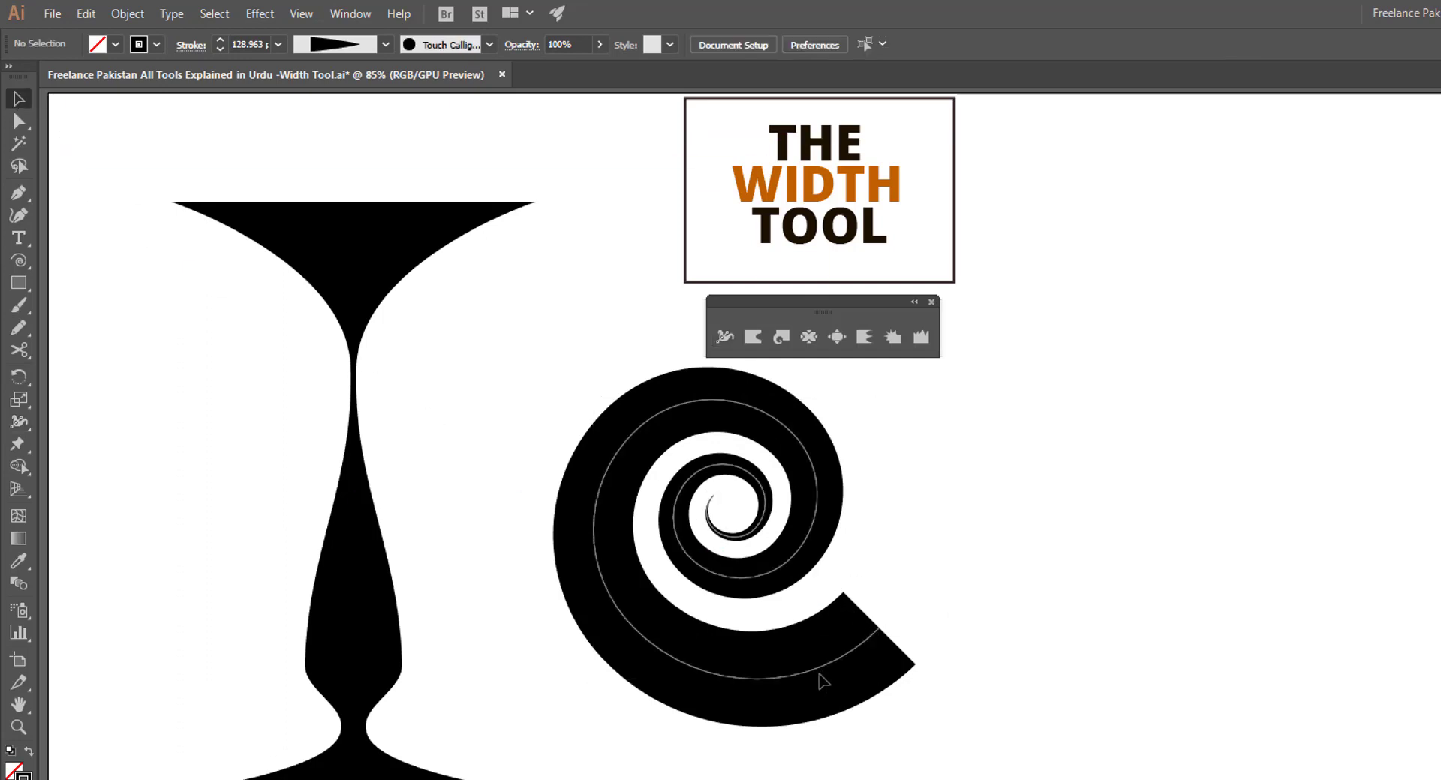
pyautogui.moveTo(820, 675); pyautogui.dragTo(809, 720)
pyautogui.click(1055, 647)
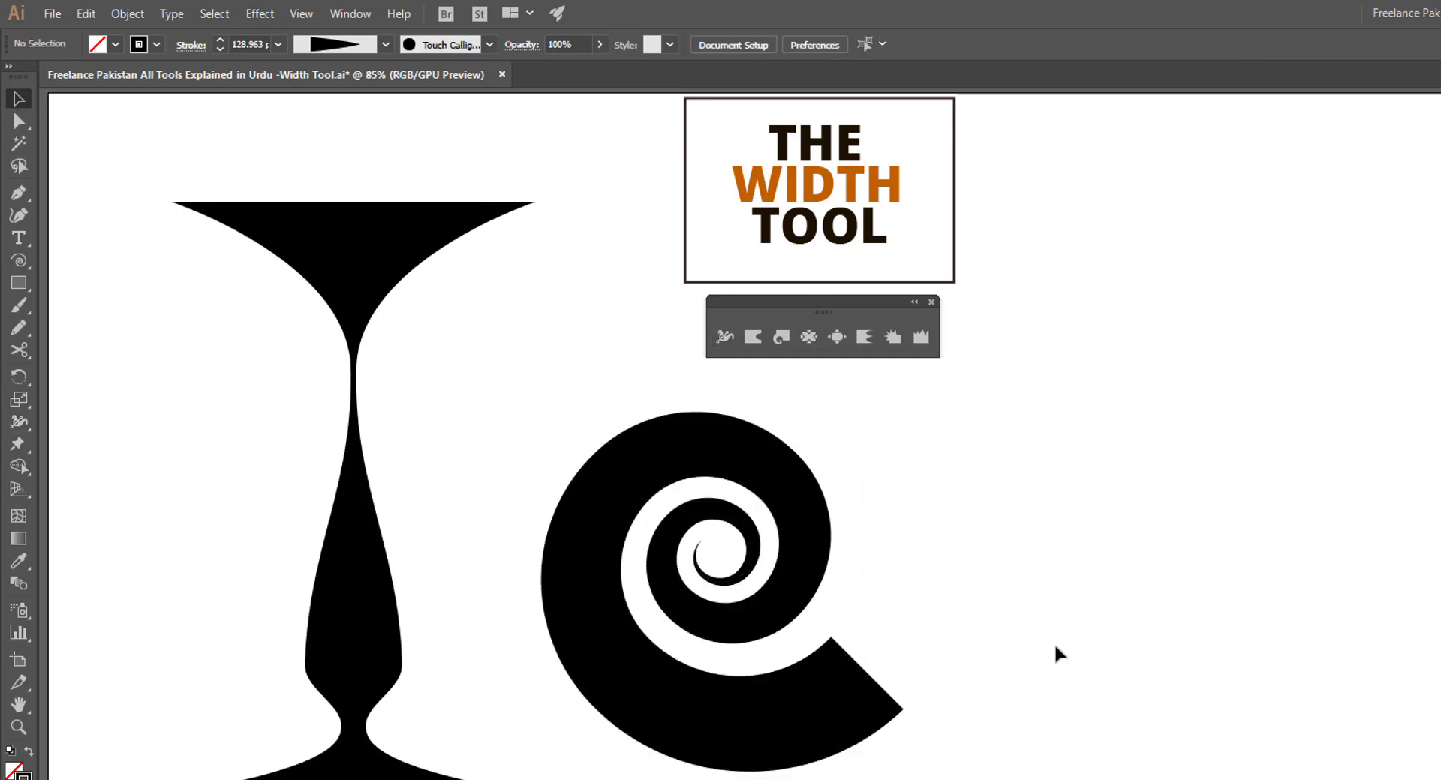
# - Reflect a copy of the spiral across a vertical axis through its outer end point, and deselect the copy
pyautogui.click(798, 728)
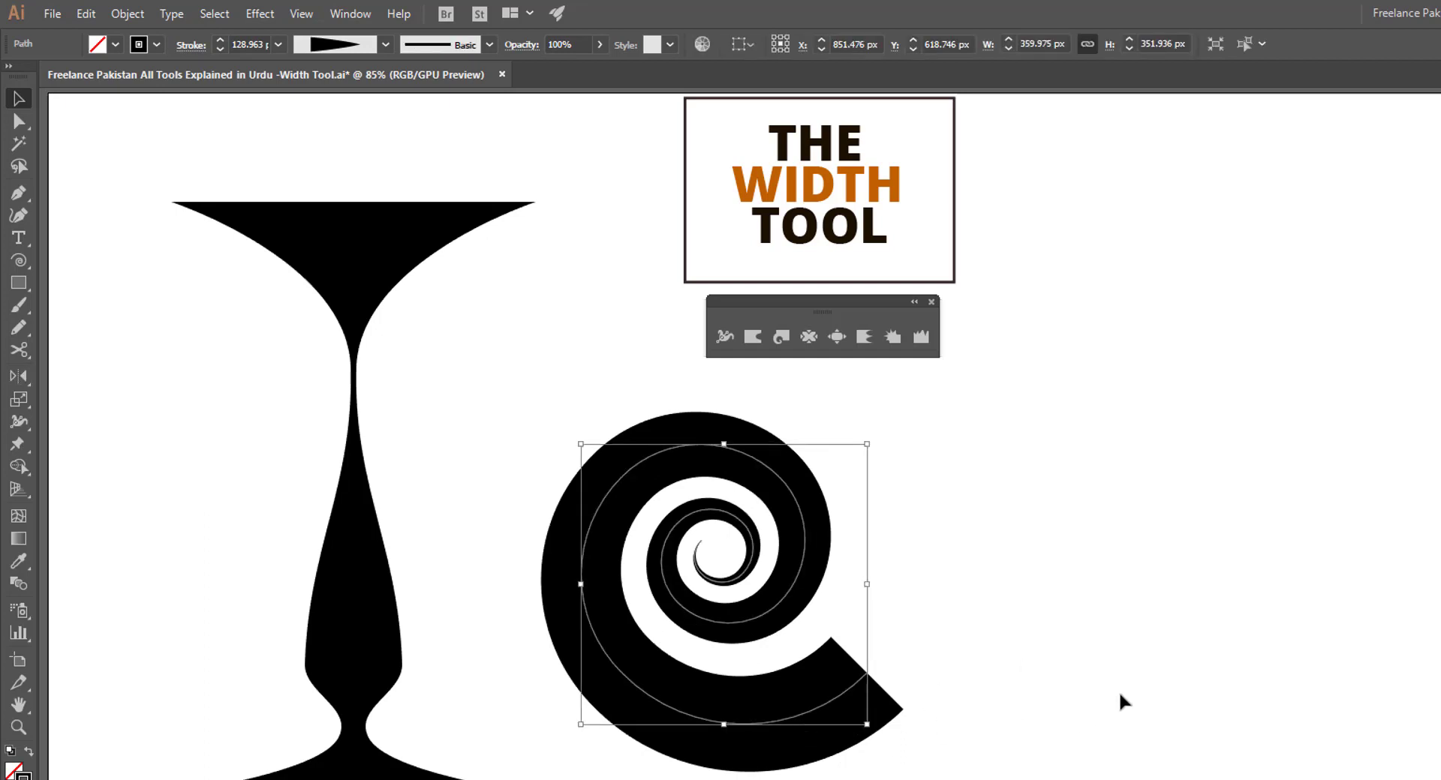
pyautogui.press('o')
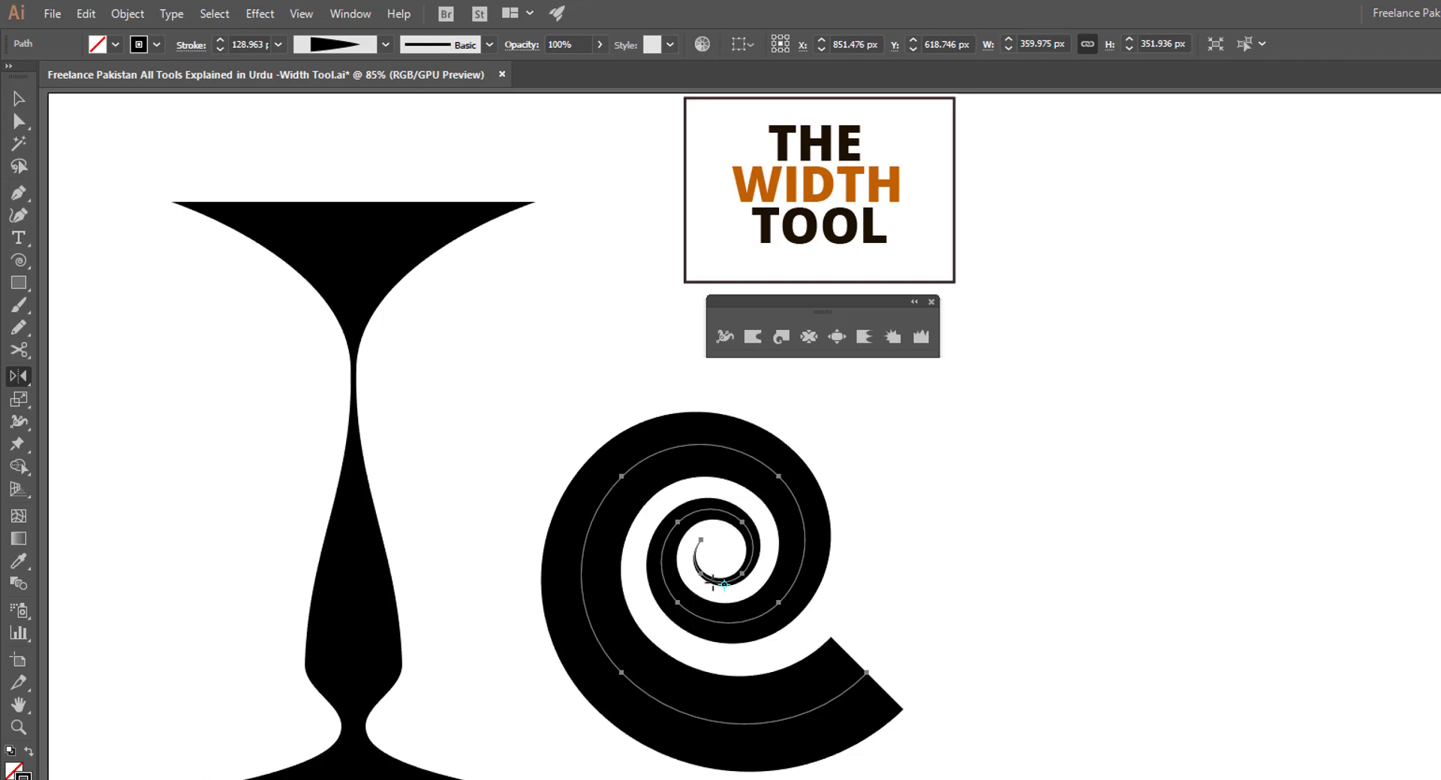
pyautogui.keyDown('alt'); pyautogui.click(866, 673); pyautogui.keyUp('alt')
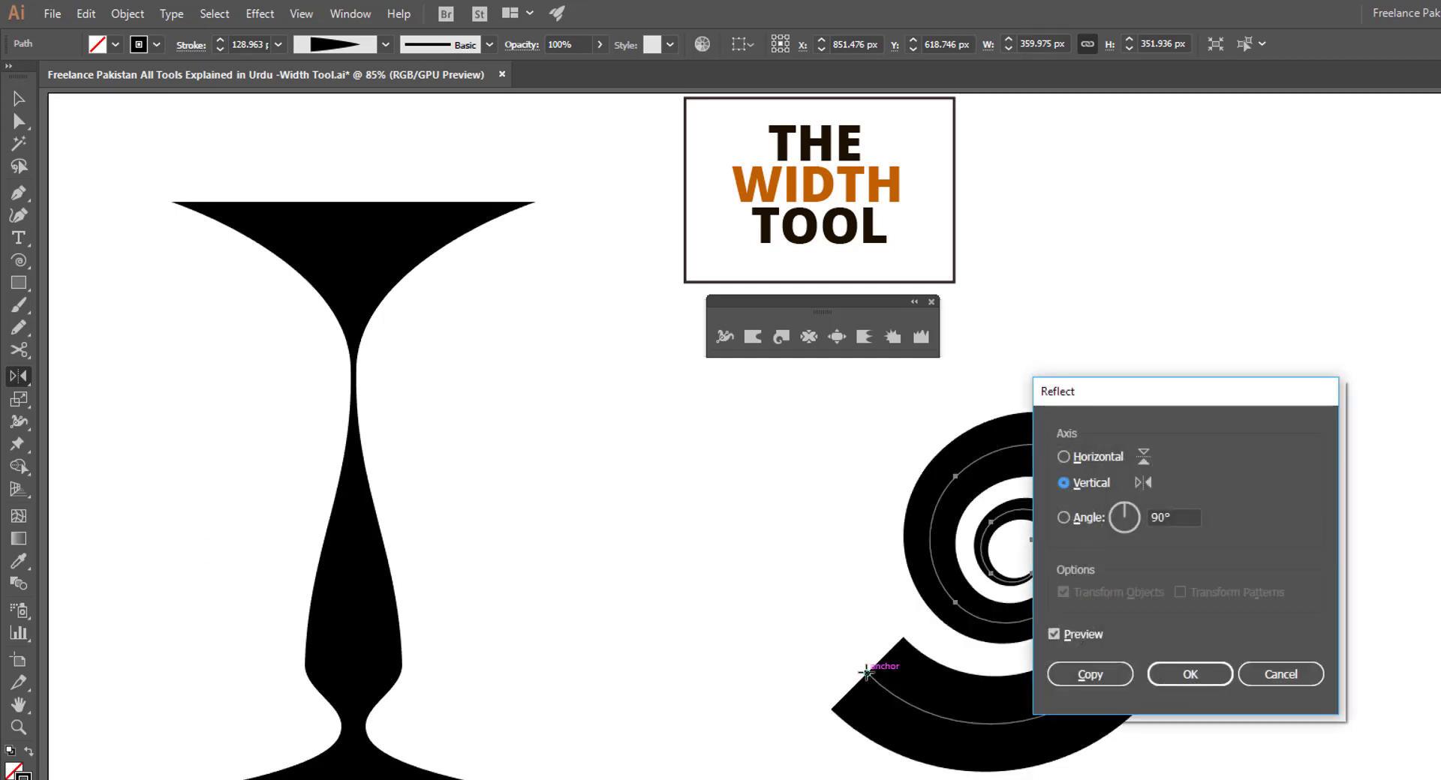
pyautogui.click(1091, 674)
pyautogui.click(23, 102)
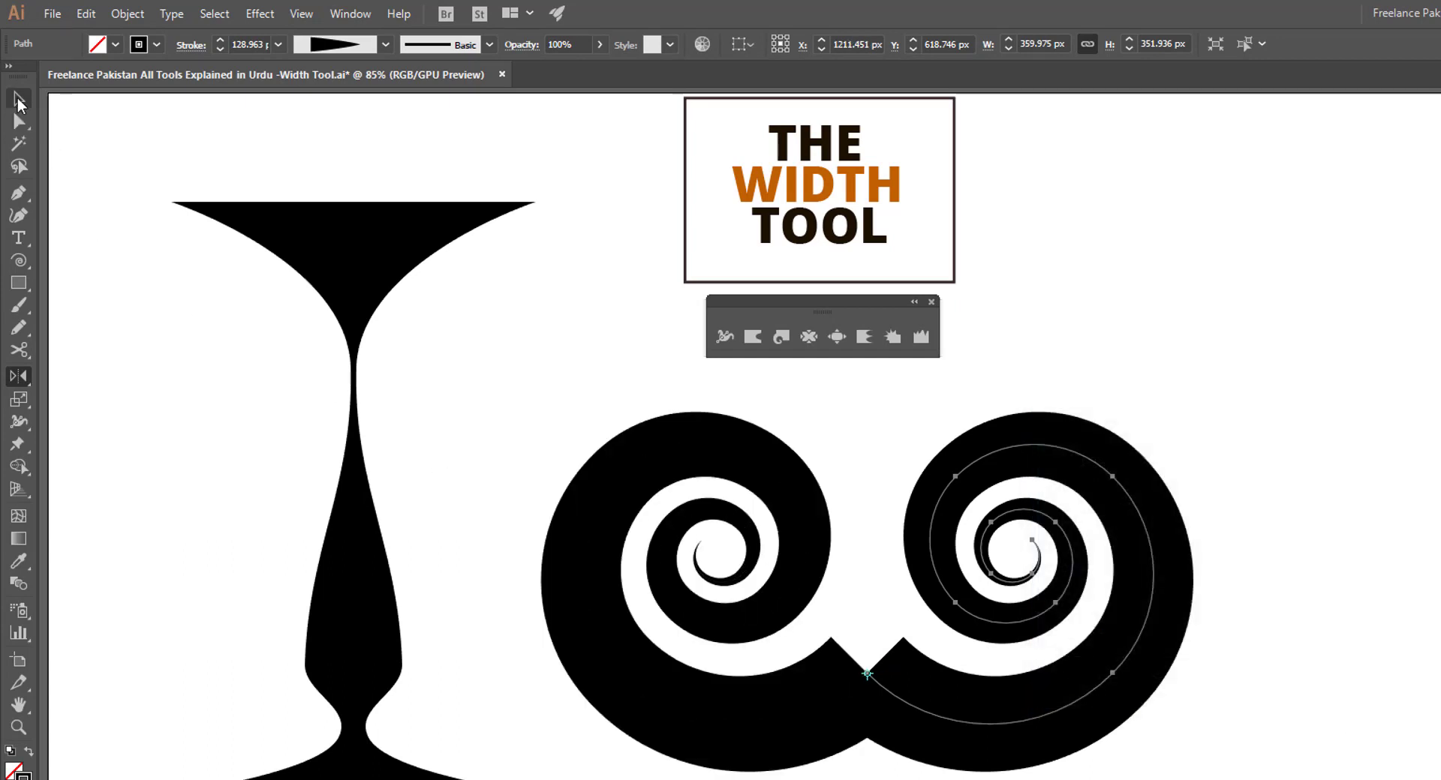
pyautogui.click(1322, 555)
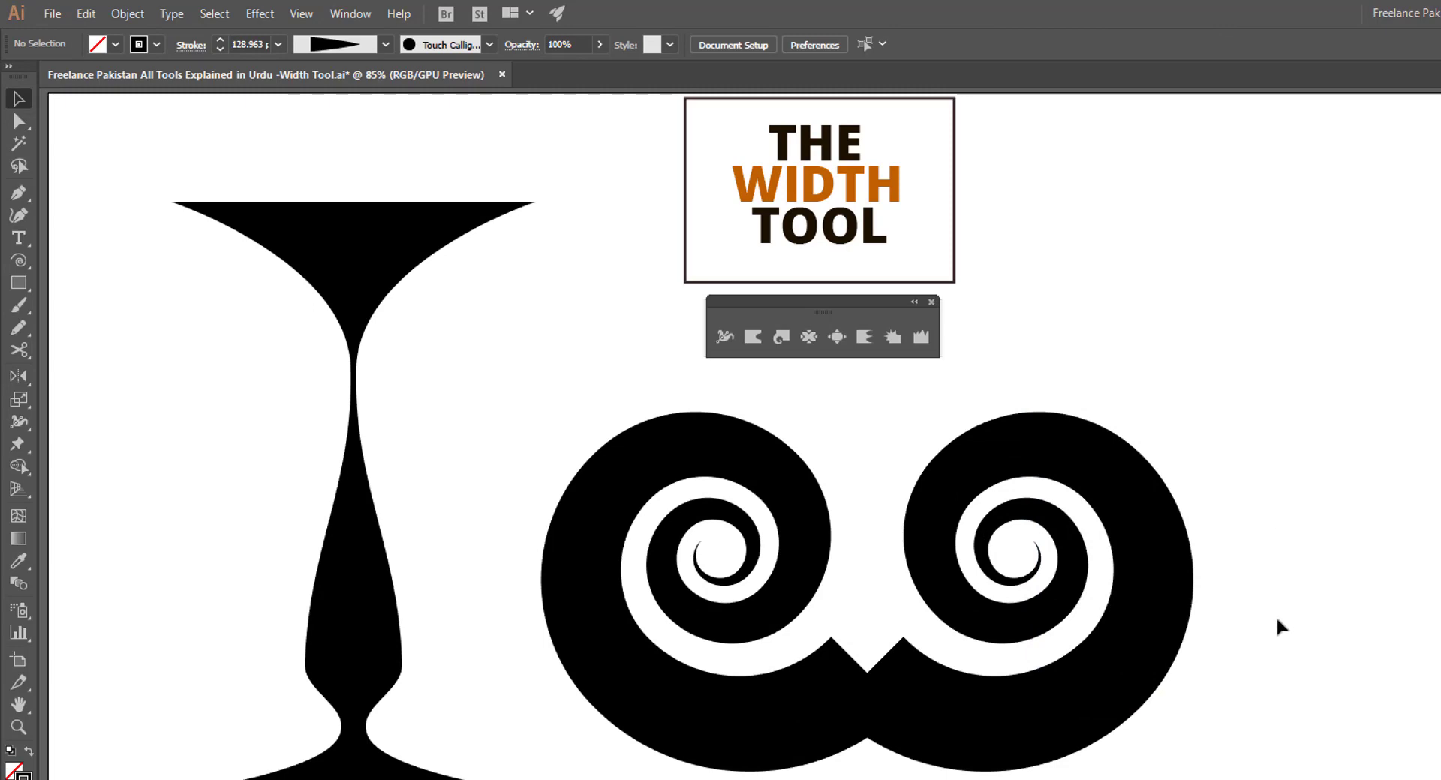
# - Select both mirrored spirals together and copy them
pyautogui.scroll(-5, 1205, 694)
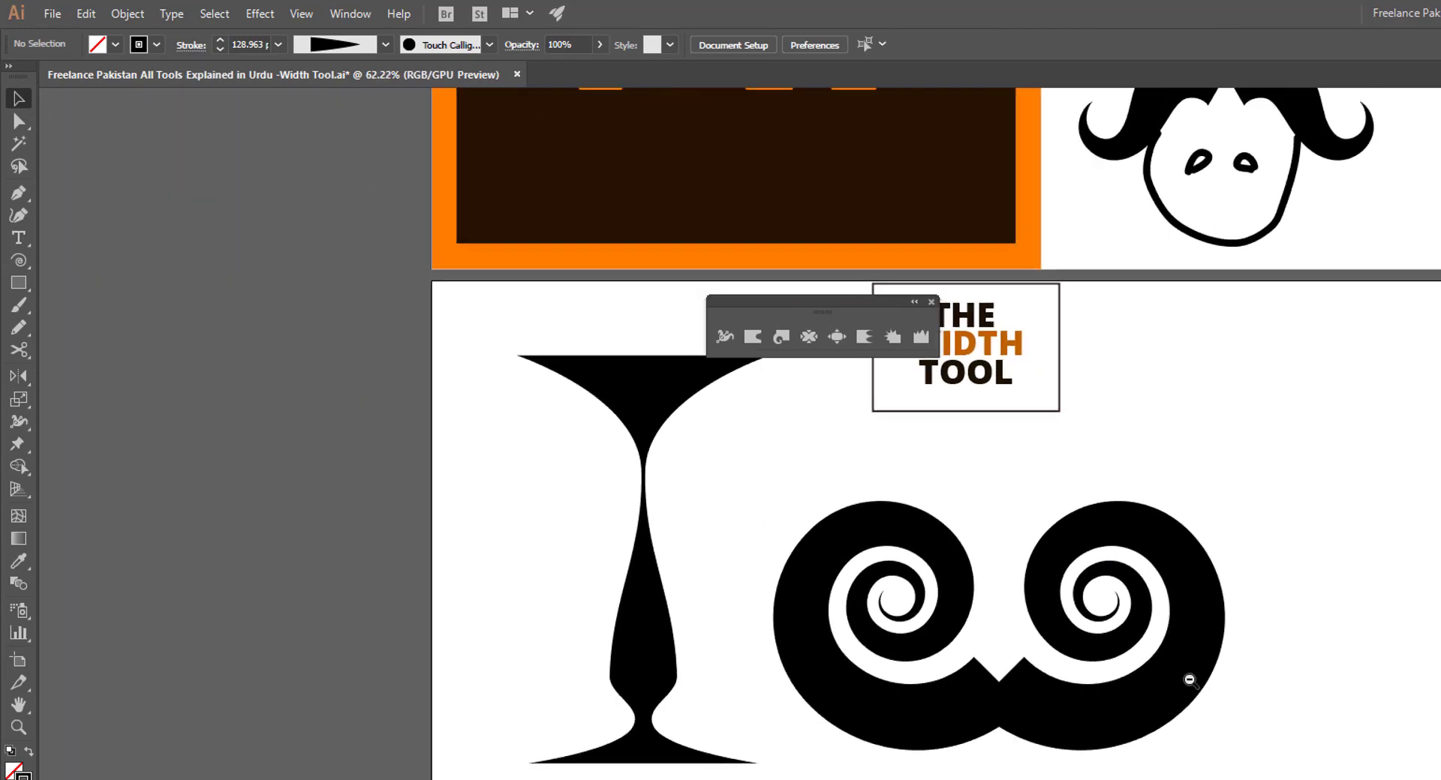
pyautogui.moveTo(815, 502); pyautogui.dragTo(1246, 764)
pyautogui.hotkey('ctrl', 'c')
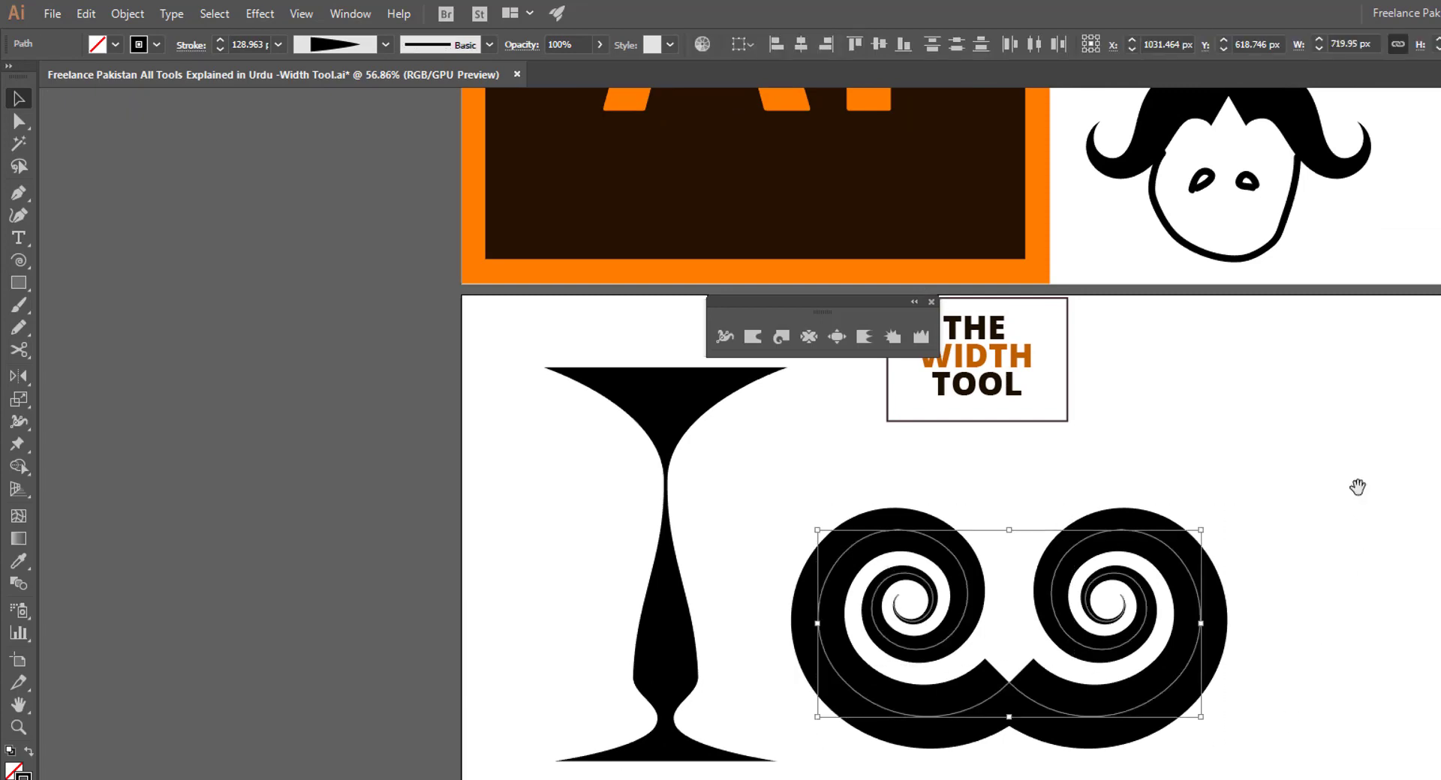
# - Move the floating width tools clear of the face drawing and delete the face's two hand-drawn eyes
pyautogui.moveTo(1357, 488); pyautogui.dragTo(1001, 774)
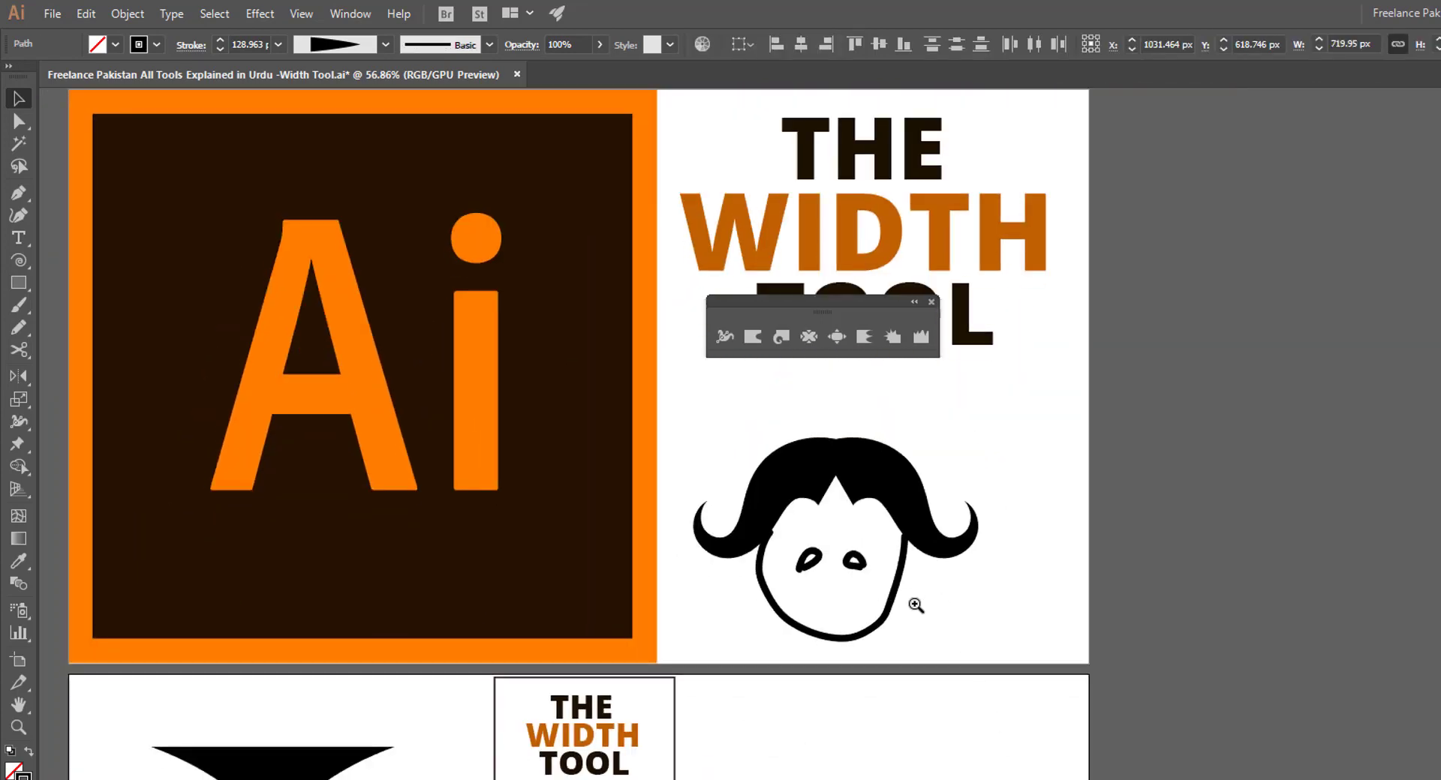
pyautogui.moveTo(915, 605)
pyautogui.mouseDown()
pyautogui.moveTo(1058, 638)
pyautogui.moveTo(1206, 646)
pyautogui.moveTo(1178, 623)
pyautogui.mouseUp()
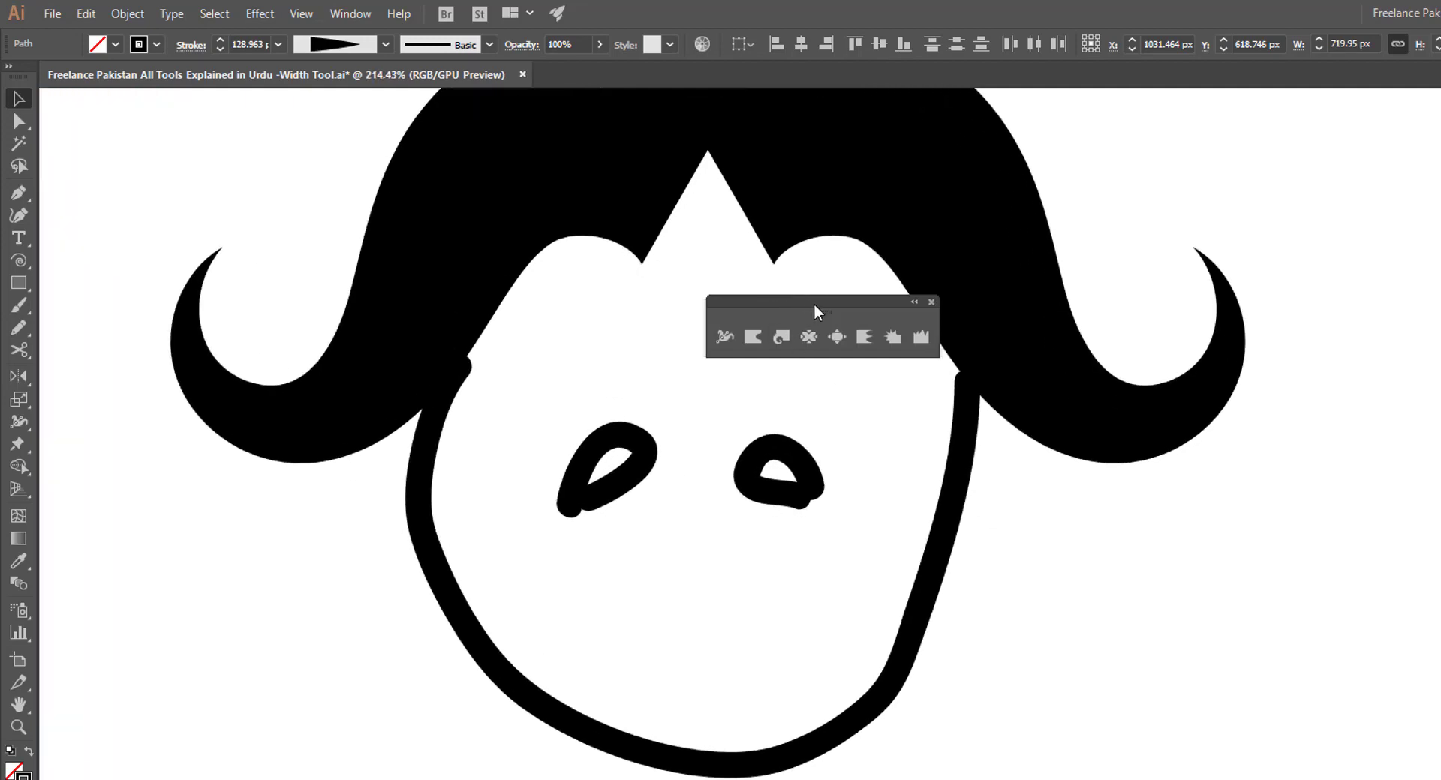
pyautogui.moveTo(817, 311); pyautogui.dragTo(1374, 511)
pyautogui.moveTo(573, 418); pyautogui.dragTo(835, 528)
pyautogui.press('Delete')
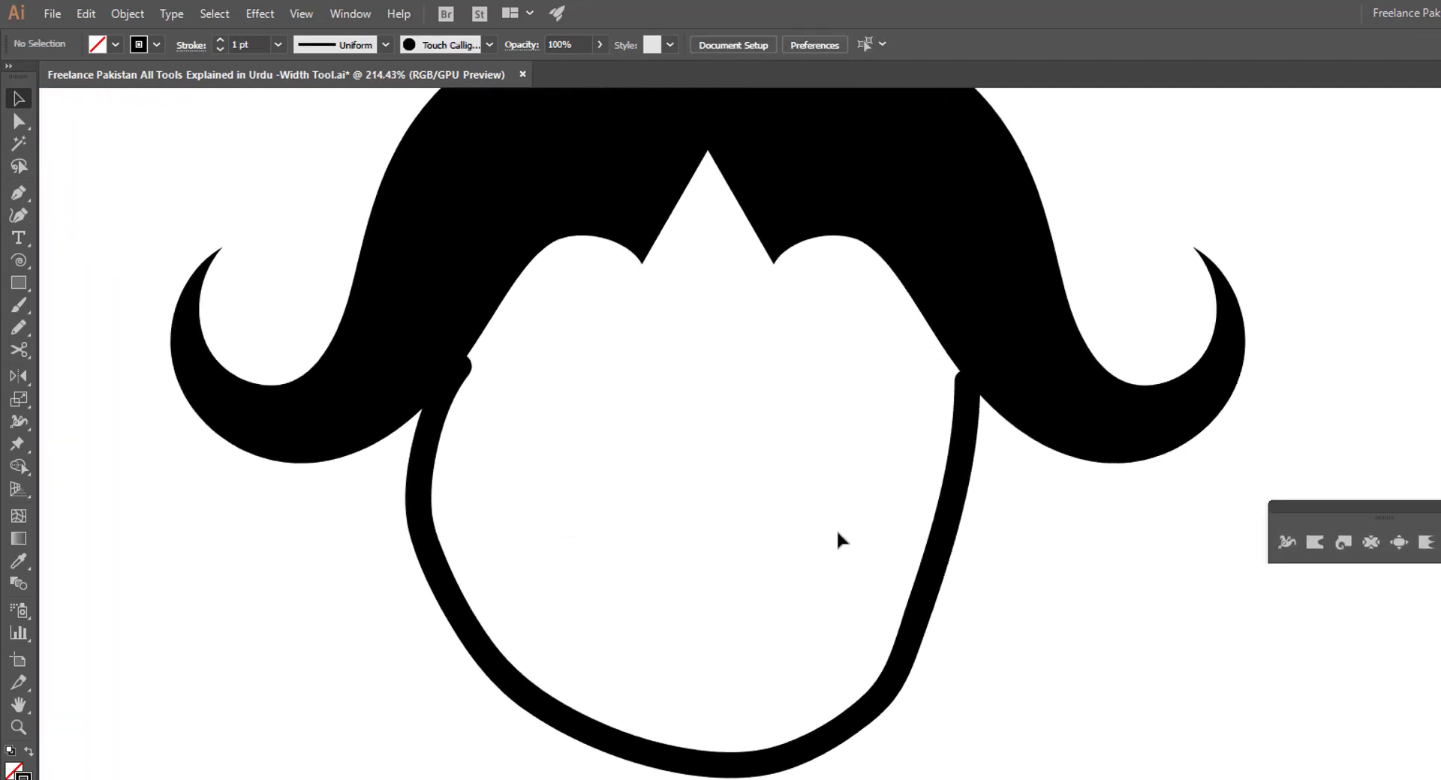
# - Paste the spiral pair, scale it down until each spiral is about 74 px wide, and place it on the face as eyes
pyautogui.hotkey('ctrl', 'v')
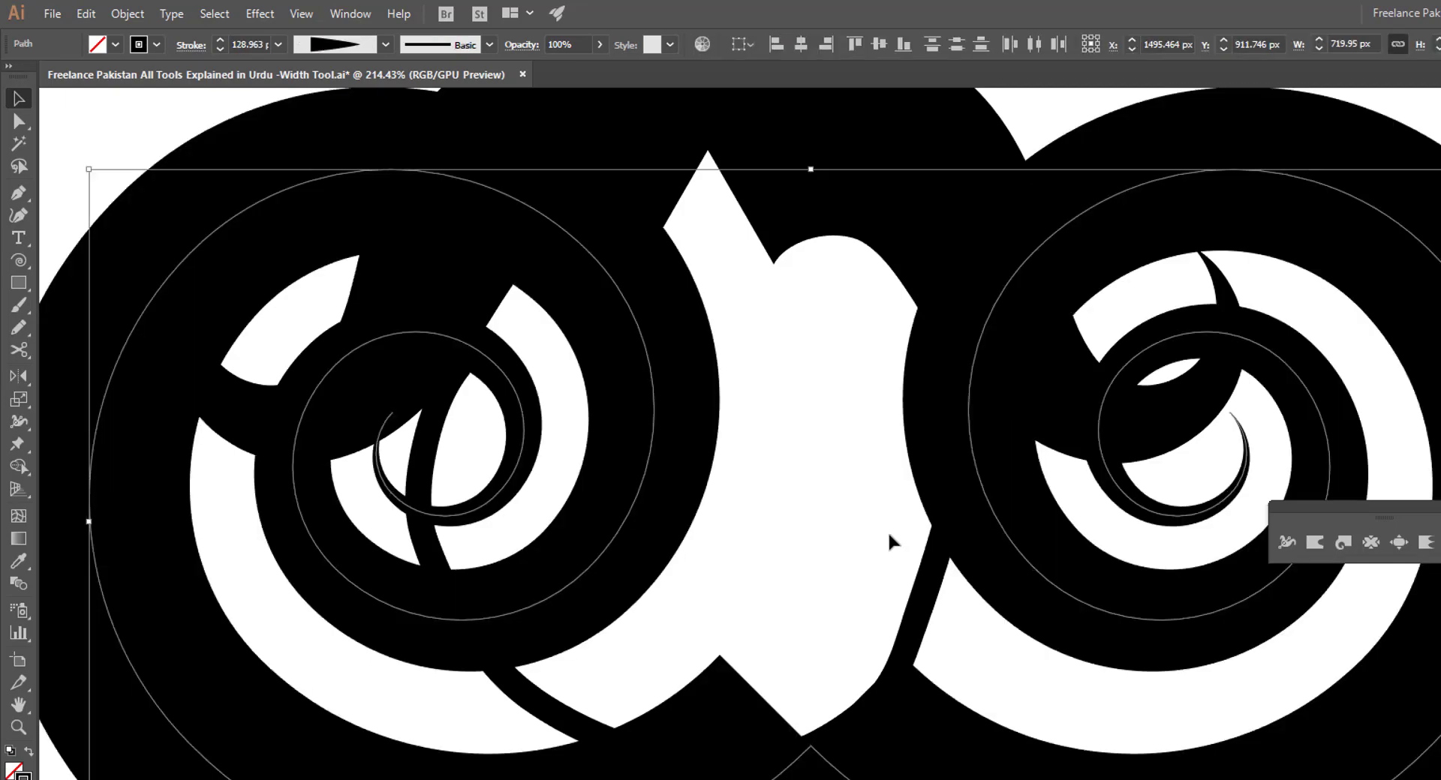
pyautogui.moveTo(912, 571); pyautogui.dragTo(849, 562)
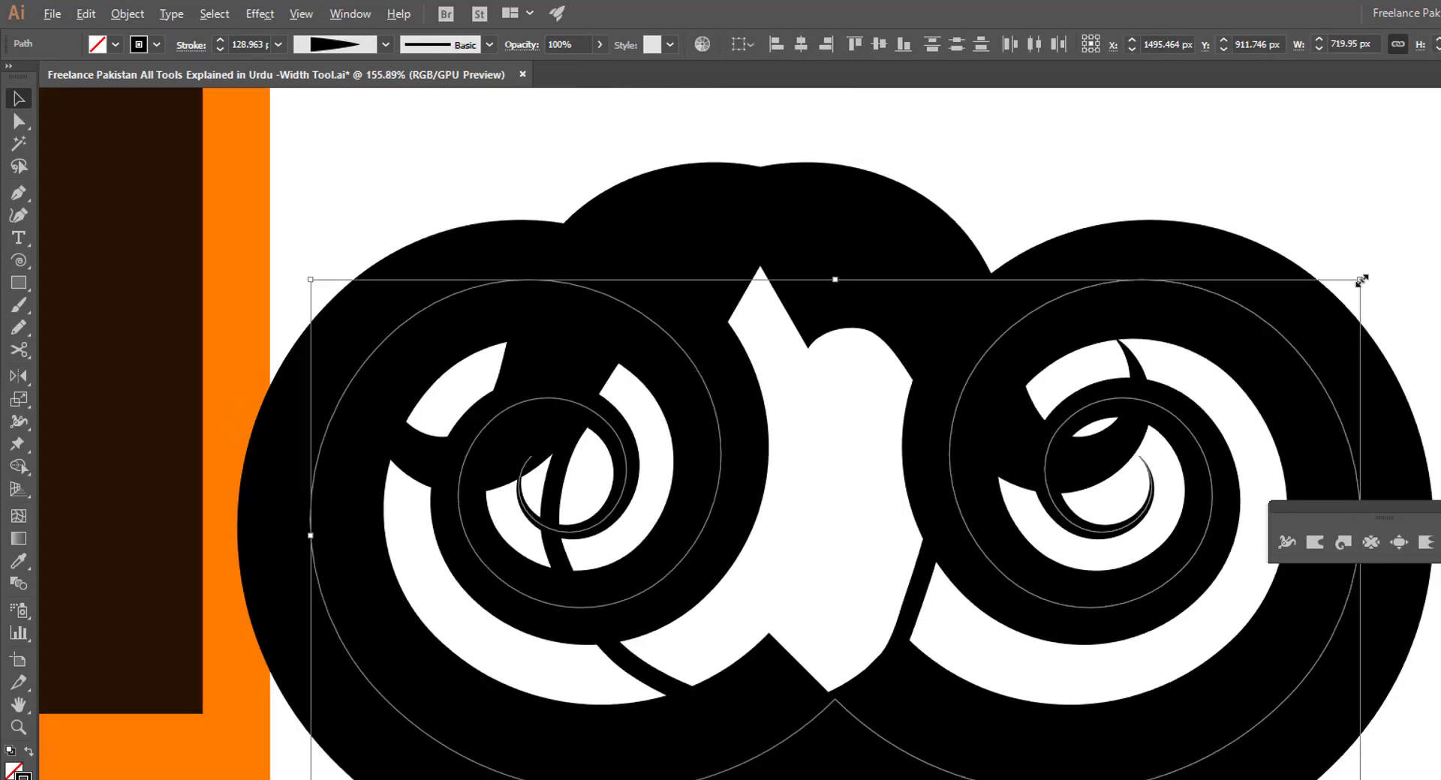
pyautogui.moveTo(1361, 281)
pyautogui.mouseDown()
pyautogui.moveTo(939, 398)
pyautogui.moveTo(913, 498)
pyautogui.mouseUp()
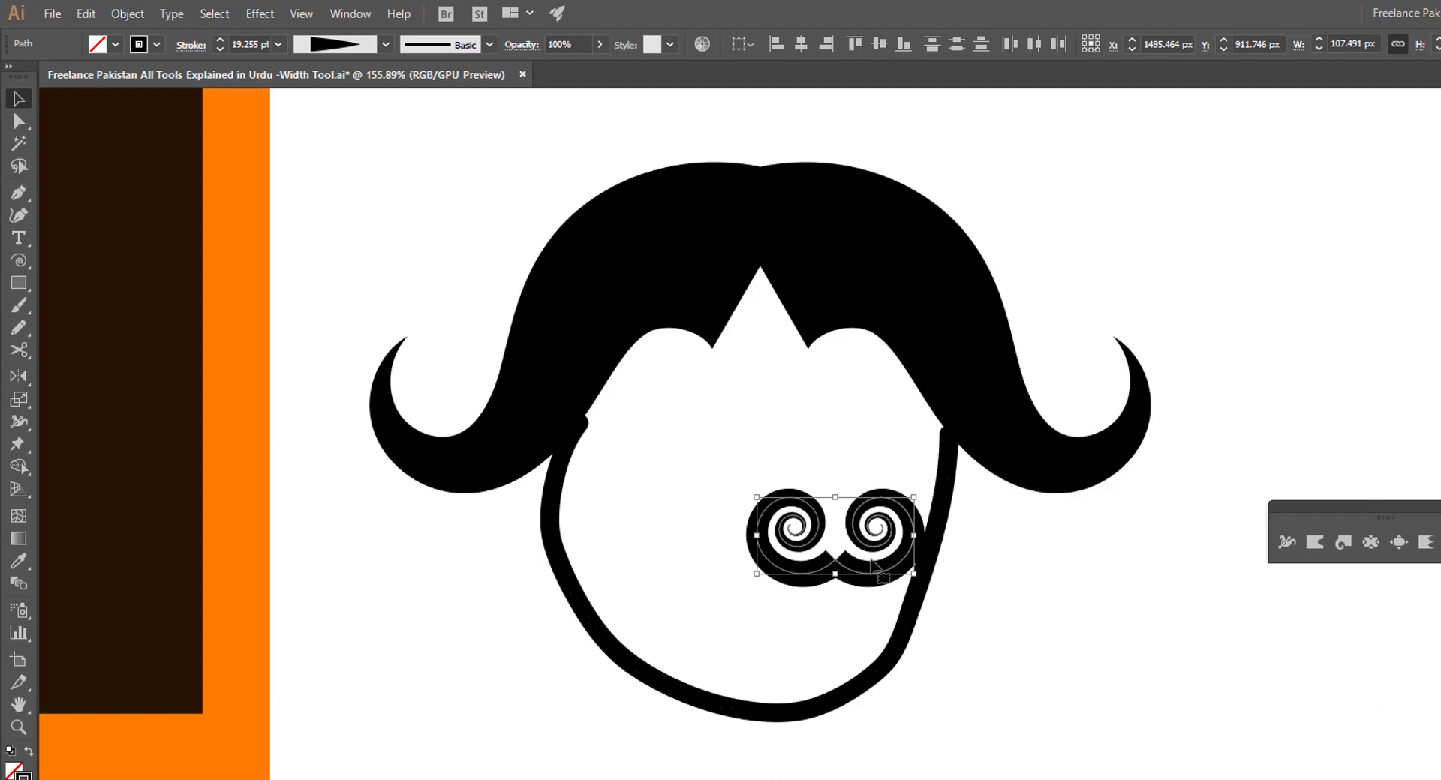
pyautogui.moveTo(872, 562); pyautogui.dragTo(904, 547)
pyautogui.click(731, 551)
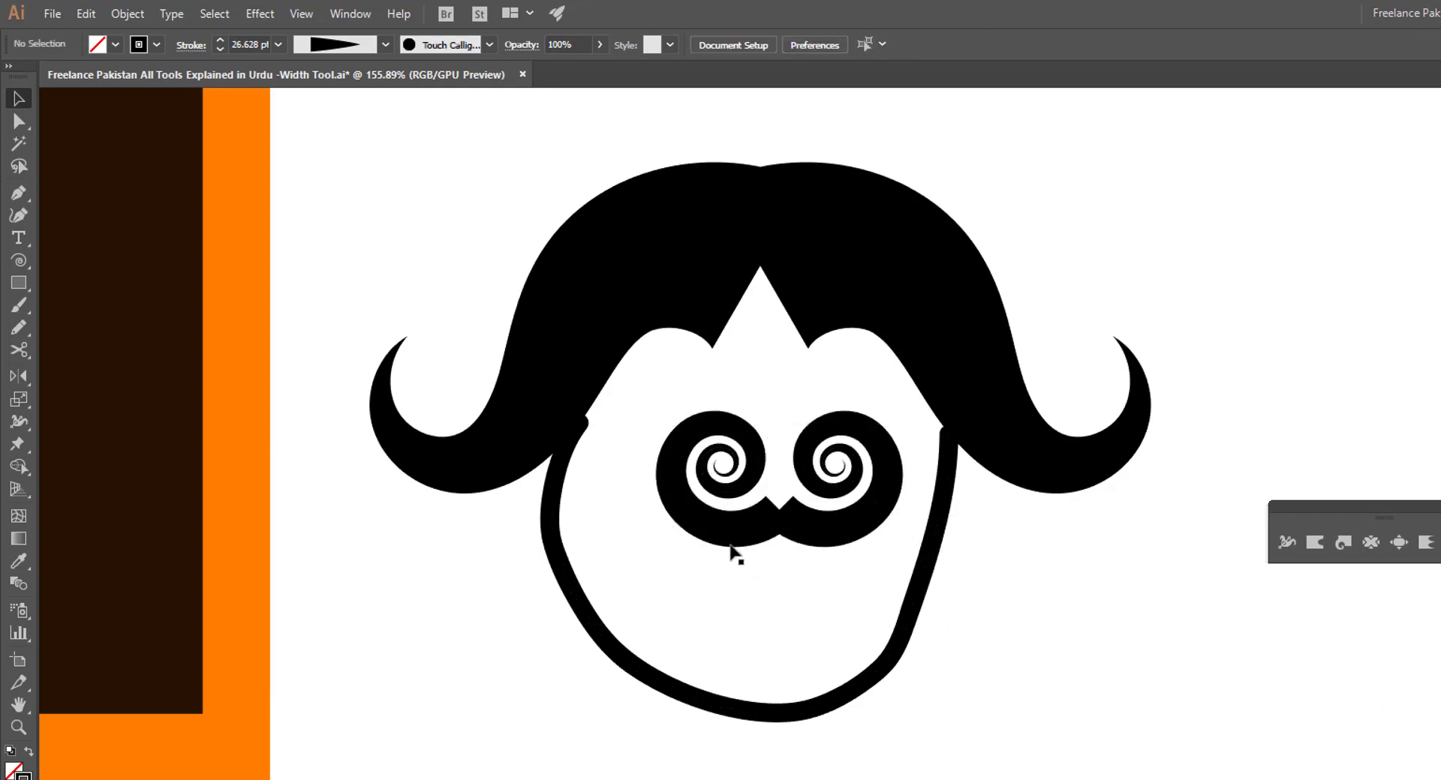
# - Shift the two spiral eyes apart so a small gap separates them, keeping them level on the face
pyautogui.moveTo(732, 548); pyautogui.dragTo(702, 536)
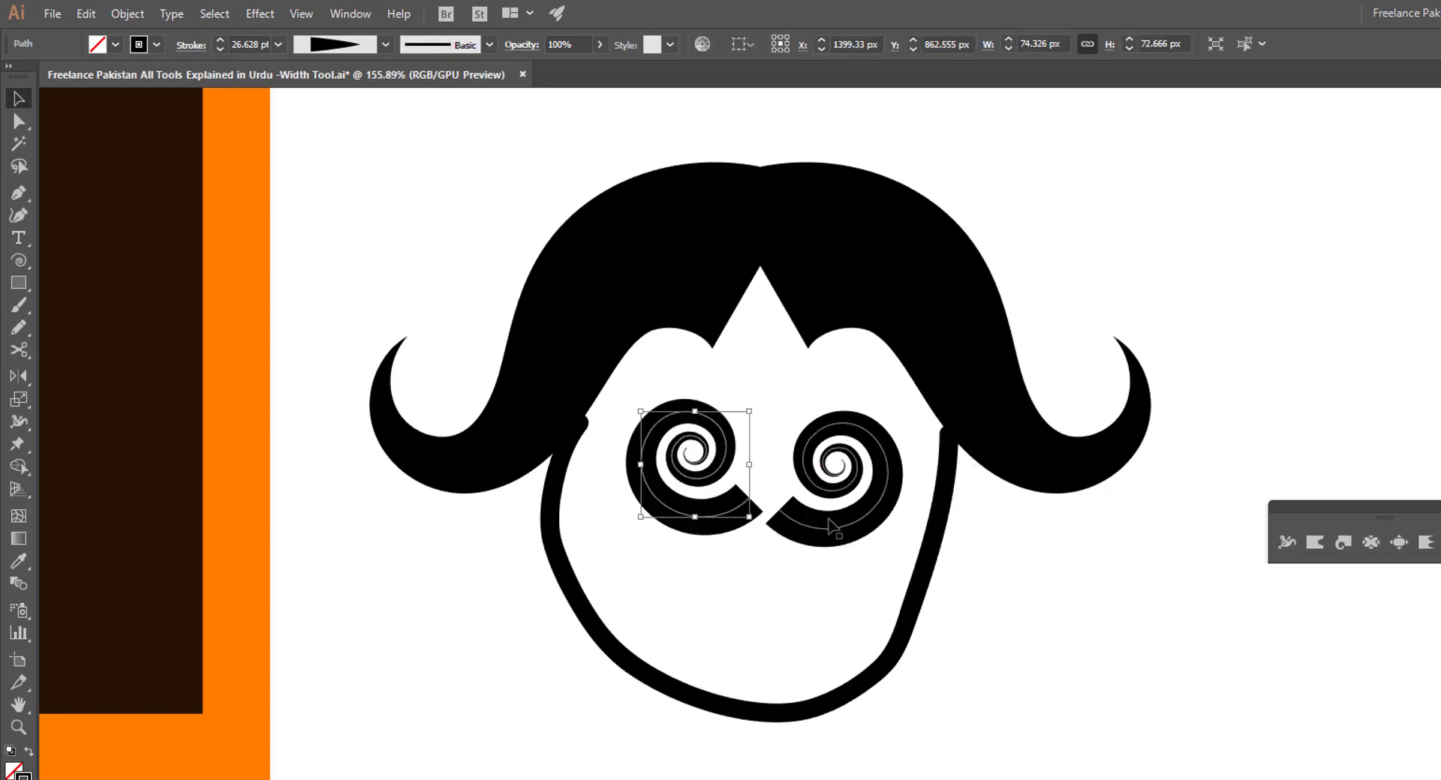
pyautogui.moveTo(831, 528); pyautogui.dragTo(839, 516)
pyautogui.click(1022, 606)
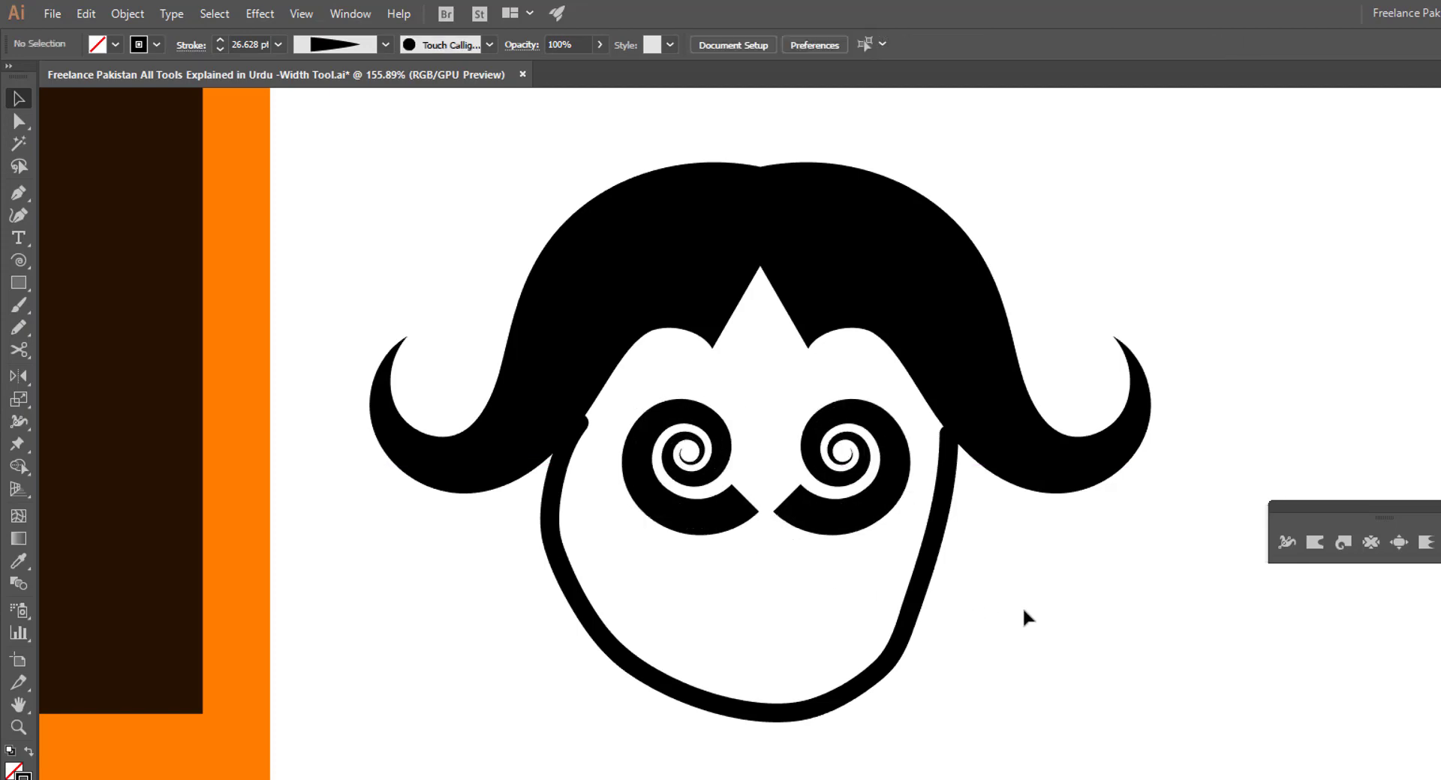
# - Select both spiral eyes, flip them across the horizontal axis with Reflect, and deselect them
pyautogui.moveTo(1014, 667); pyautogui.dragTo(1043, 660)
pyautogui.moveTo(815, 535); pyautogui.dragTo(590, 402)
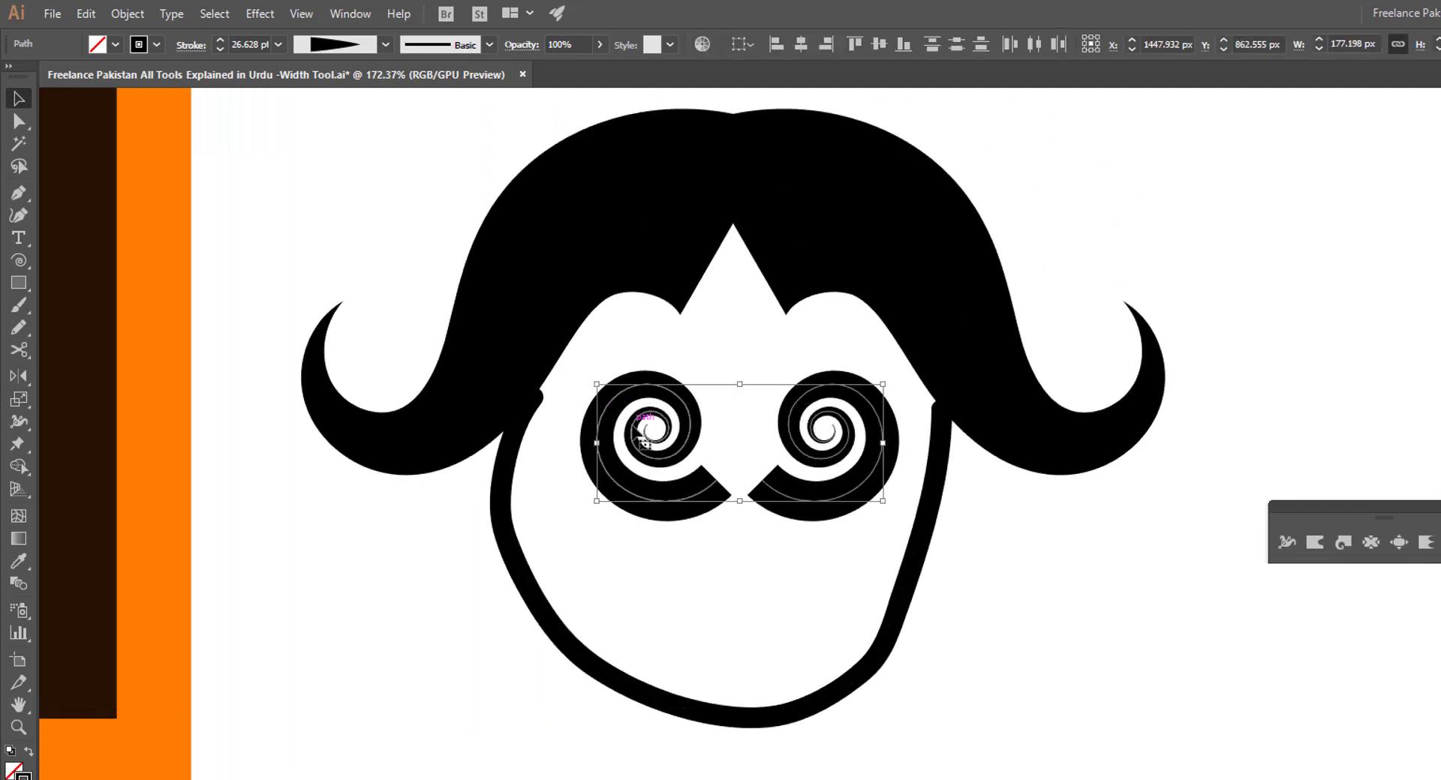
pyautogui.rightClick(705, 501)
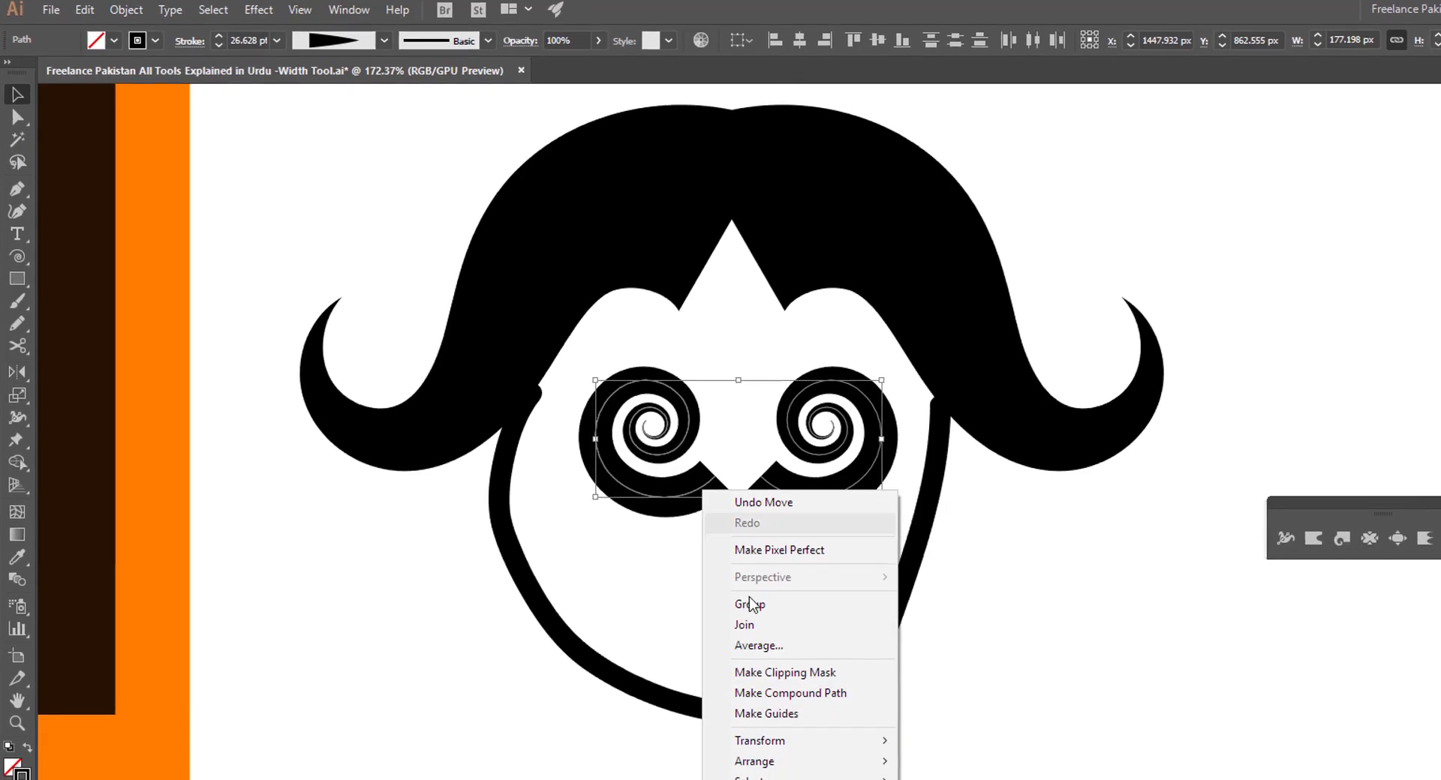
pyautogui.moveTo(857, 725)
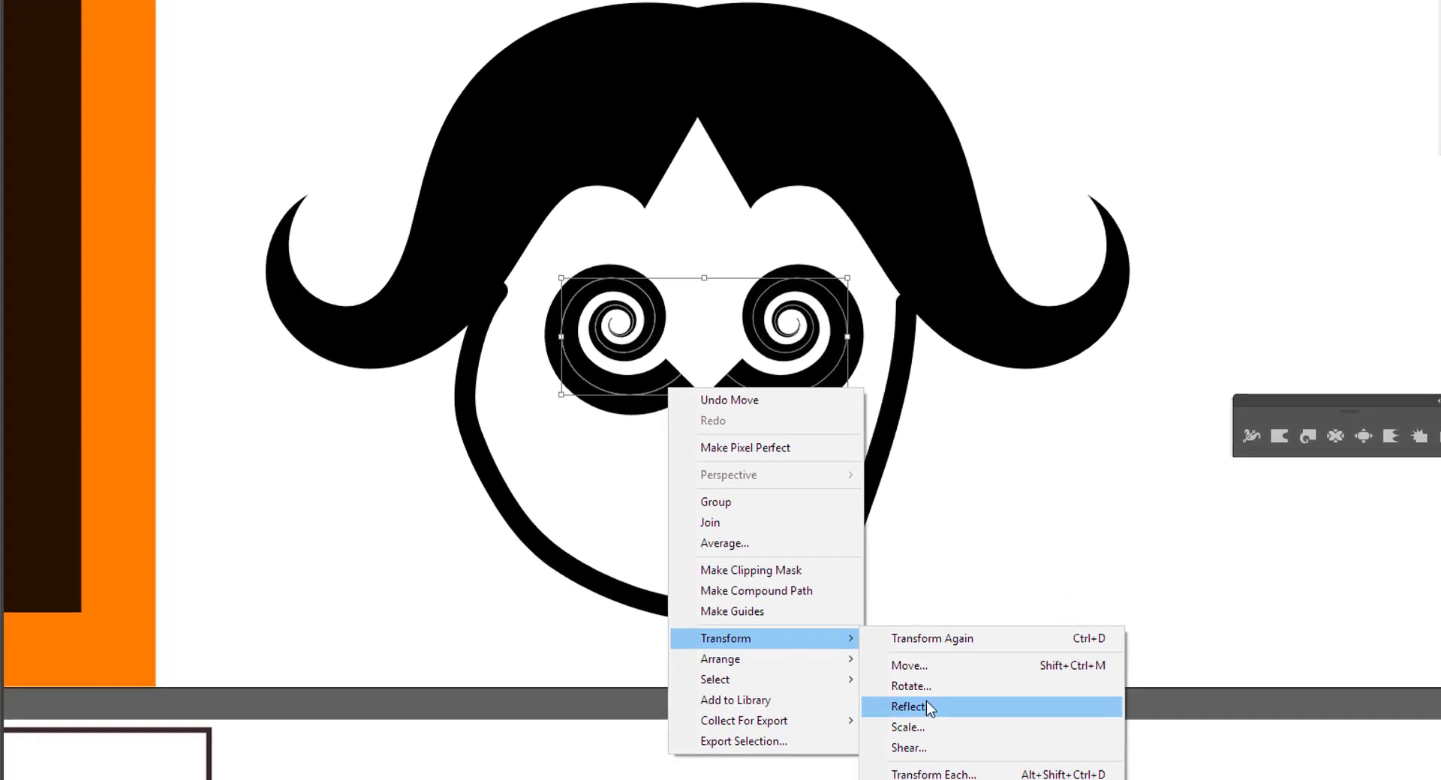
pyautogui.click(924, 707)
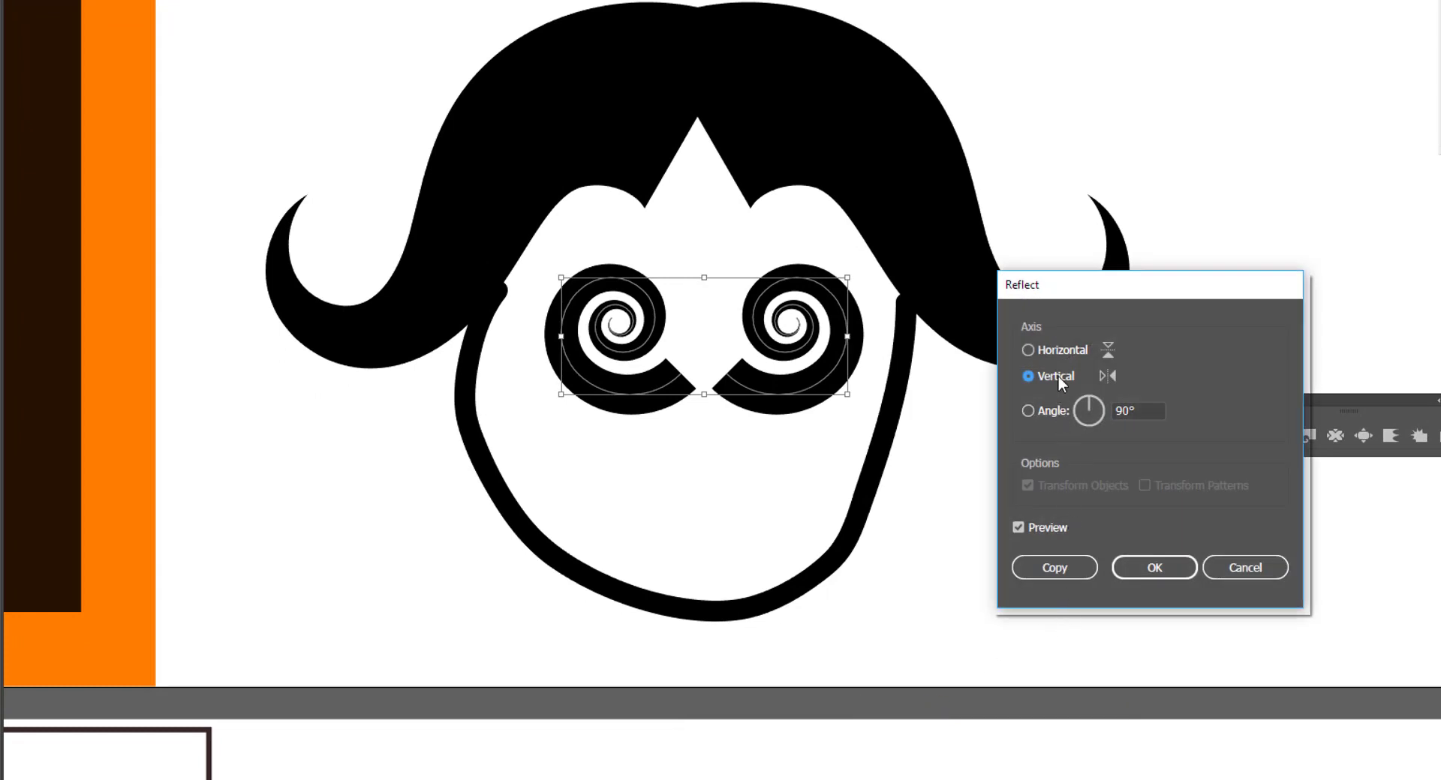
pyautogui.click(1027, 350)
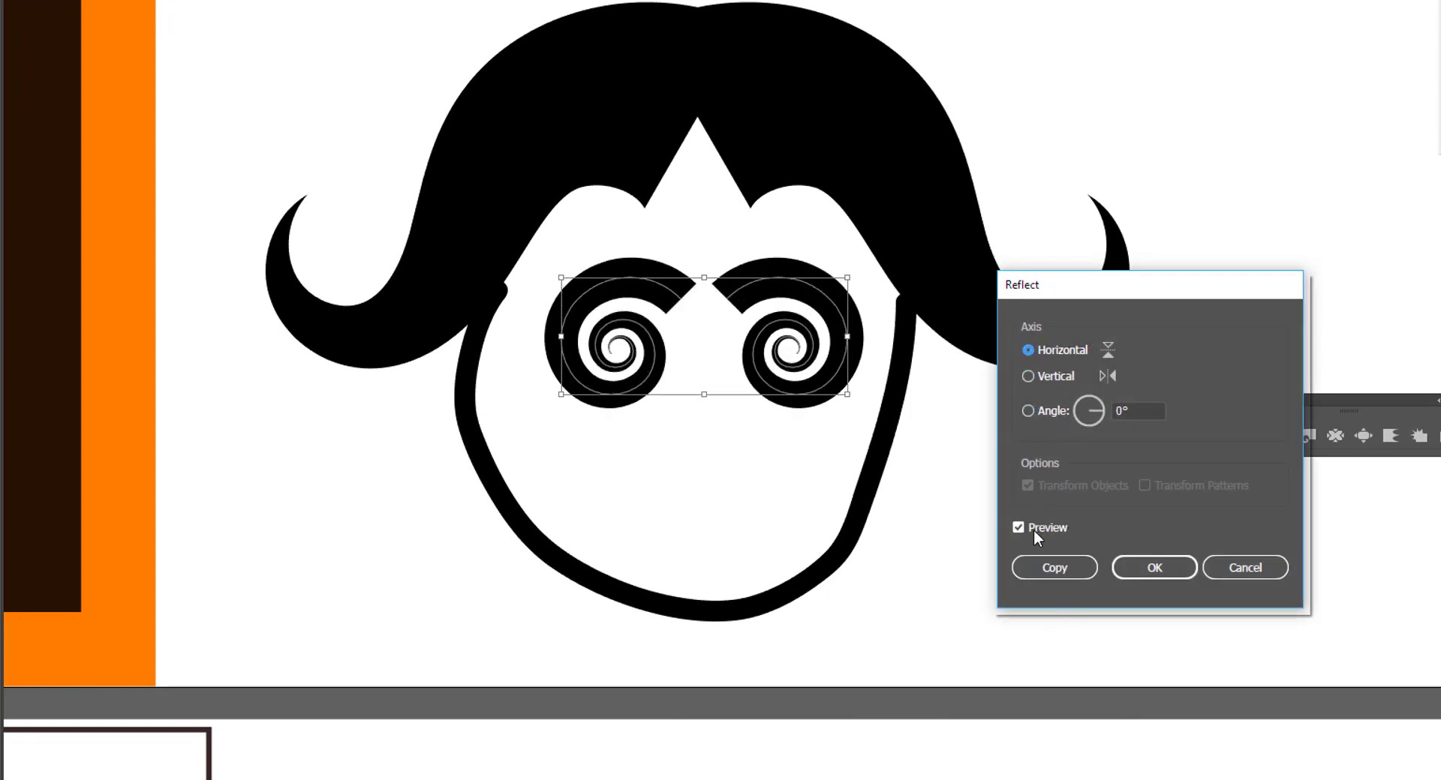
pyautogui.click(1154, 568)
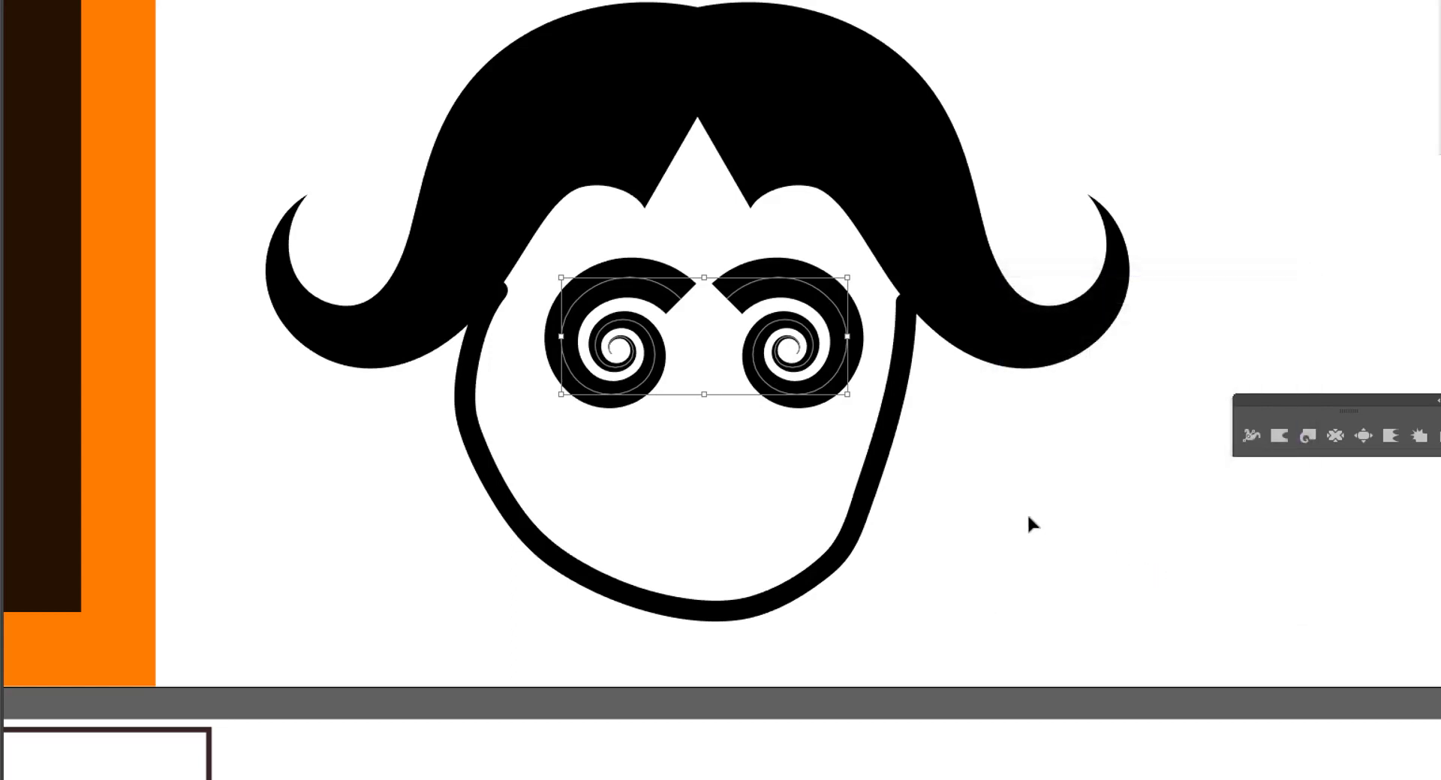
pyautogui.click(1026, 512)
pyautogui.moveTo(1021, 590); pyautogui.dragTo(886, 547)
pyautogui.moveTo(808, 777); pyautogui.dragTo(1045, 286)
pyautogui.moveTo(999, 537); pyautogui.dragTo(1116, 220)
pyautogui.moveTo(1093, 698)
pyautogui.mouseDown()
pyautogui.moveTo(1045, 708)
pyautogui.moveTo(1068, 709)
pyautogui.mouseUp()
pyautogui.moveTo(1268, 671); pyautogui.dragTo(1184, 644)
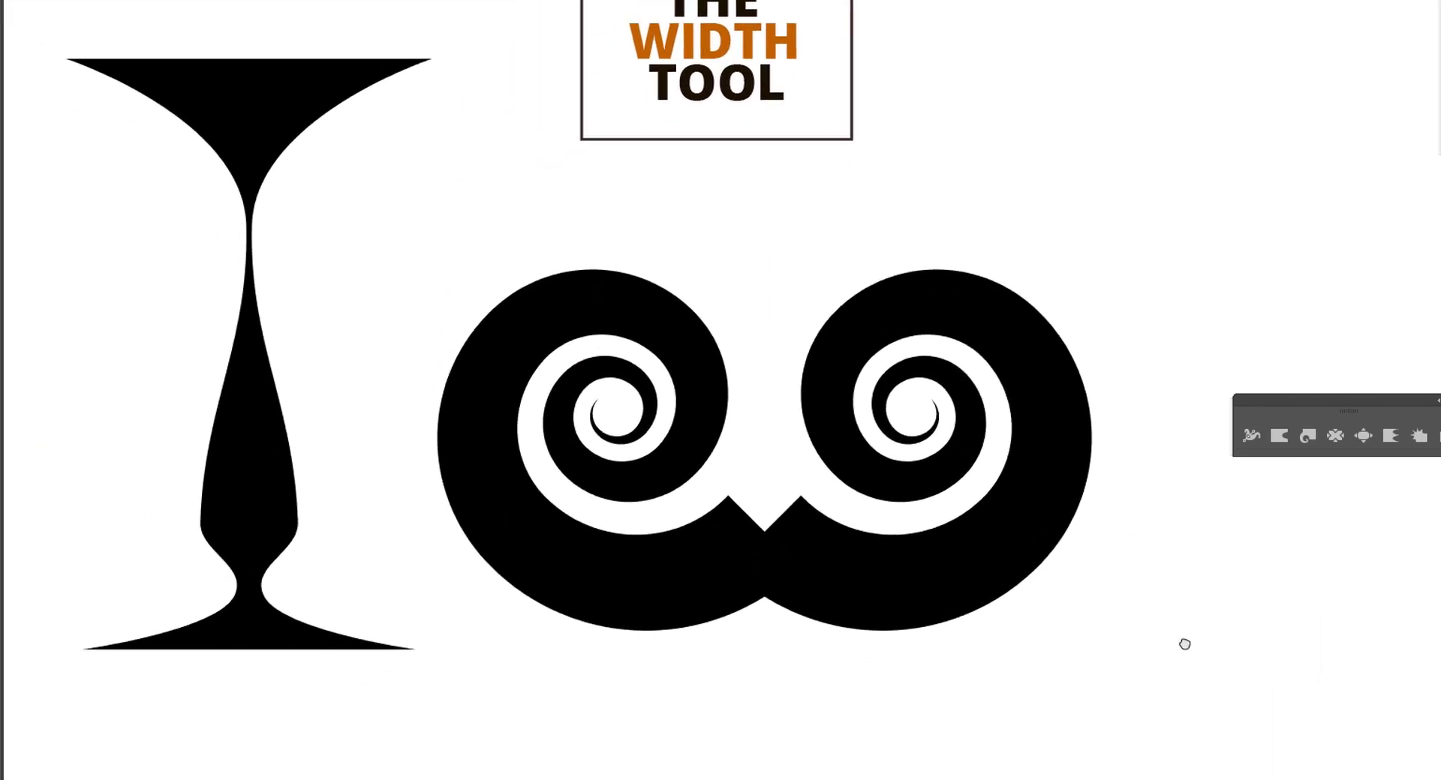